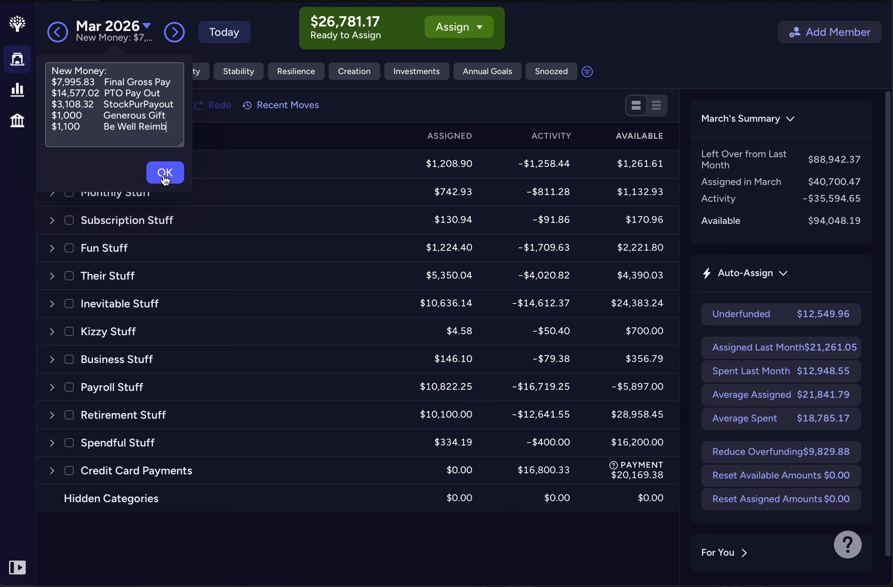
# Step: Save the March 2026 note and list only the overspent categories with their groups expanded
pyautogui.click(165, 176)
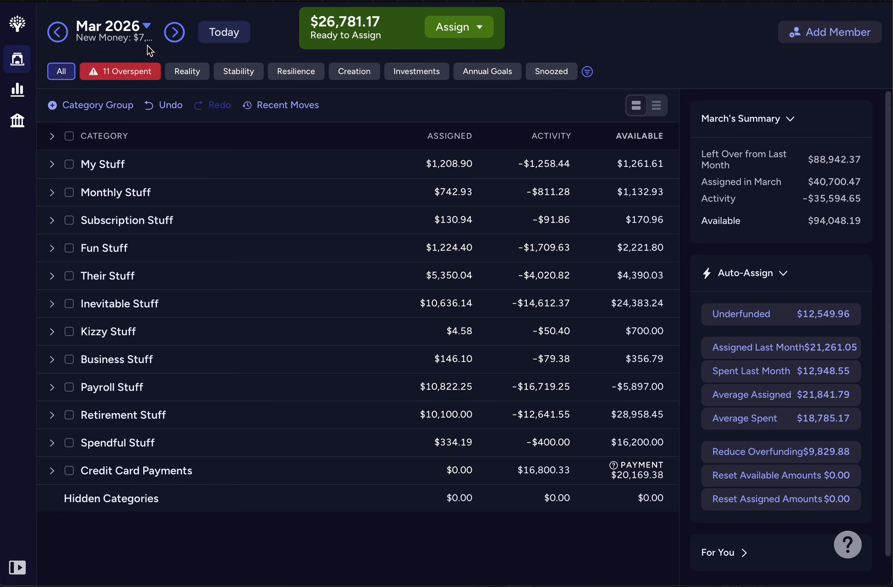
pyautogui.click(115, 77)
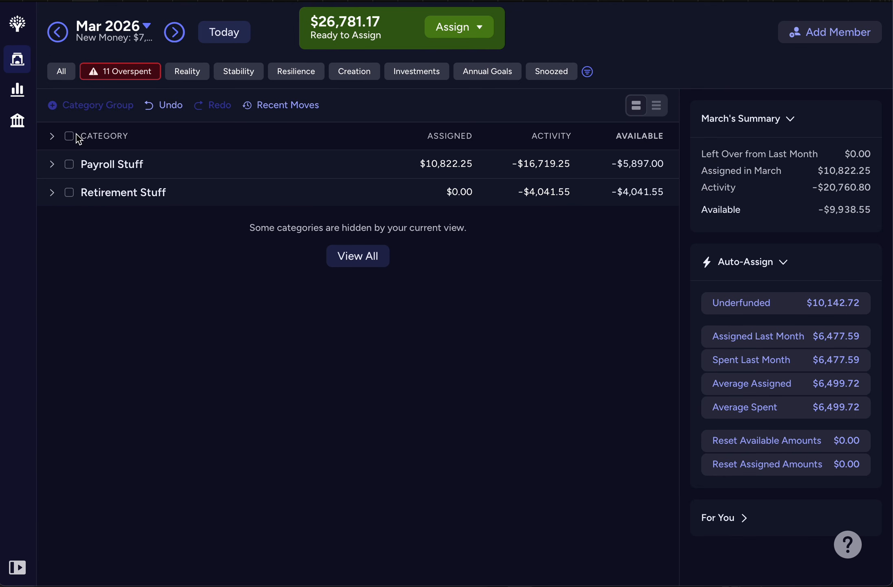
pyautogui.click(52, 138)
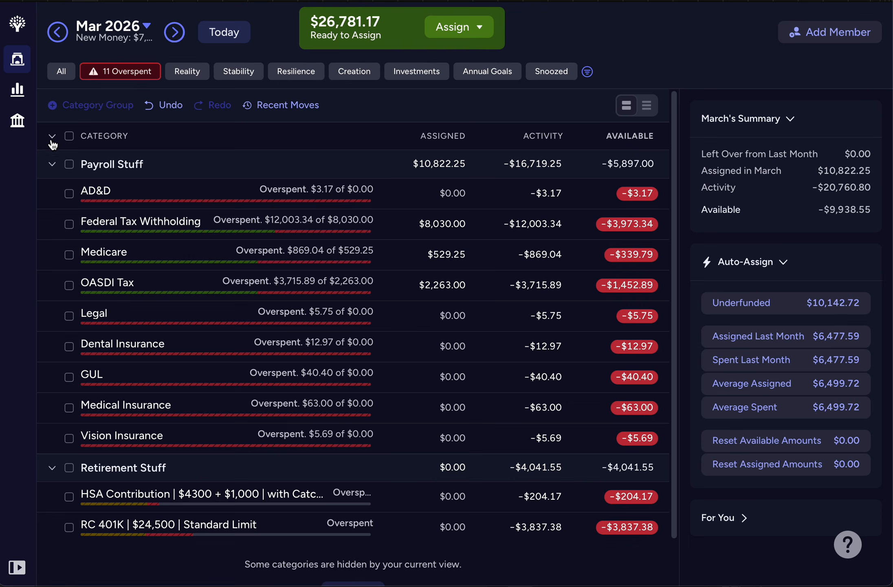
# Step: Reset the March assigned amounts of all overspent Payroll Stuff categories, then clear the selection
pyautogui.click(69, 164)
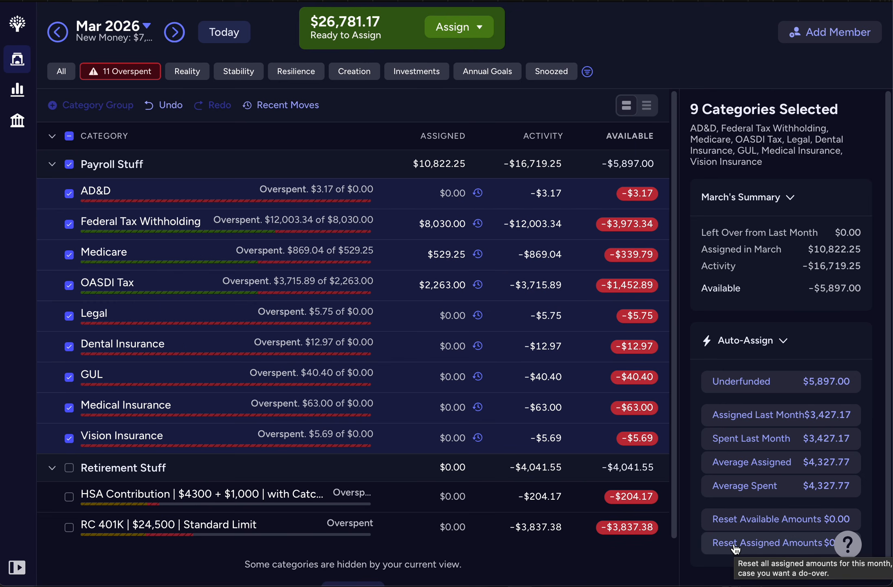
pyautogui.click(757, 546)
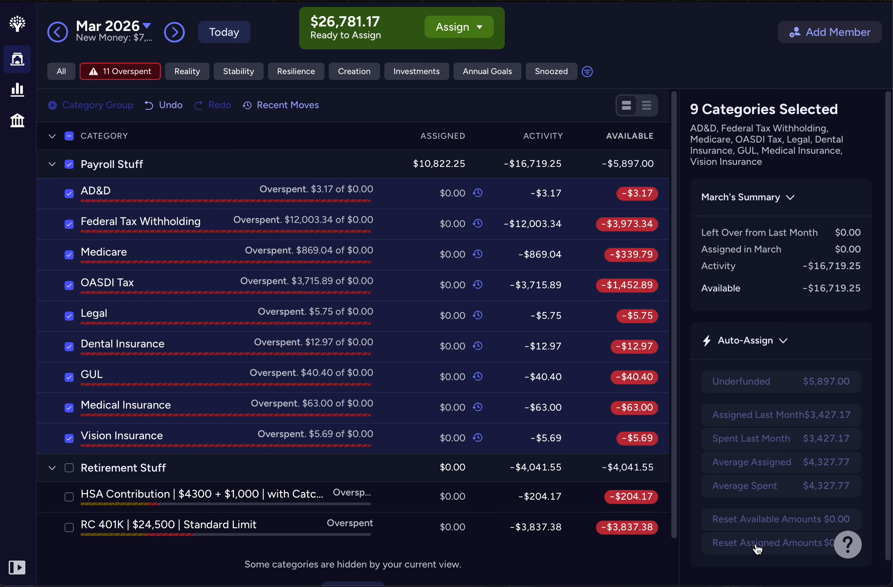
pyautogui.click(69, 163)
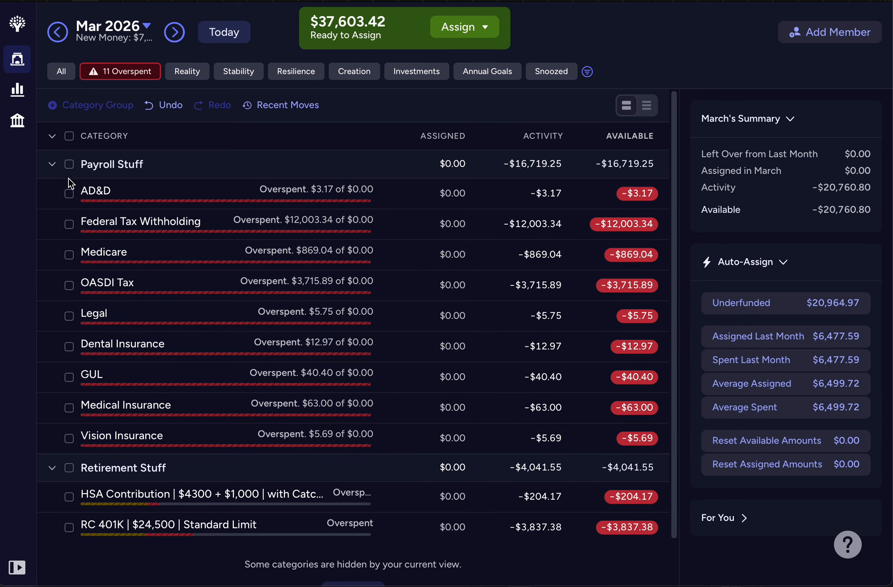
pyautogui.click(52, 164)
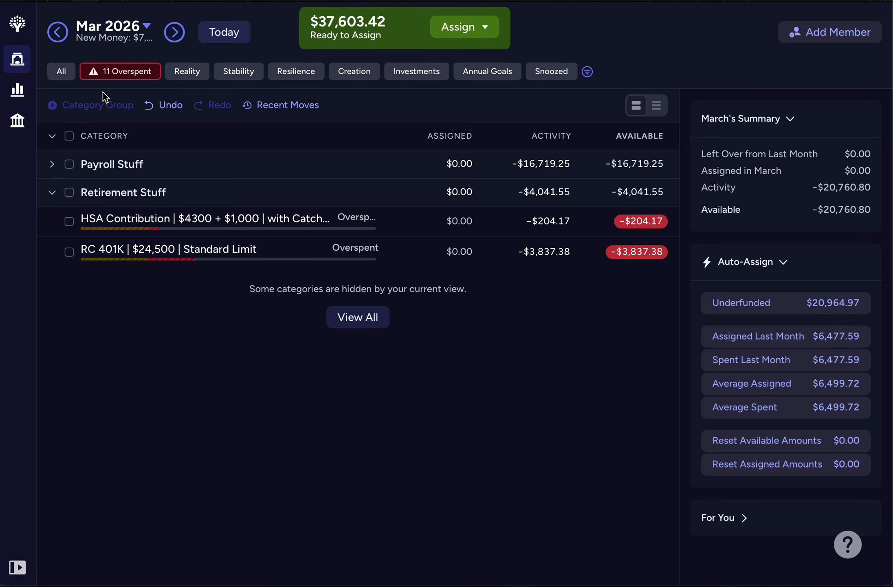
pyautogui.click(52, 164)
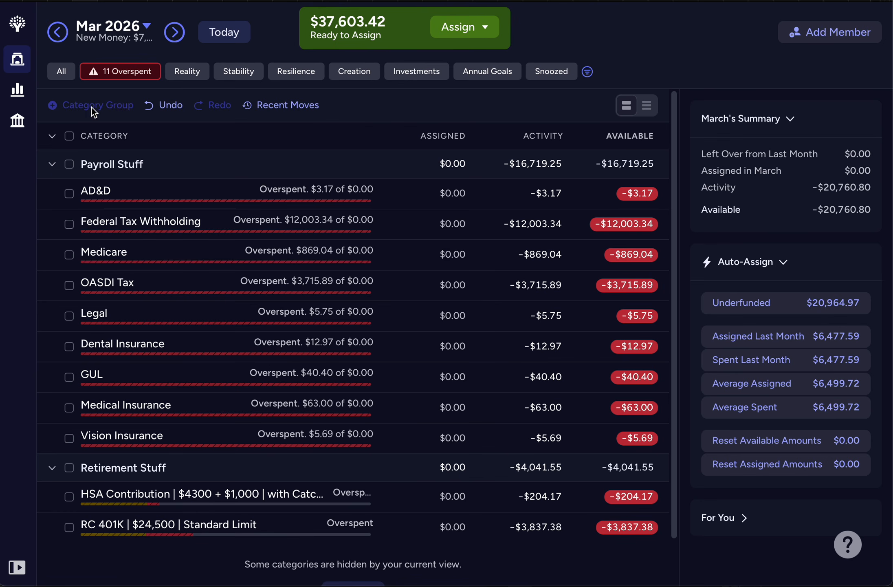
pyautogui.click(122, 73)
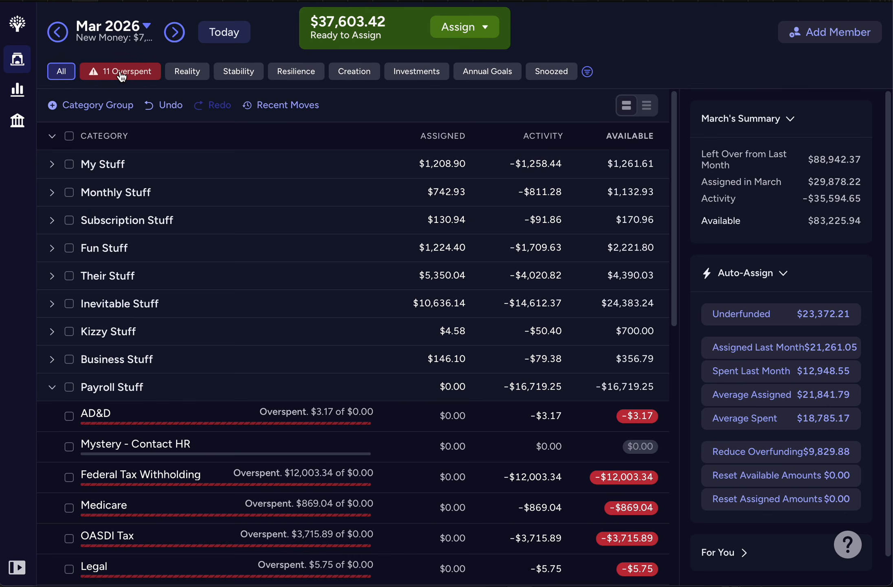
pyautogui.click(122, 73)
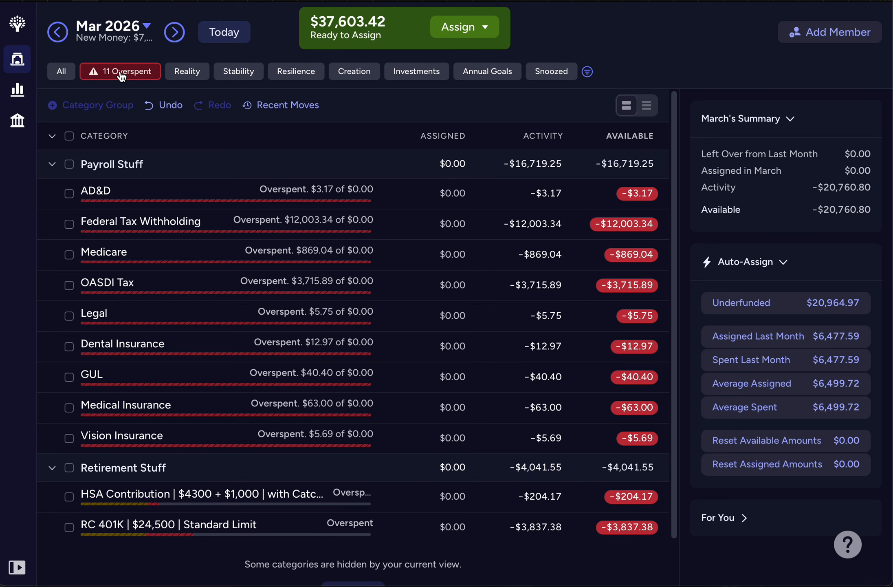
# Step: Cover March overspending by resetting the available amounts of all overspent Payroll Stuff and Retirement Stuff categories
pyautogui.click(70, 165)
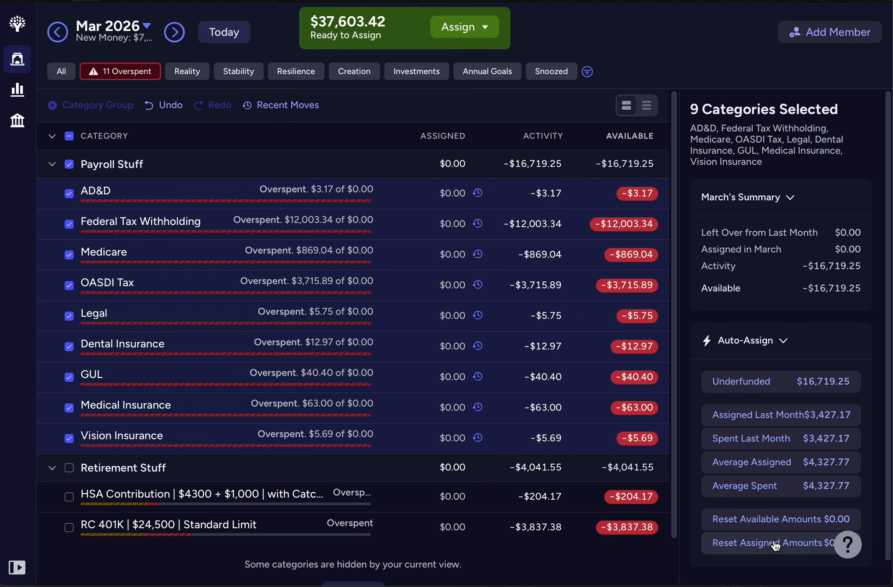
pyautogui.click(750, 520)
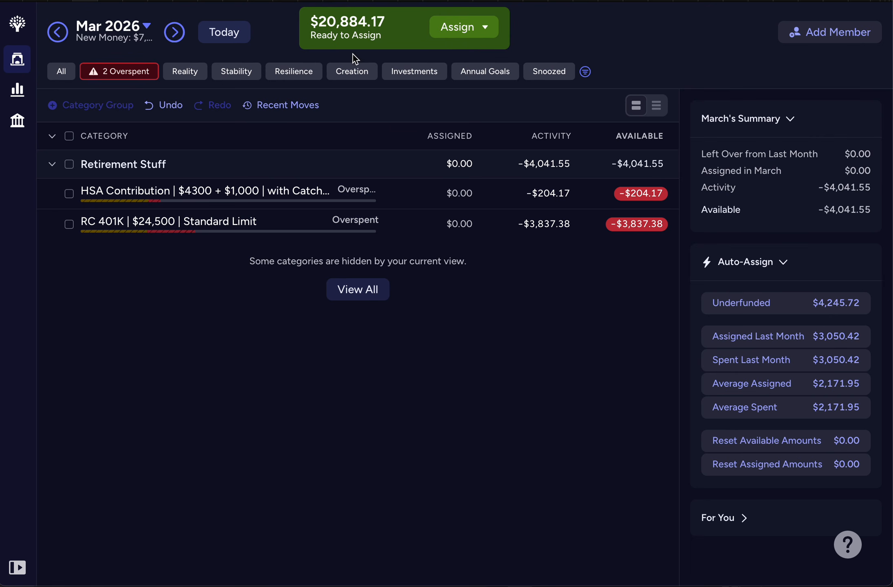
pyautogui.click(70, 164)
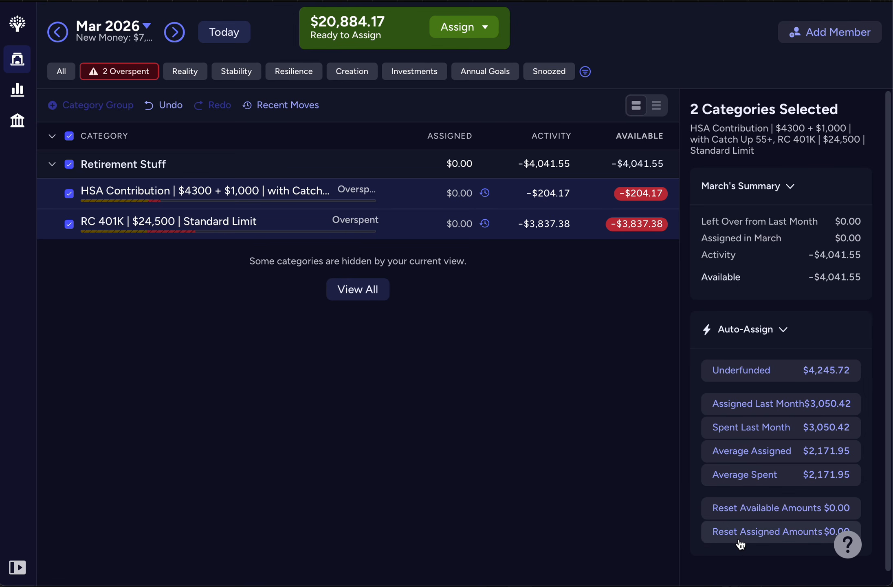
pyautogui.click(736, 514)
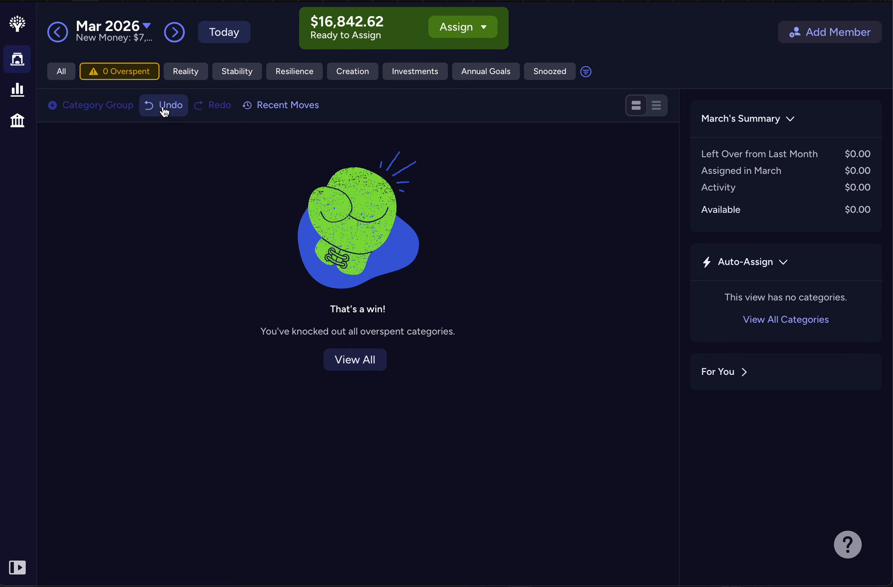
pyautogui.click(164, 112)
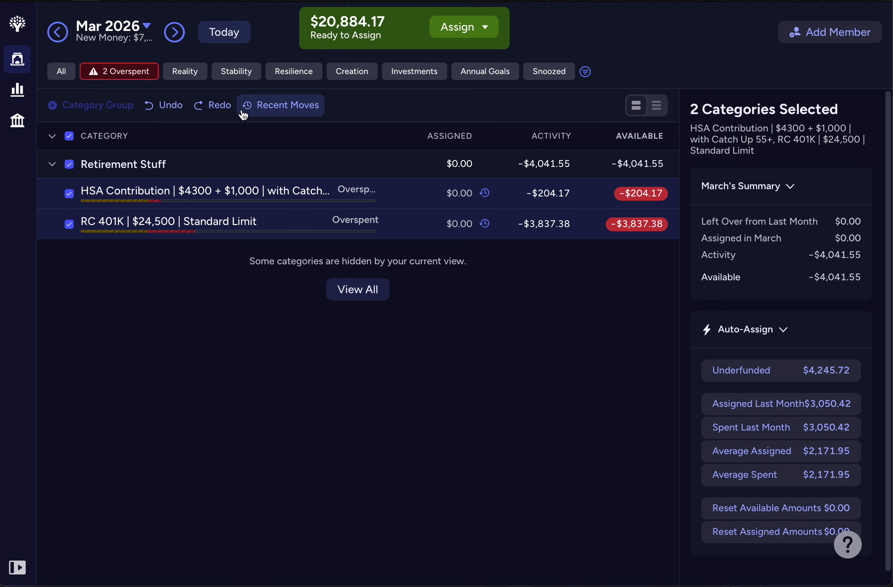
pyautogui.click(222, 106)
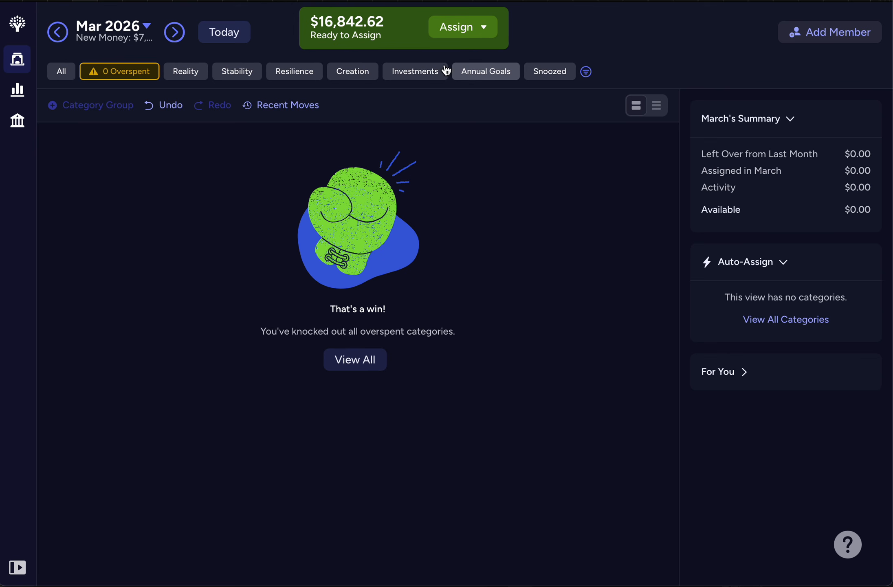
# Step: For April 2026, assign the underfunded $203.62 to the overspent Dental, Medical and Vision Insurance categories
pyautogui.click(179, 36)
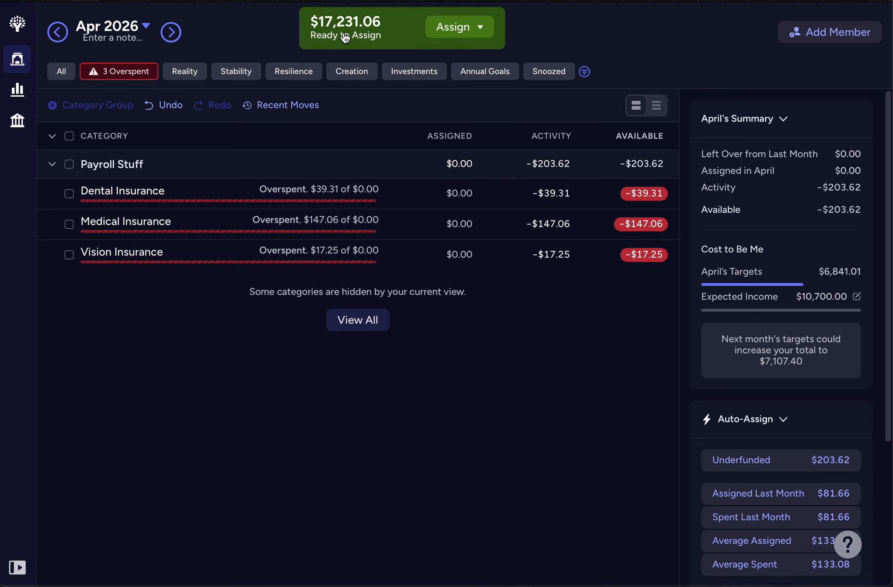
pyautogui.click(172, 33)
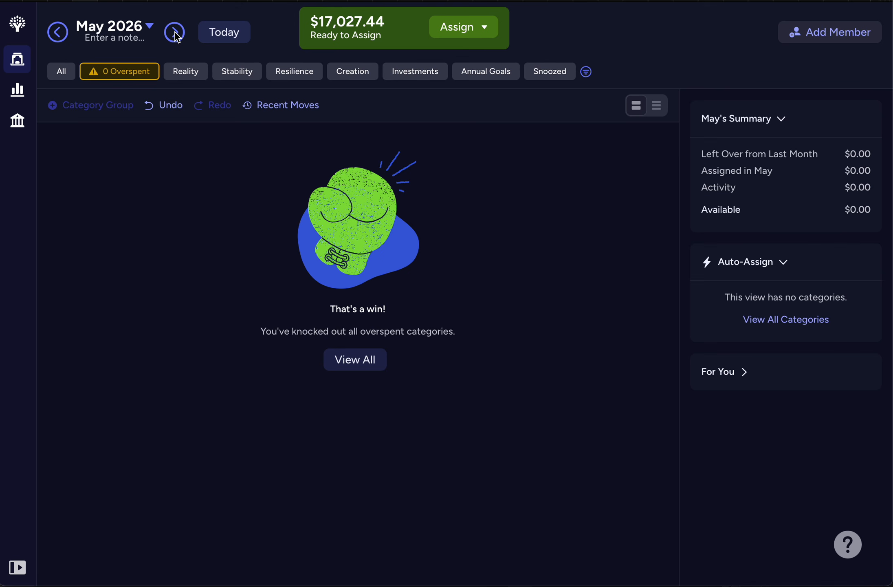
pyautogui.click(62, 36)
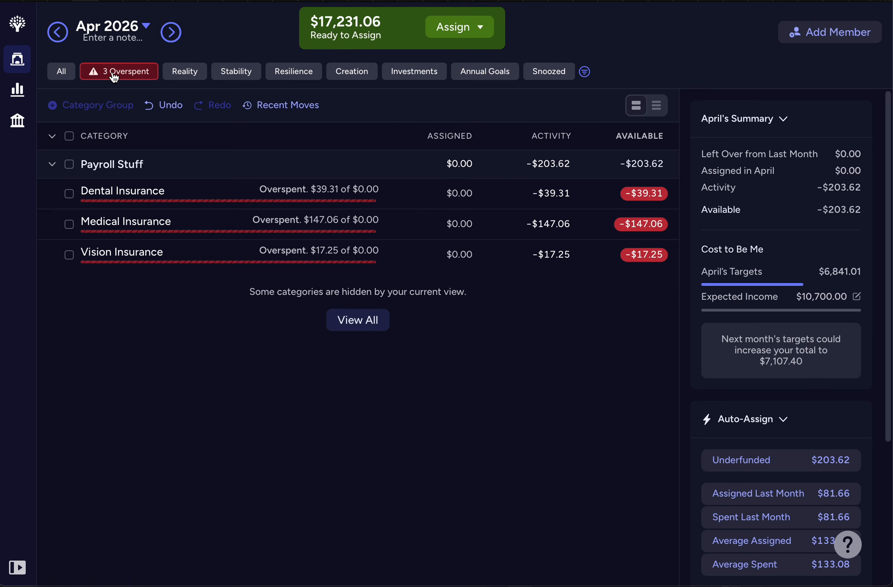
pyautogui.click(61, 75)
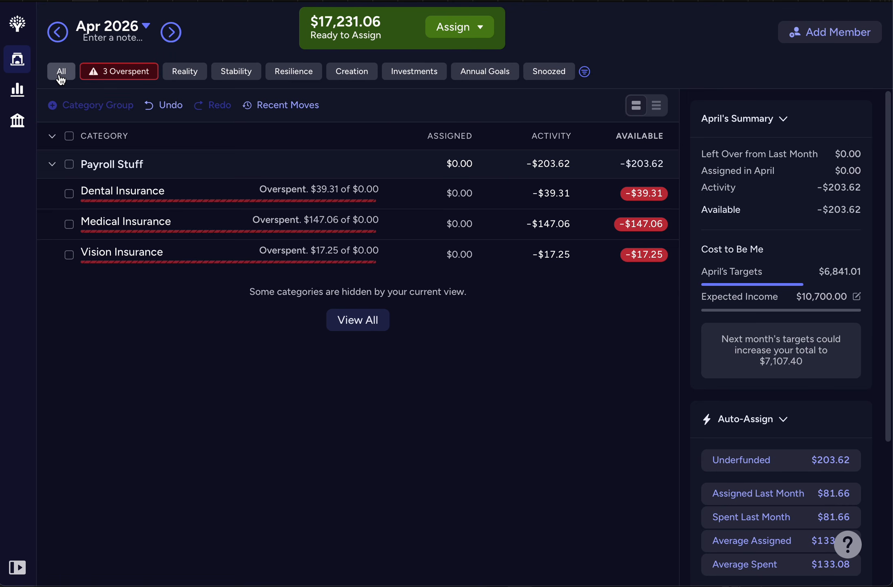
pyautogui.click(98, 79)
pyautogui.click(69, 165)
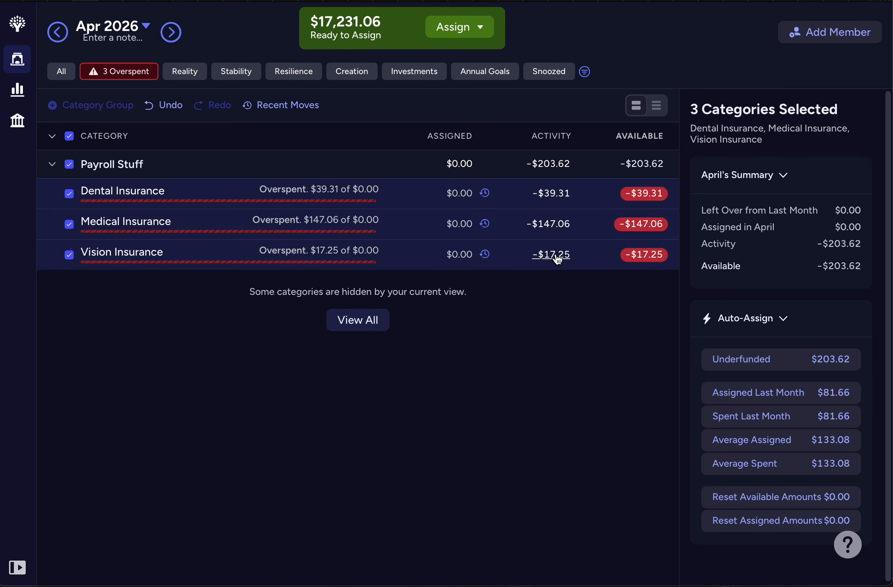
pyautogui.click(757, 359)
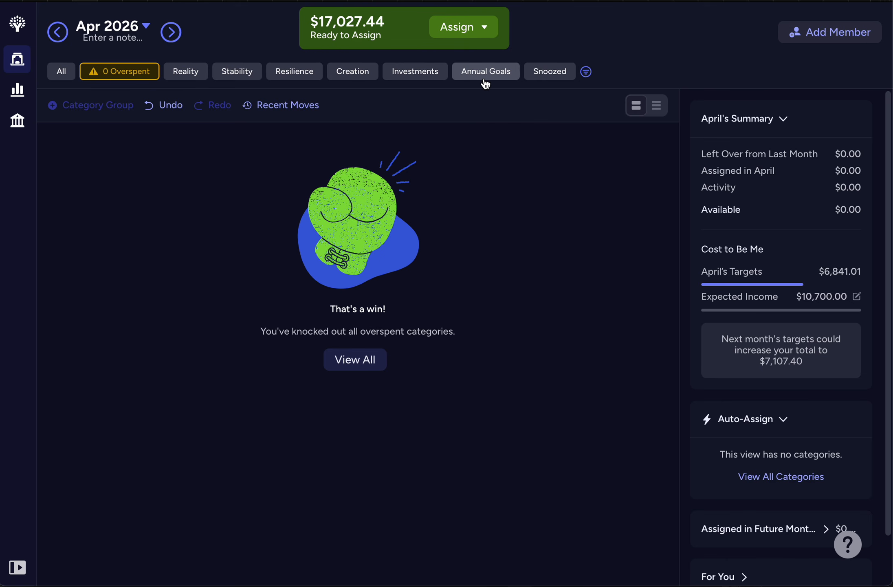
# Step: List only the underfunded April categories with all of their groups expanded
pyautogui.click(585, 75)
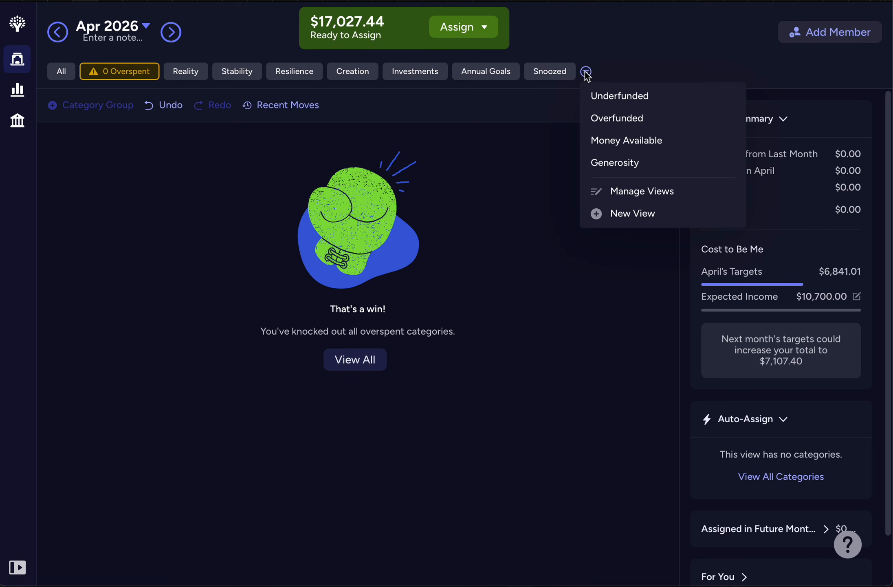
pyautogui.click(595, 98)
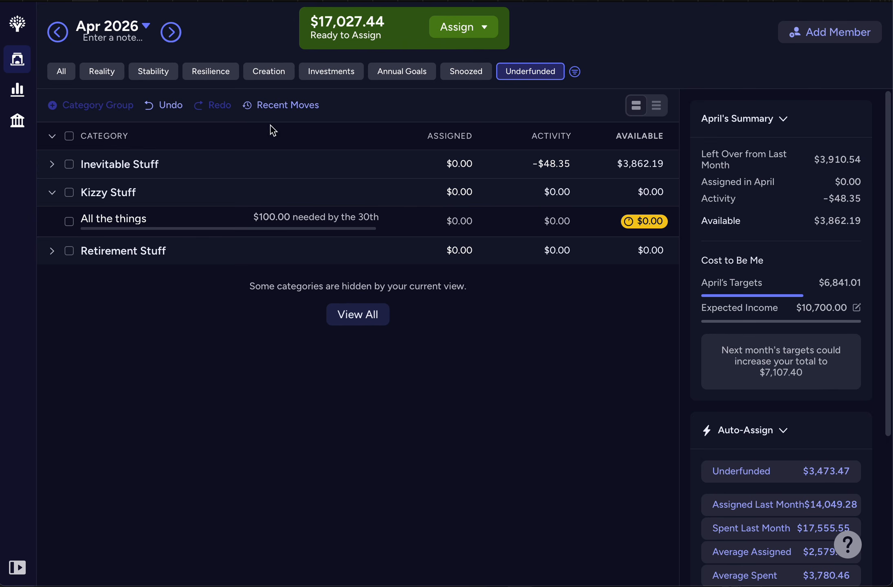
pyautogui.click(53, 137)
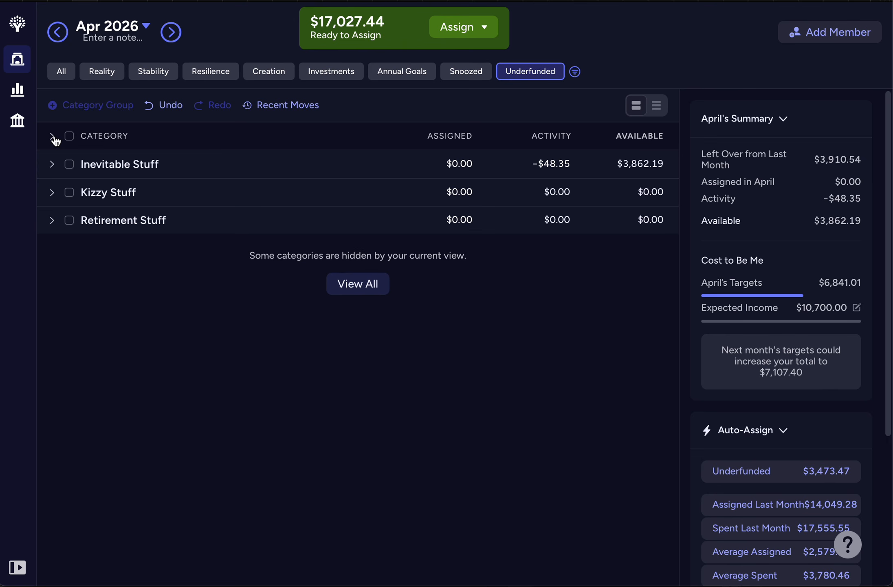
pyautogui.click(51, 136)
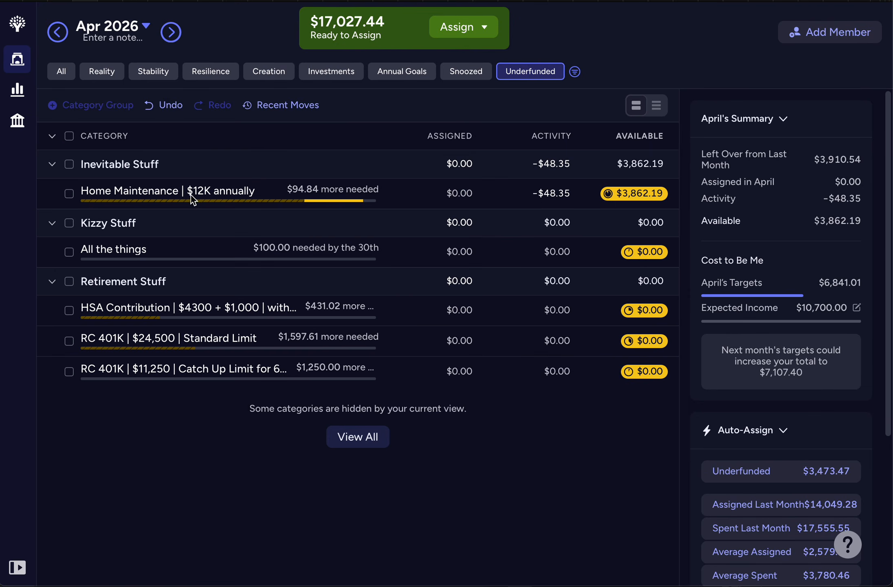
# Step: Assign $853.48 to the Home Maintenance category for April
pyautogui.click(142, 196)
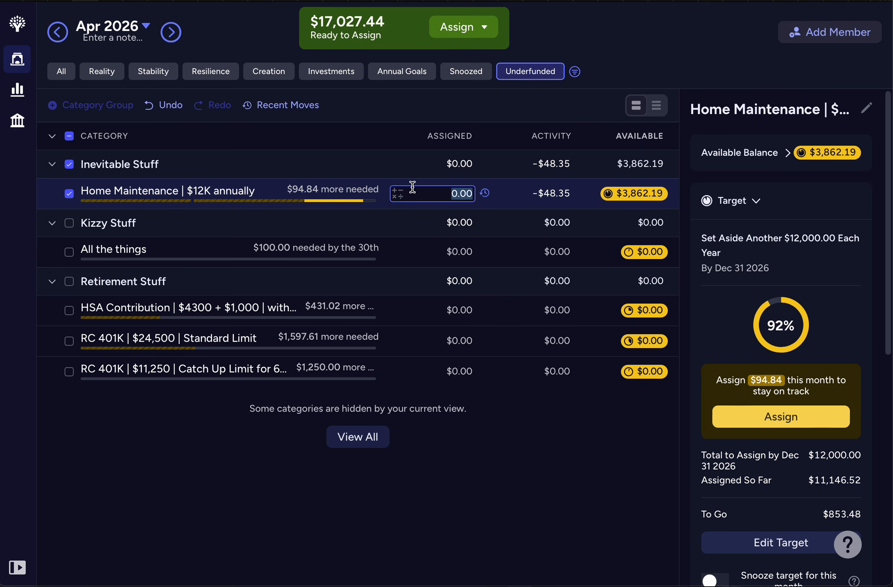
pyautogui.write('853.48')
pyautogui.press('Return')
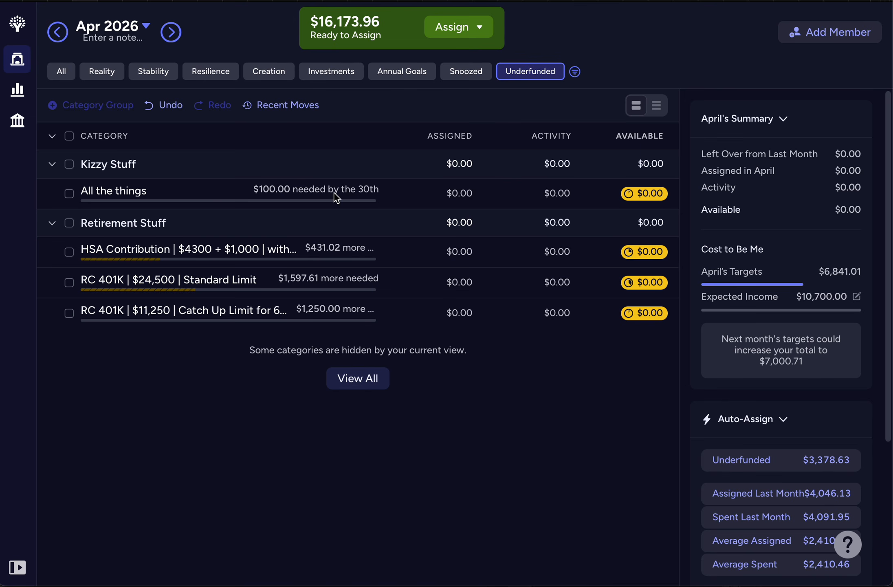
# Step: Assign $100 to the All the things category in Kizzy Stuff for April
pyautogui.click(427, 191)
pyautogui.write('100')
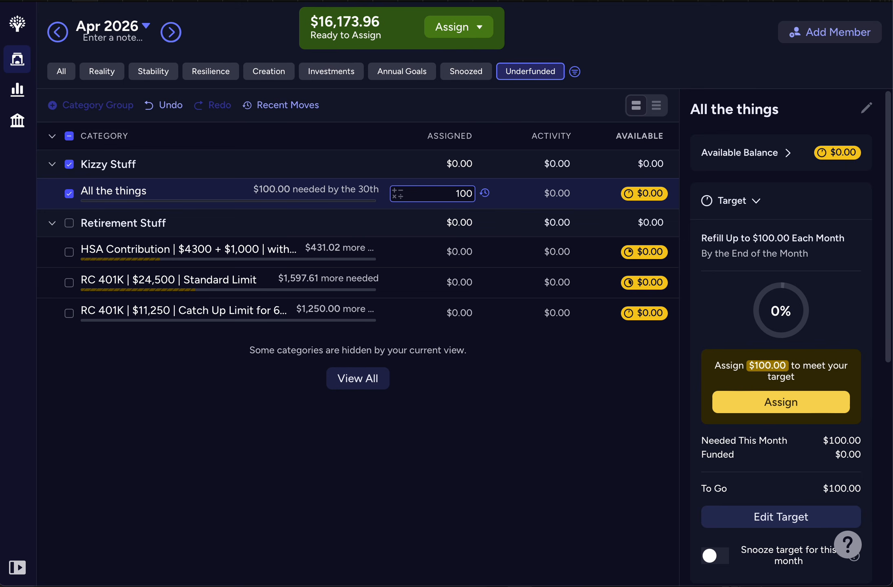
pyautogui.press('Return')
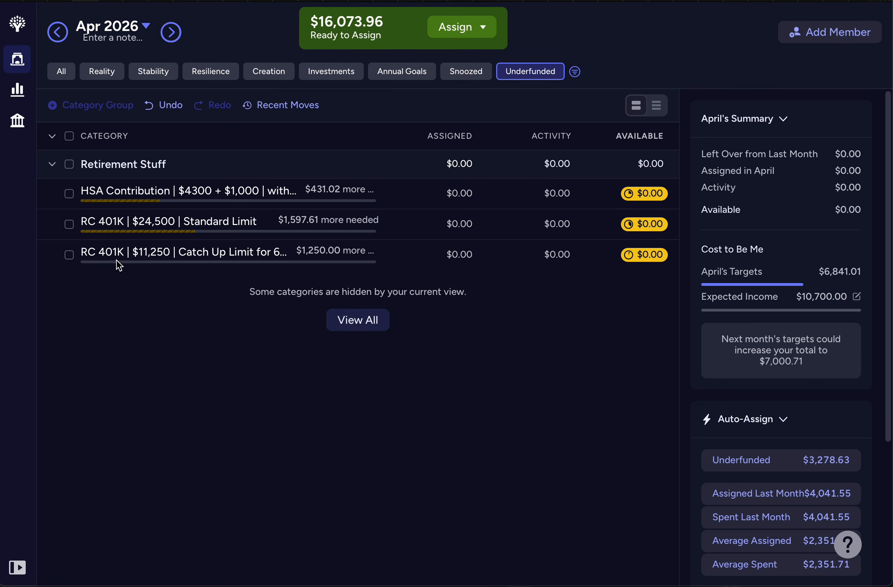
# Step: Review the April targets of the HSA Contribution and the two RC 401K categories, dismissing the update notice
pyautogui.click(138, 190)
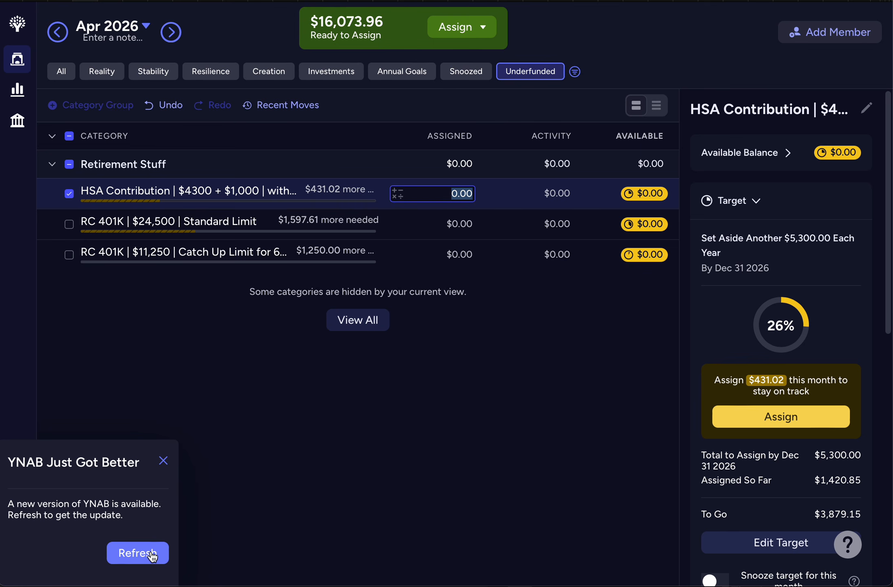
pyautogui.click(163, 461)
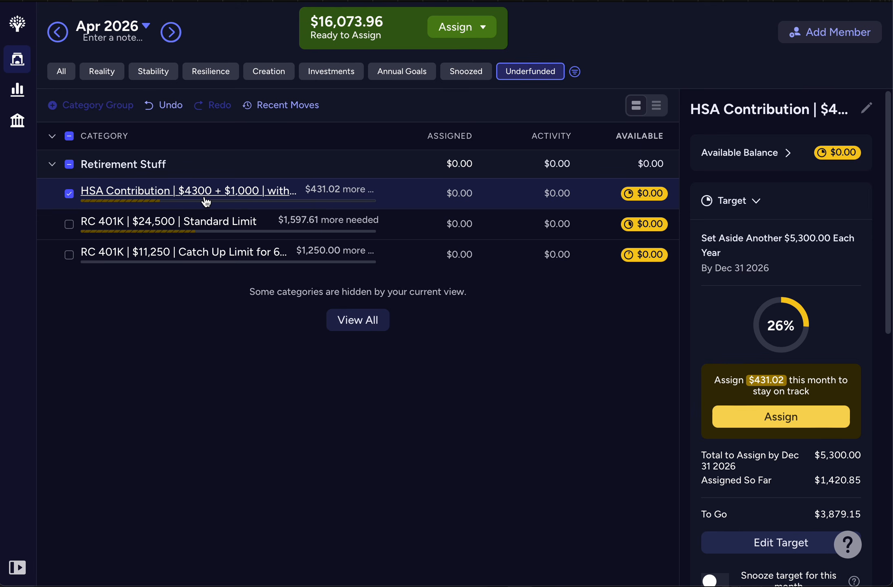
pyautogui.click(68, 194)
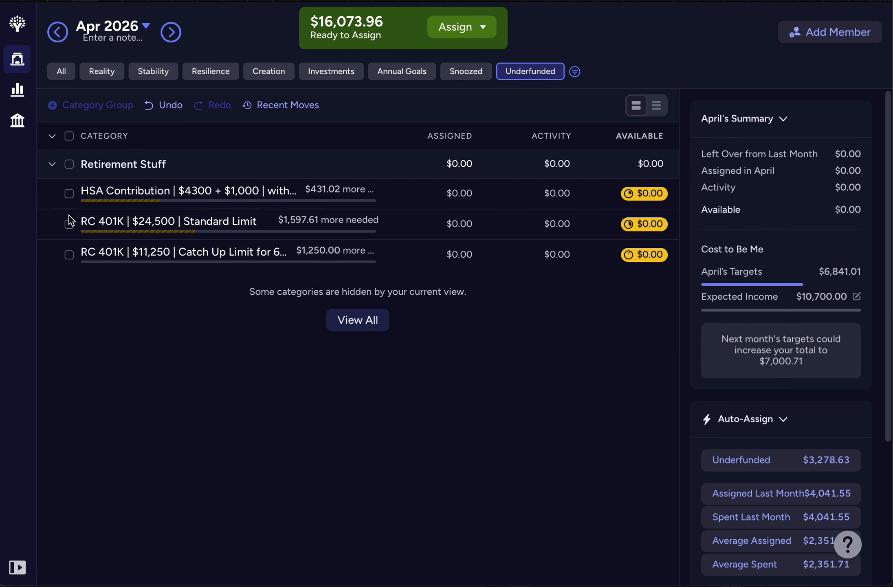
pyautogui.click(69, 223)
pyautogui.click(69, 255)
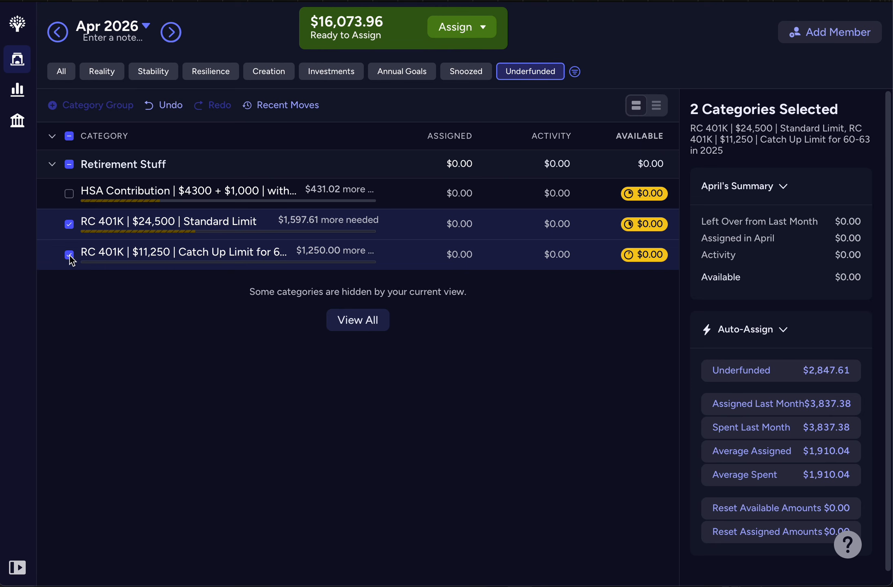
pyautogui.click(69, 255)
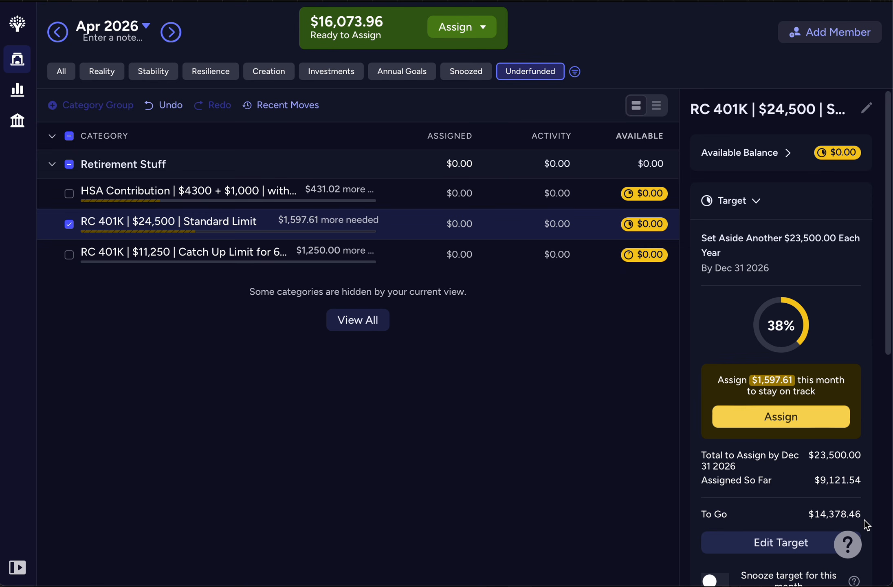
# Step: Check what the Standard Limit and Catch Up Limit RC 401K categories need in April, individually and together, then clear the selection
pyautogui.click(68, 226)
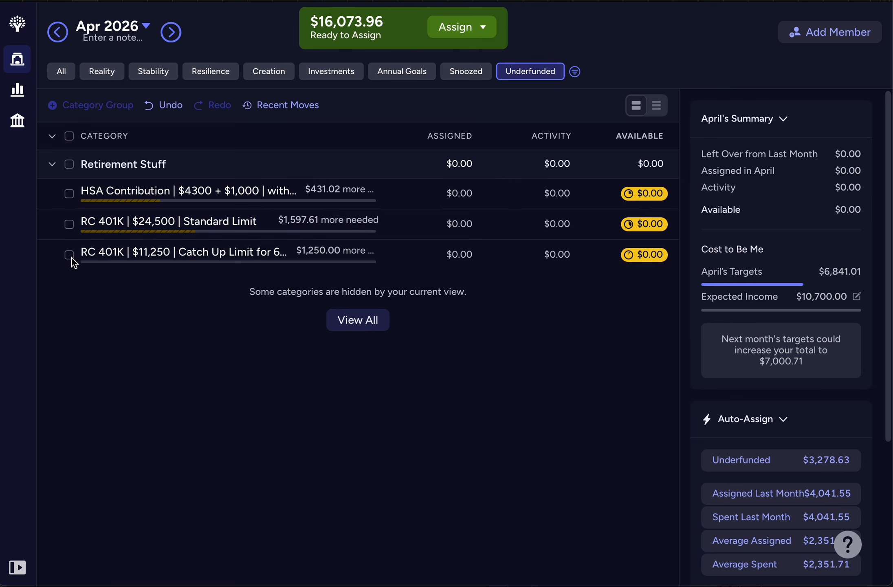
pyautogui.click(70, 257)
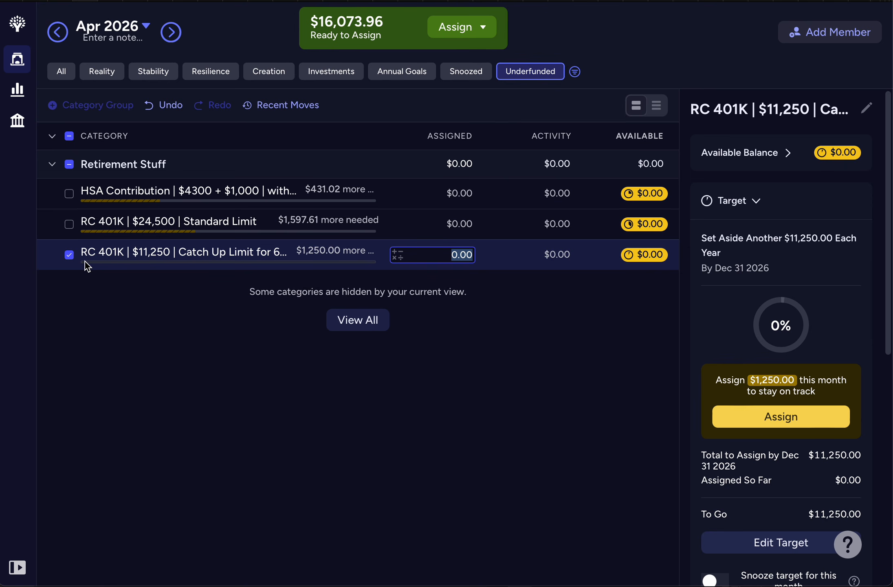
pyautogui.click(70, 225)
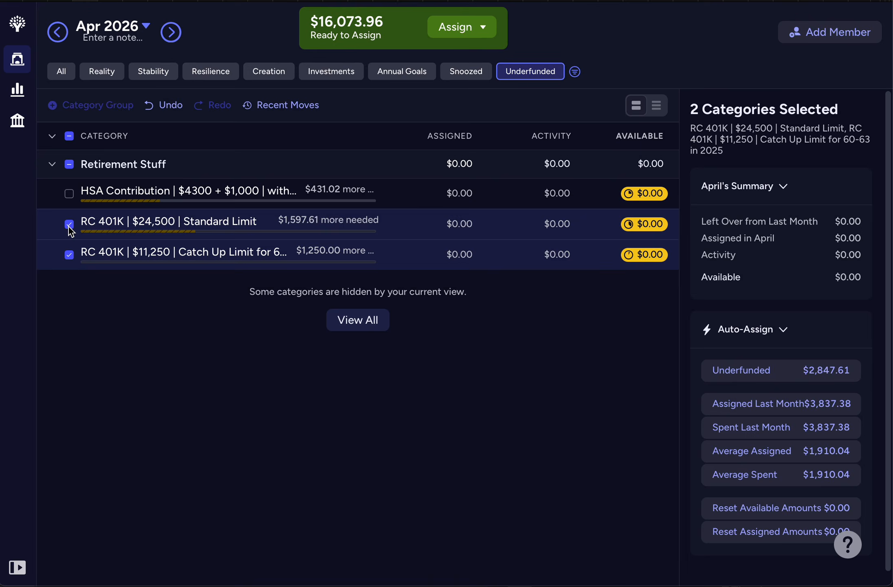
pyautogui.click(69, 255)
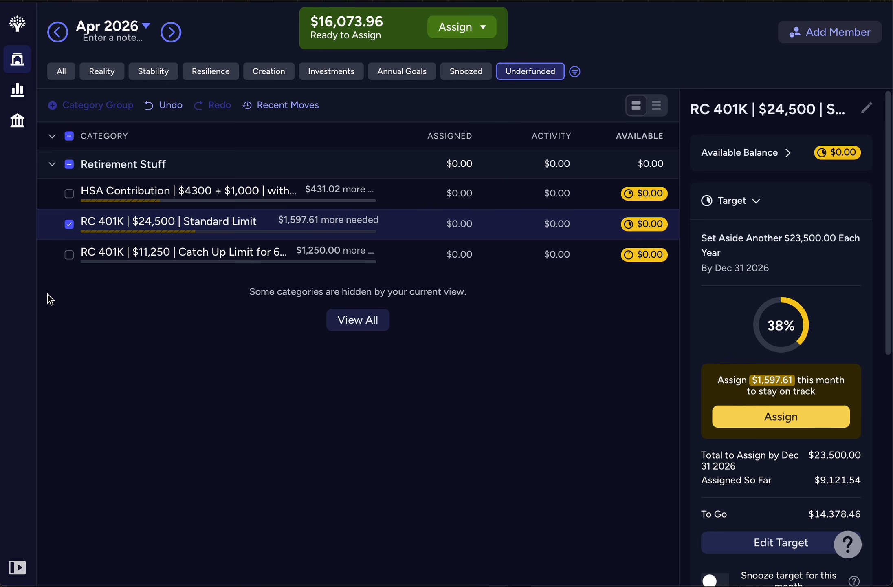
pyautogui.click(68, 224)
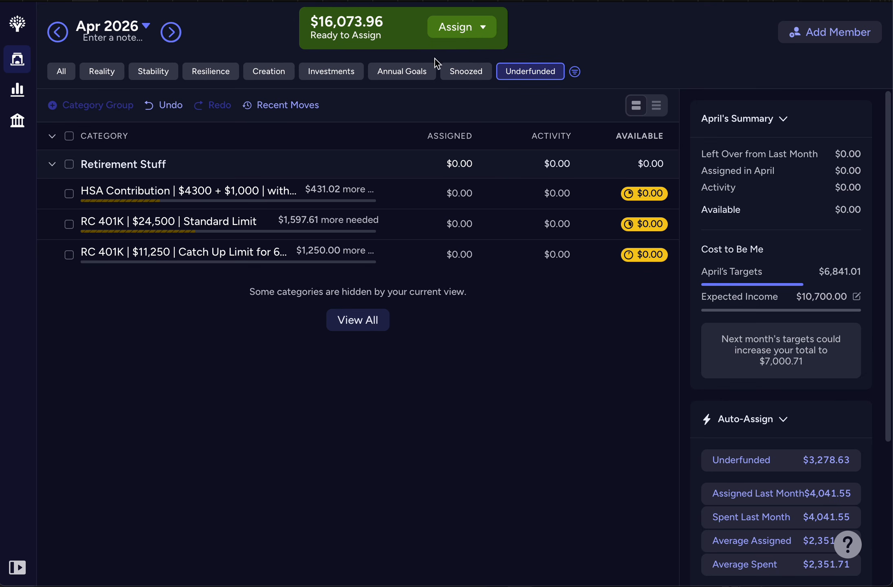
# Step: List only the overfunded April categories with all groups expanded and look through their funding
pyautogui.click(535, 77)
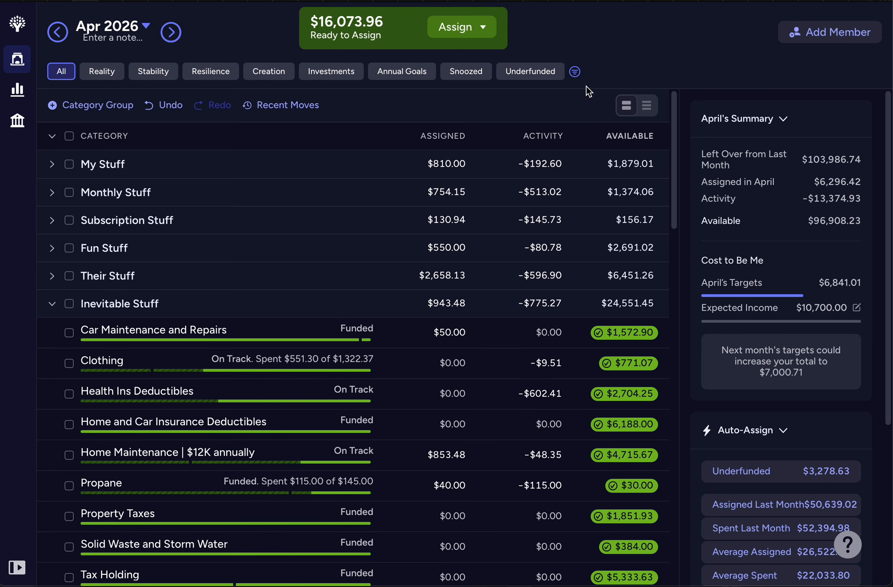
pyautogui.click(575, 73)
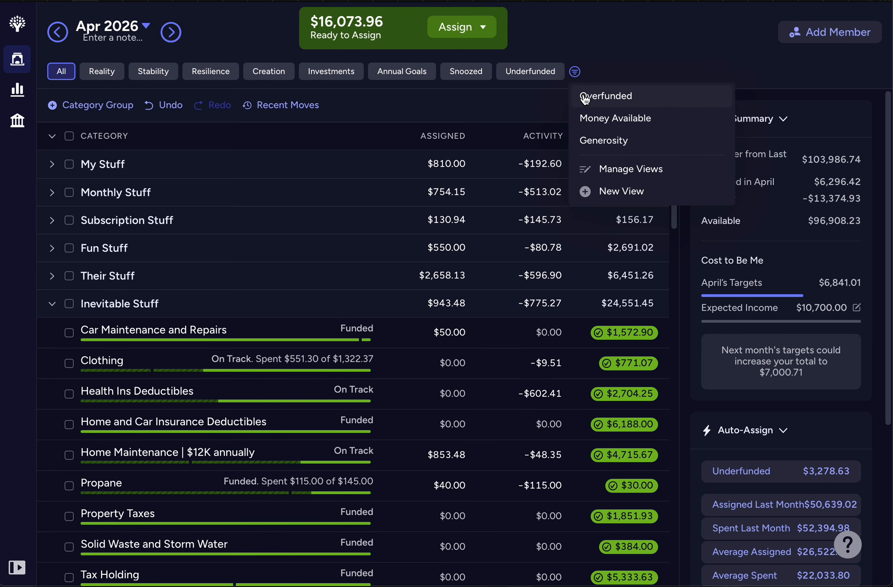
pyautogui.click(584, 97)
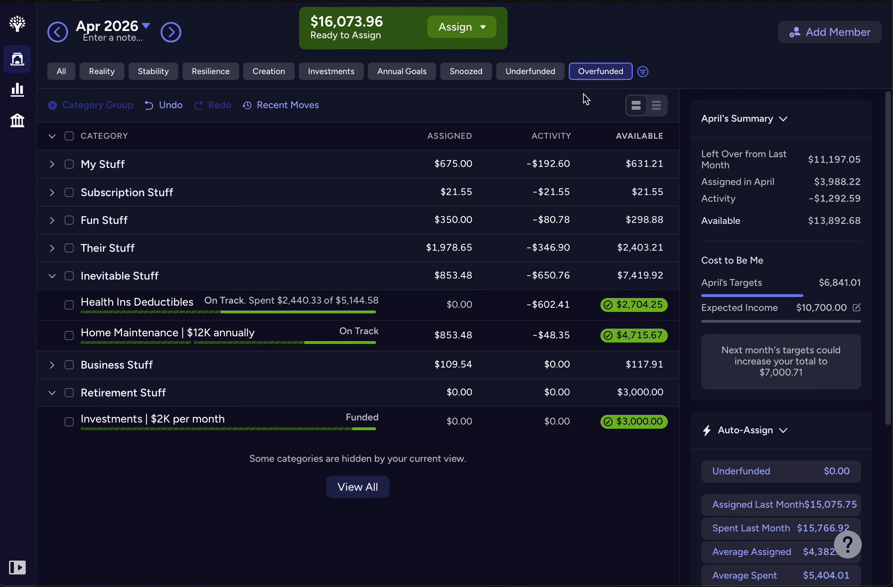
pyautogui.click(53, 137)
pyautogui.click(54, 139)
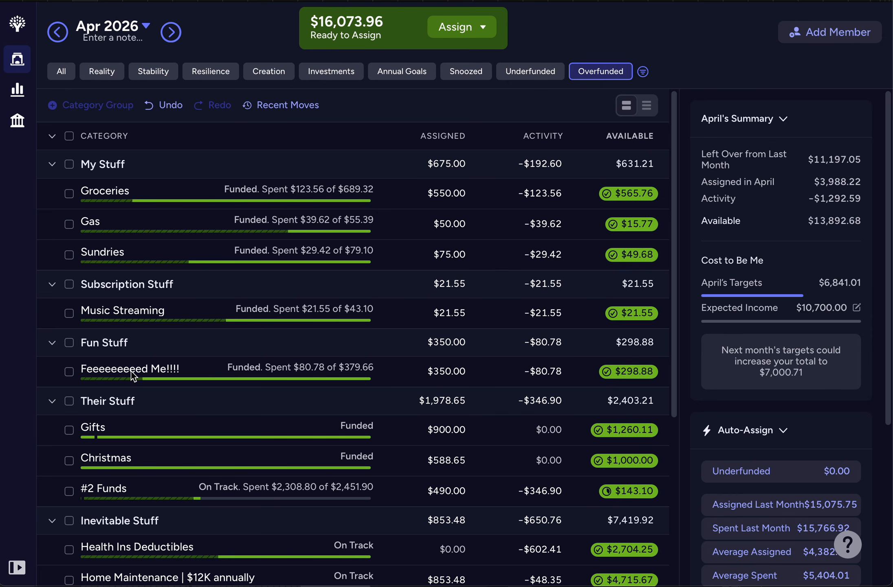
pyautogui.scroll(-4, 131, 370)
pyautogui.scroll(-3, 130, 371)
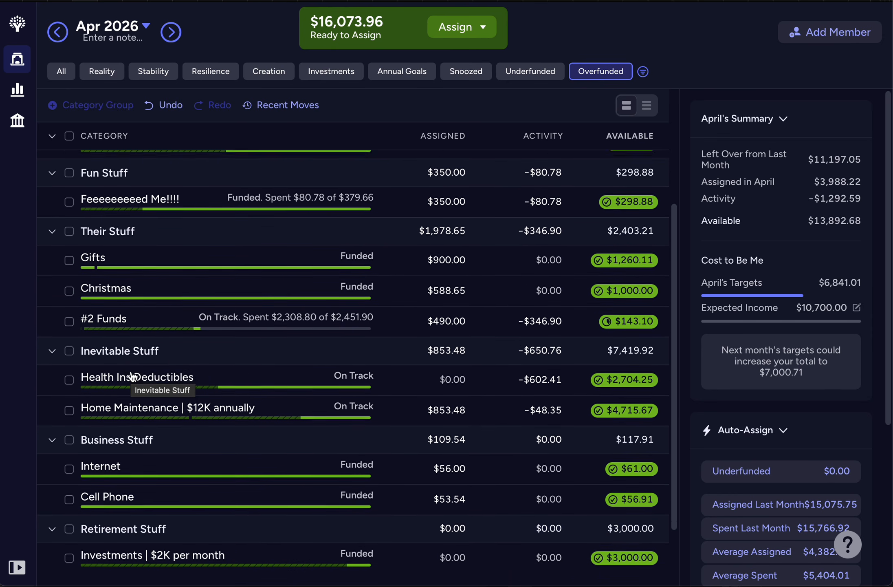
pyautogui.scroll(7, 131, 370)
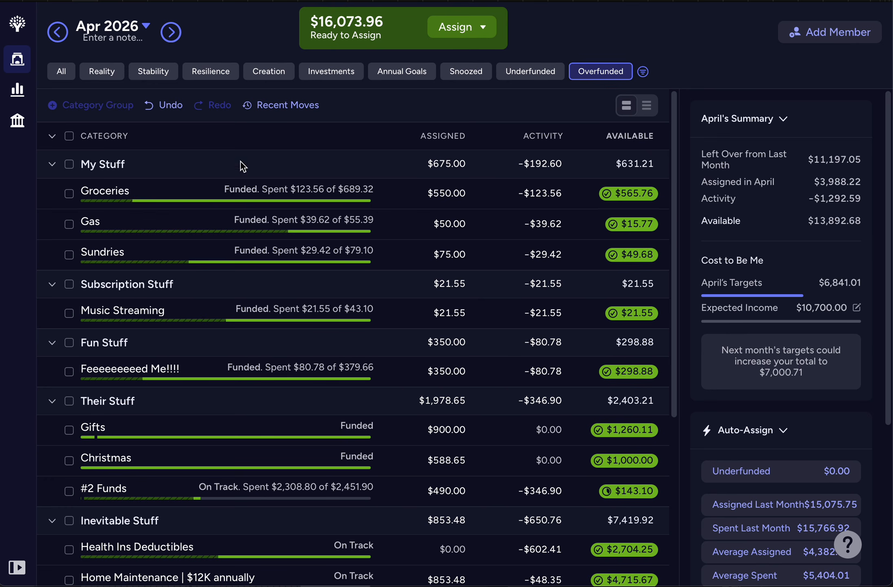
# Step: Show all budget categories for May 2026 with every category group expanded
pyautogui.click(170, 36)
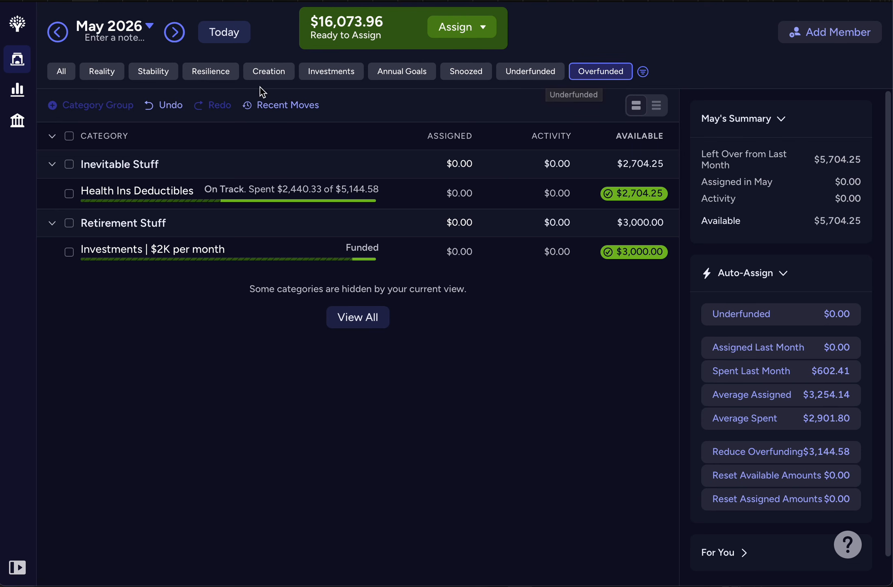
pyautogui.click(62, 73)
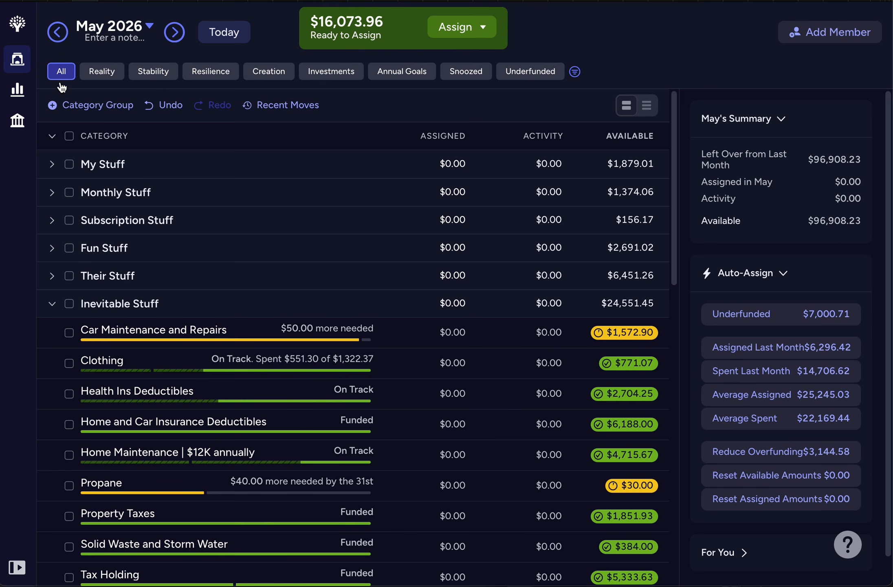
pyautogui.click(52, 138)
pyautogui.click(52, 137)
pyautogui.click(52, 138)
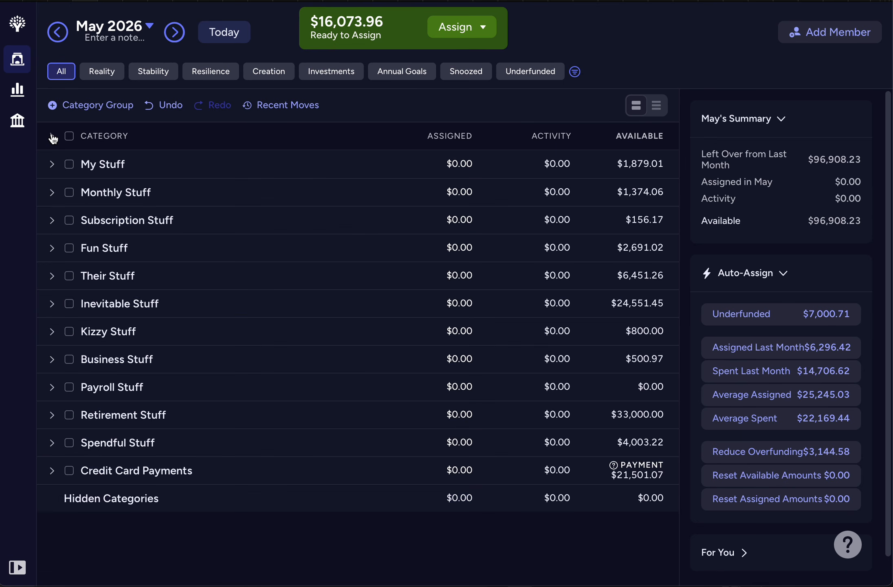
pyautogui.click(52, 137)
# Step: Auto-assign the $825.00 underfunded amount to the My Stuff group for May, then deselect the group
pyautogui.click(69, 164)
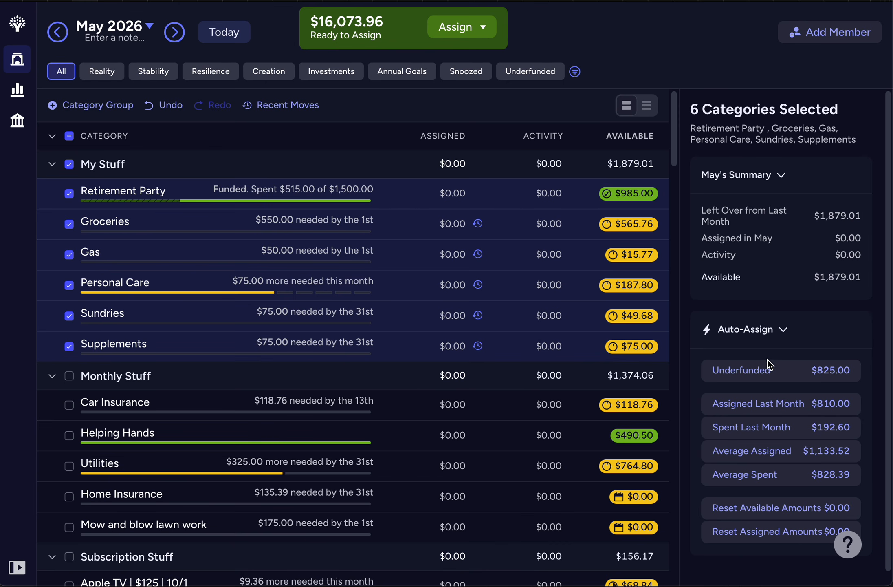
pyautogui.click(762, 375)
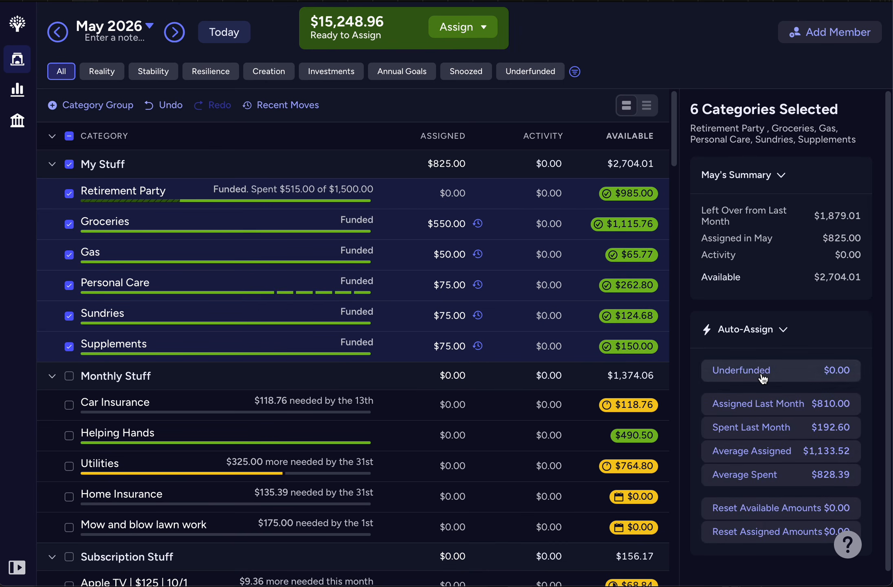
pyautogui.click(73, 167)
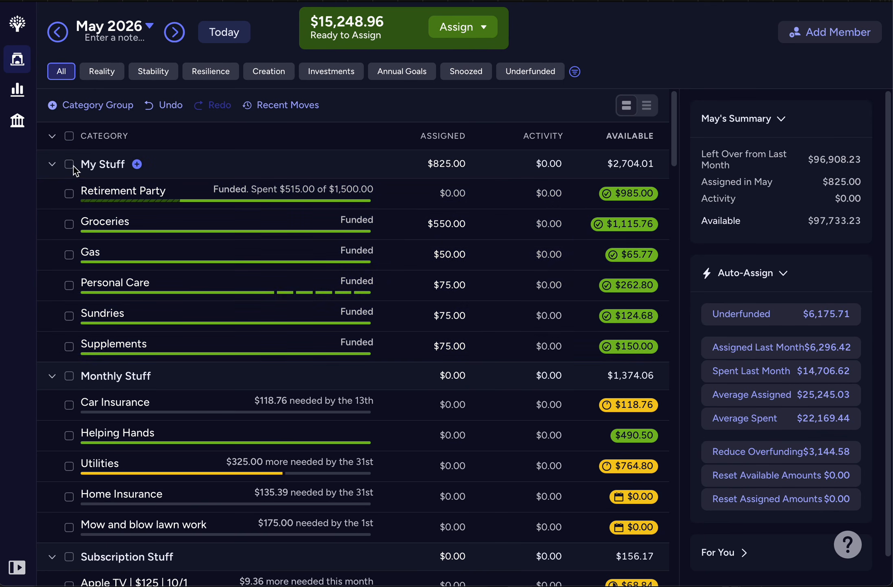
# Step: Return to April 2026 and assign $500 to the Retirement Party category in My Stuff
pyautogui.click(221, 37)
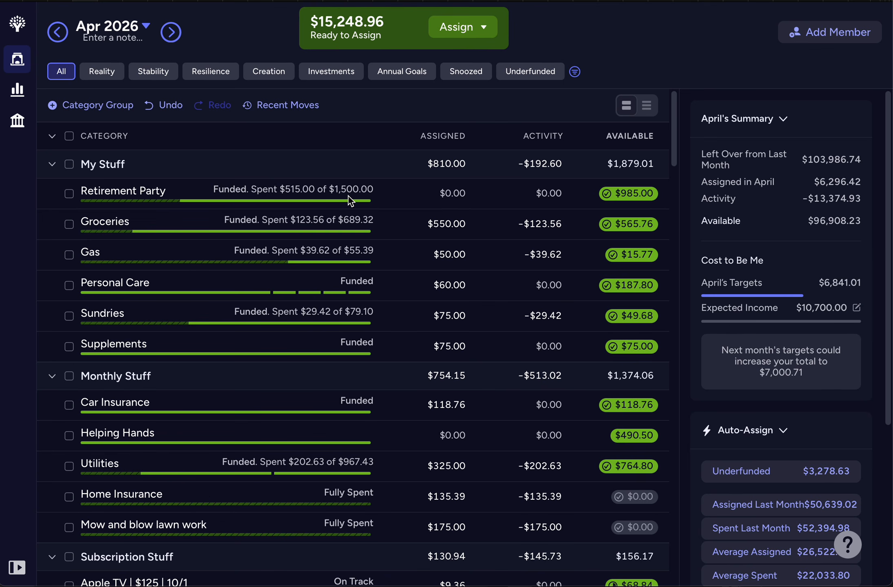
pyautogui.click(423, 194)
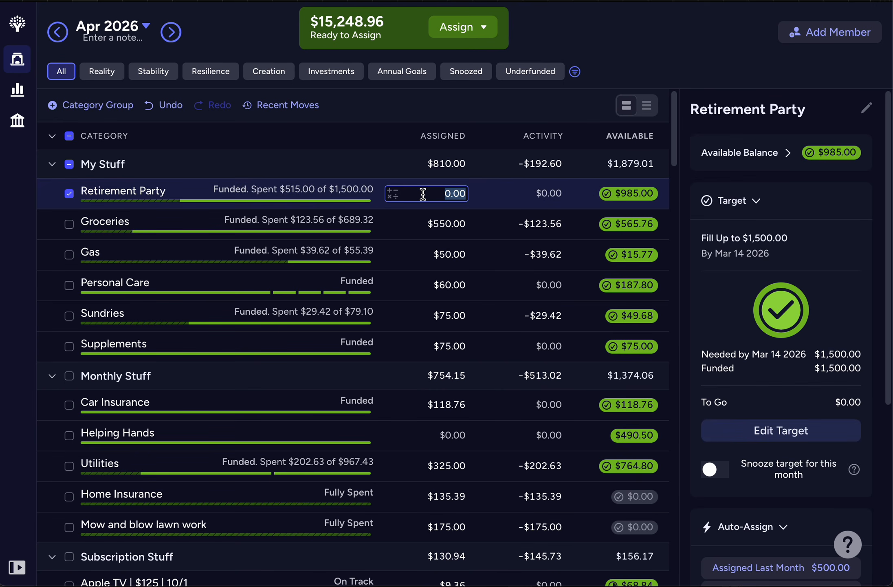
pyautogui.write('500')
pyautogui.press('Return')
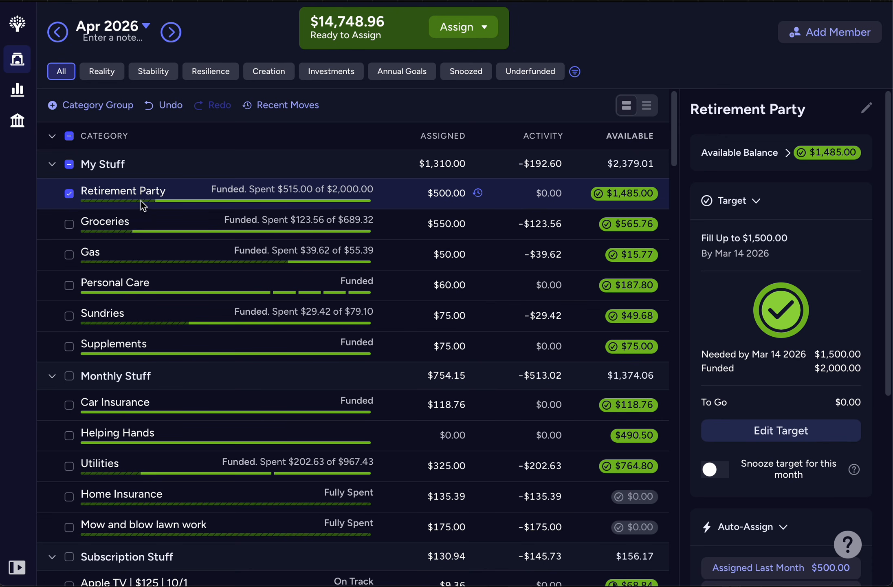
# Step: Increase the April assignment of the Retirement Party category to $2,500 and clear the category selection
pyautogui.click(72, 195)
pyautogui.click(393, 194)
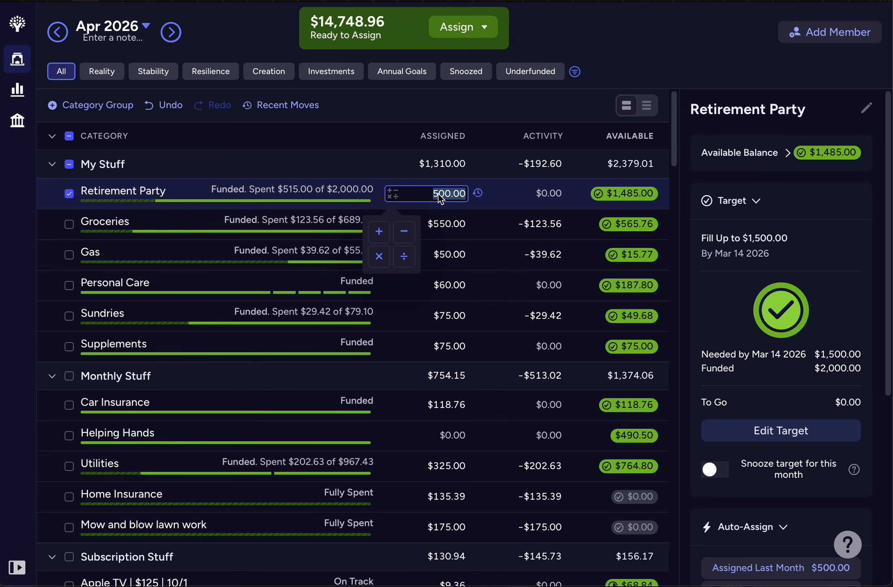
pyautogui.write('2500')
pyautogui.press('Return')
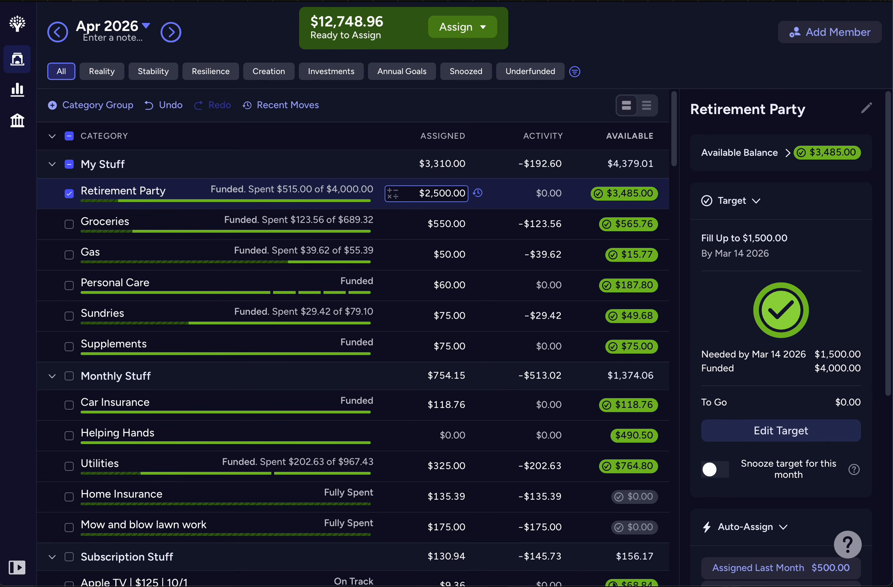
pyautogui.click(70, 165)
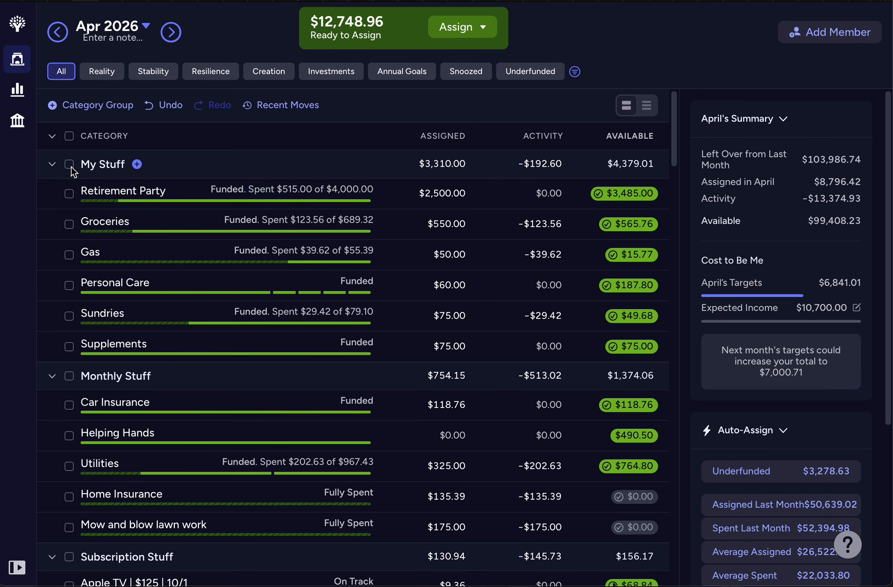
# Step: Auto-assign the $754.15 underfunded amount to the Monthly Stuff group for May 2026, with My Stuff collapsed
pyautogui.click(172, 33)
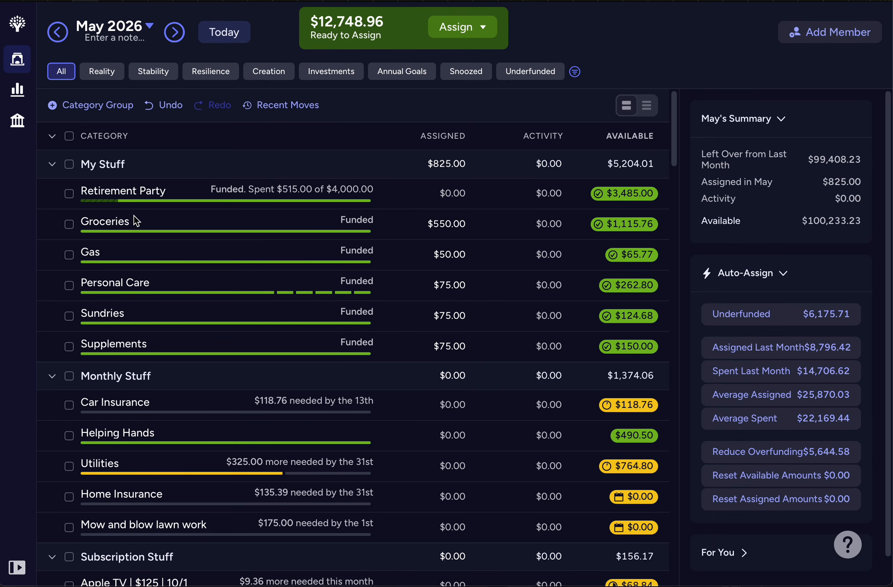
pyautogui.click(52, 164)
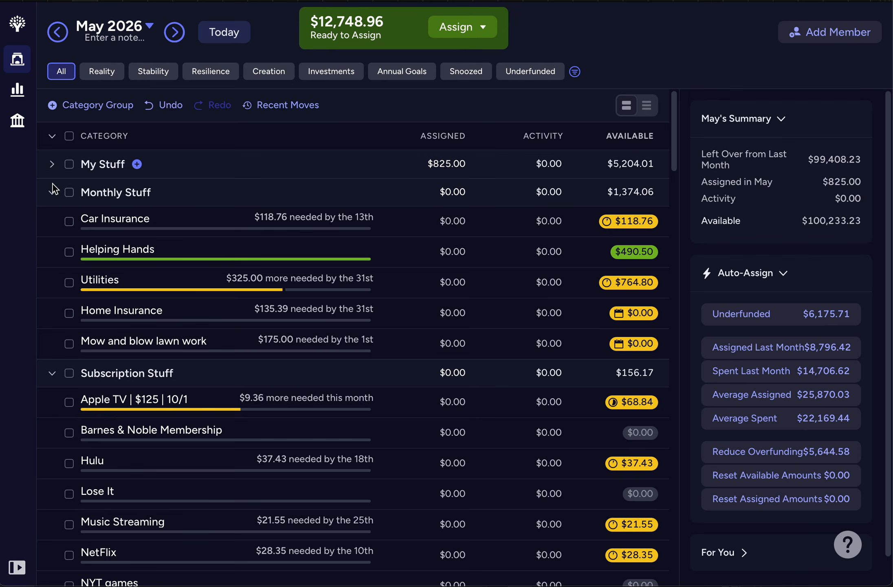
pyautogui.click(70, 195)
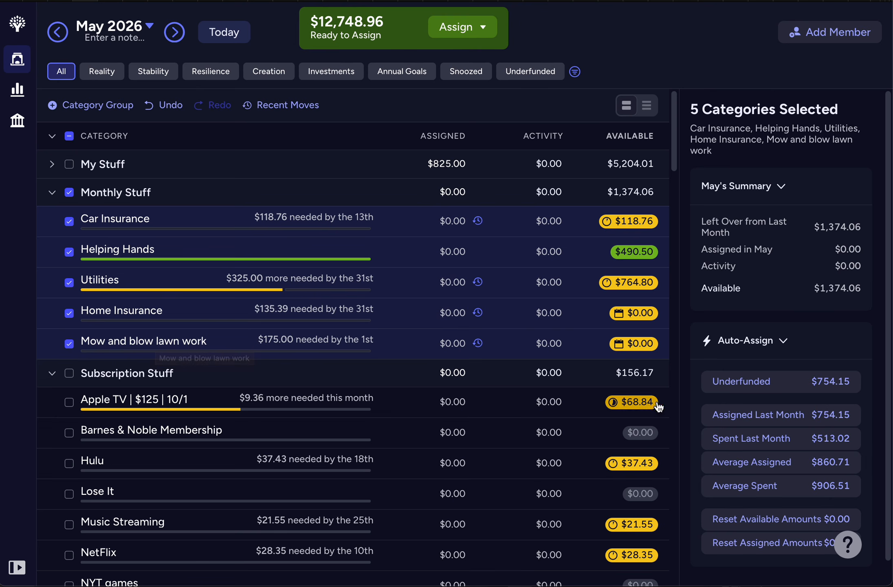
pyautogui.click(736, 391)
pyautogui.click(70, 192)
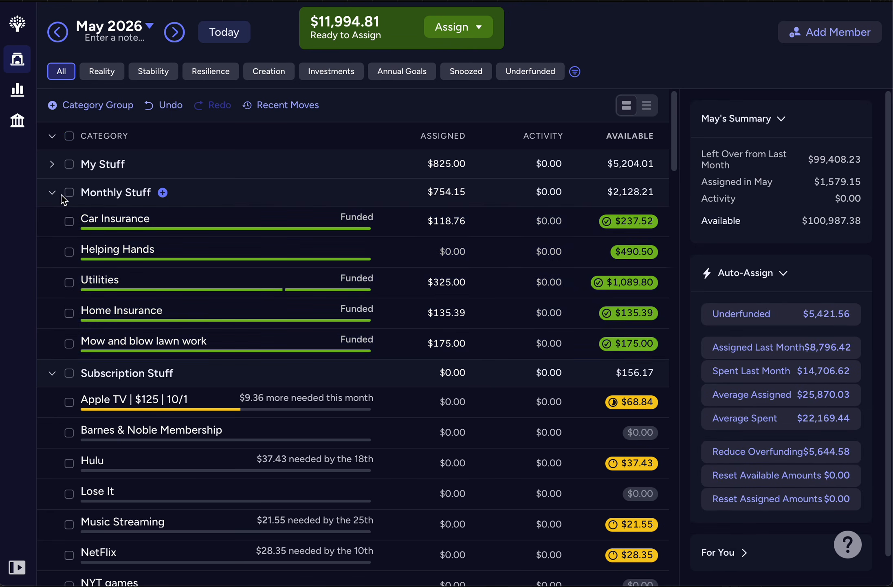
# Step: Collapse Monthly Stuff and auto-assign the $130.95 underfunded amount to the Subscription Stuff group for May
pyautogui.click(53, 194)
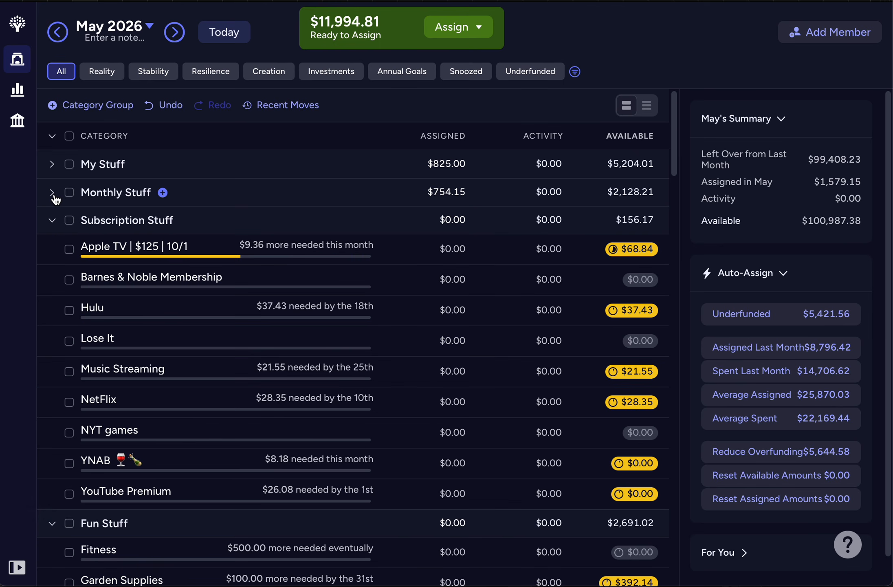
pyautogui.click(70, 220)
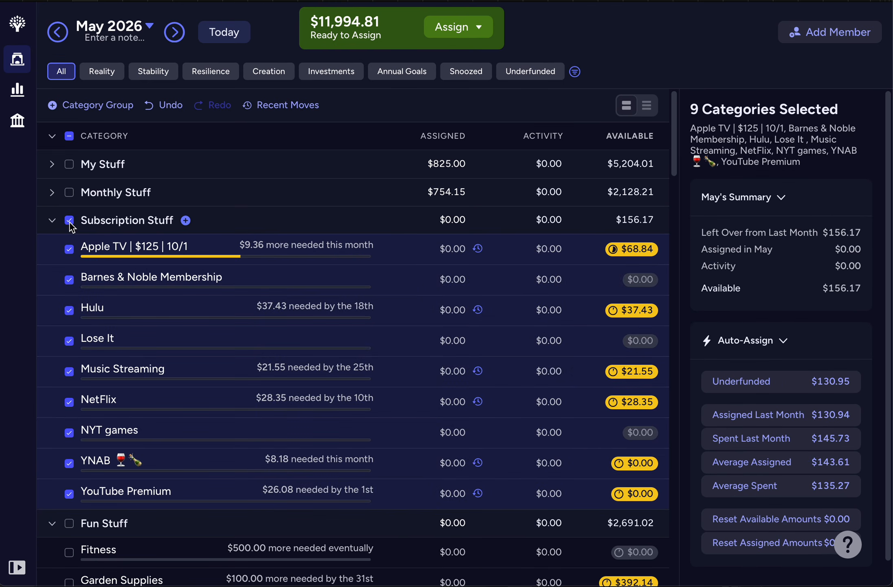
pyautogui.click(755, 385)
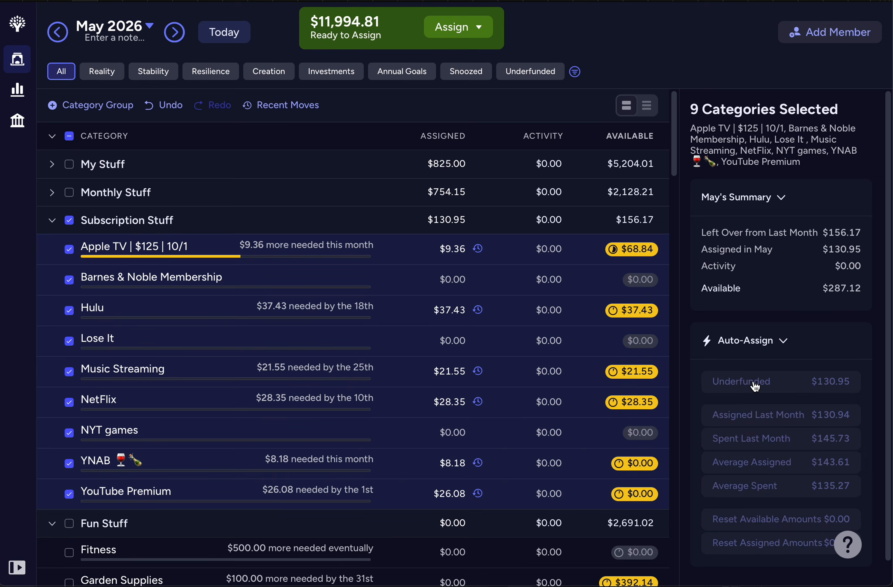
# Step: Inspect the target settings of the YouTube Premium category, leaving them unsaved
pyautogui.click(428, 495)
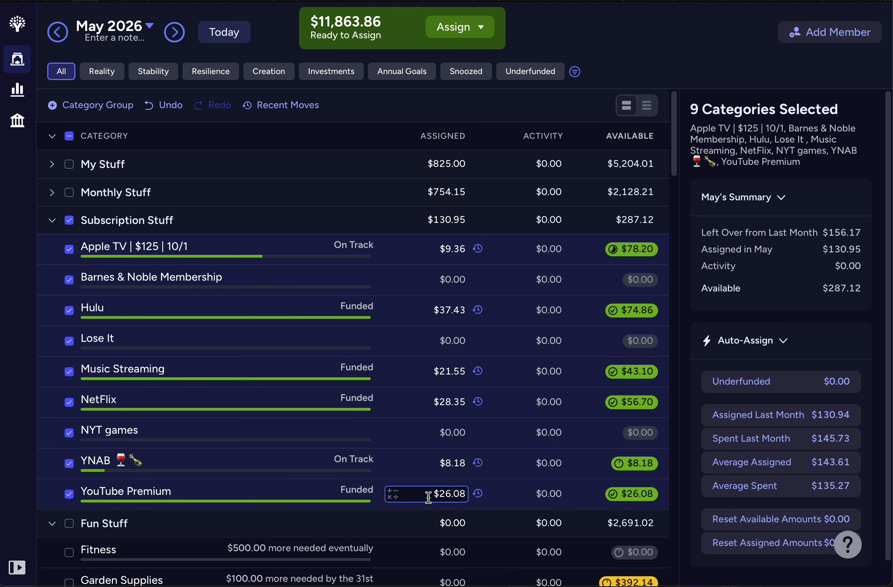
pyautogui.click(428, 497)
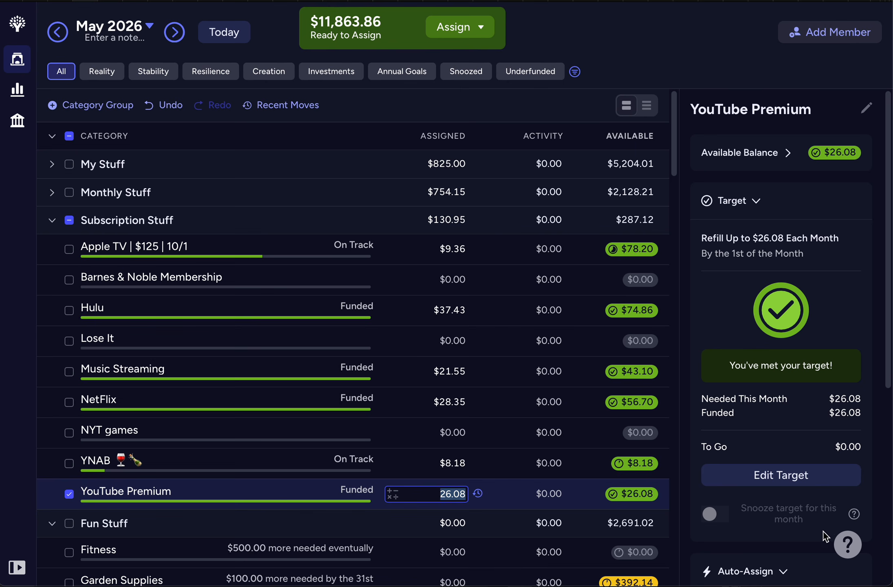
pyautogui.click(799, 484)
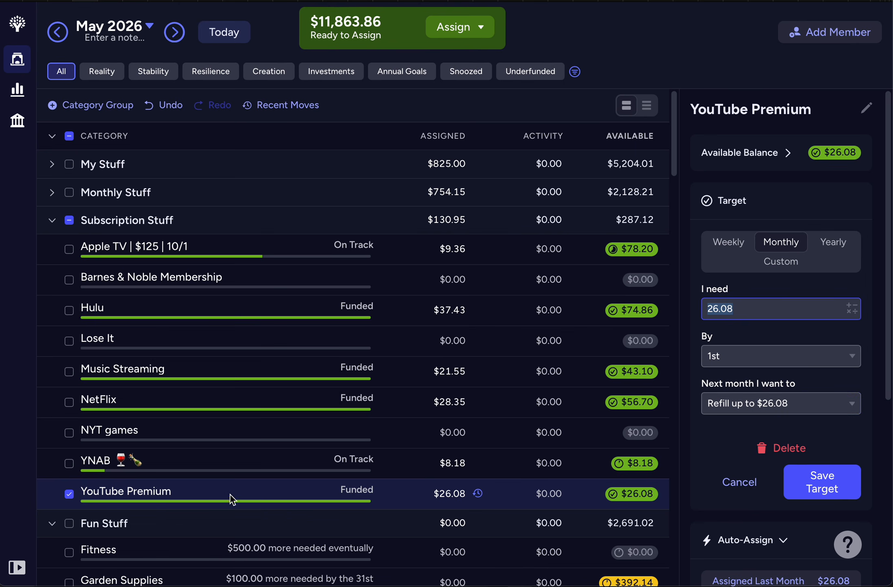
pyautogui.click(69, 494)
# Step: Assign $98.10 to the YNAB subscription category for May
pyautogui.click(79, 462)
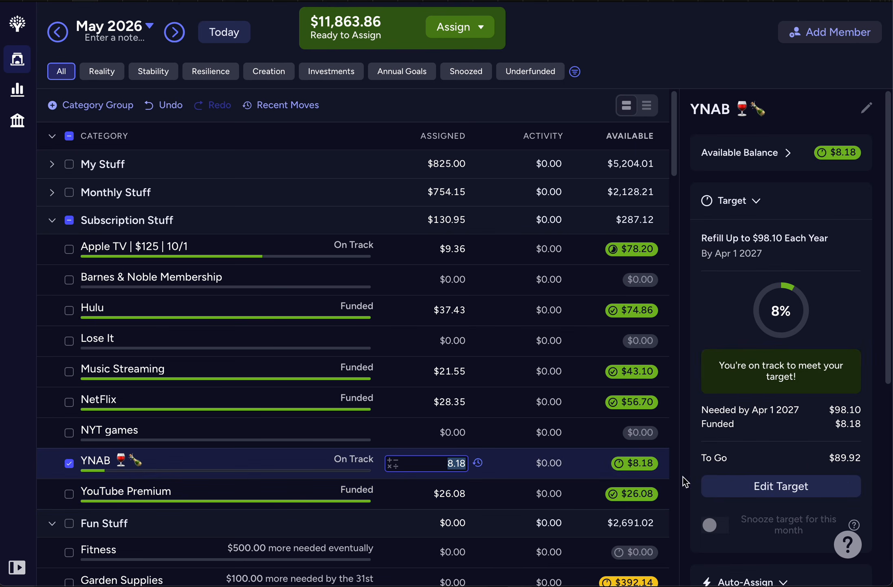
pyautogui.write('98.10')
pyautogui.press('Return')
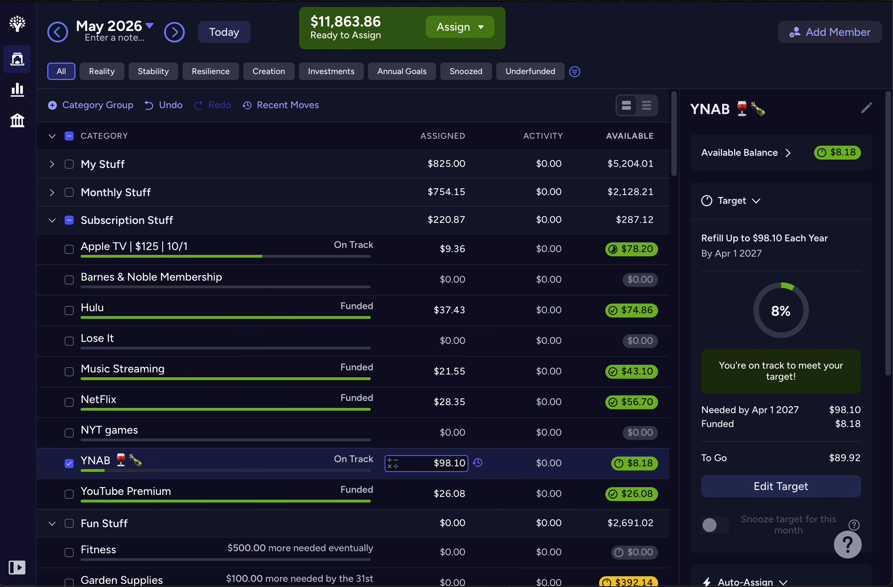
# Step: Collapse Subscription Stuff and auto-assign the $550.00 underfunded amount to the Fun Stuff categories except Fitness for May
pyautogui.click(68, 465)
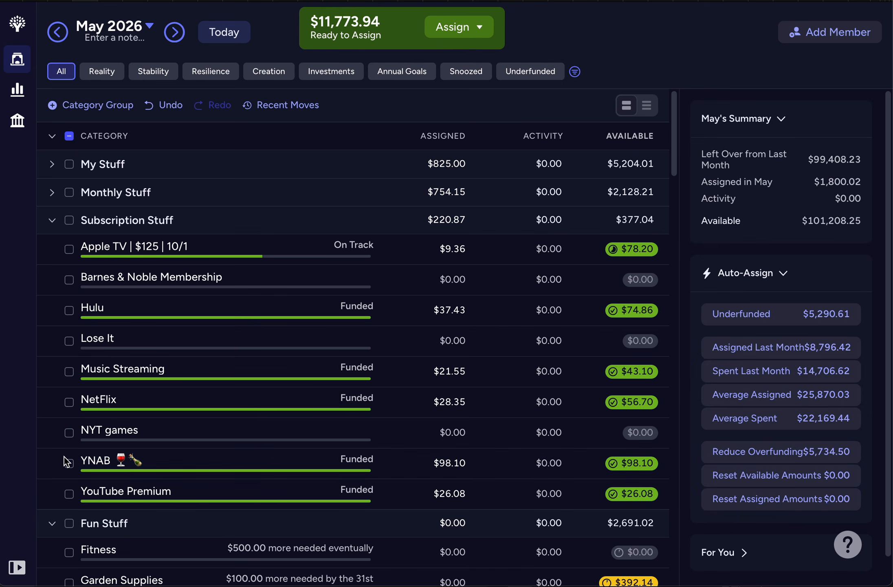
pyautogui.click(52, 222)
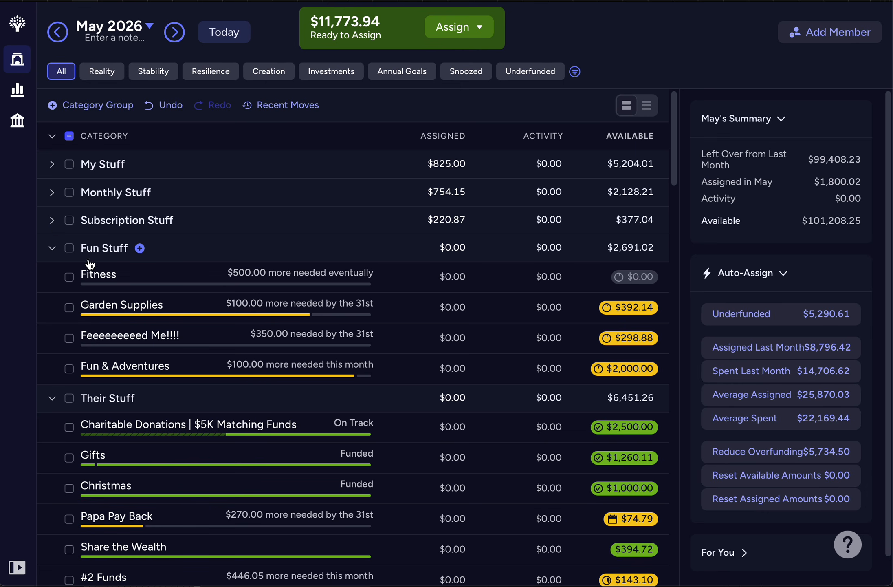
pyautogui.click(69, 247)
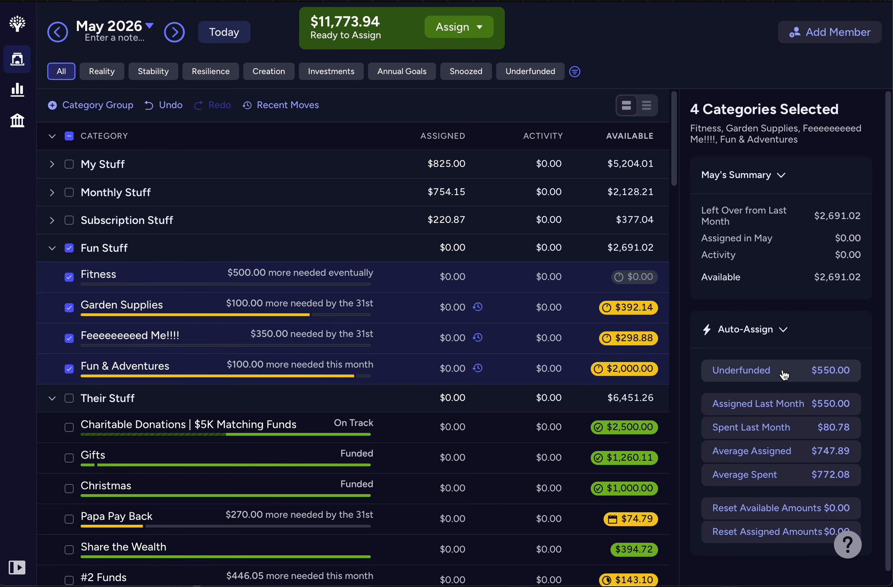
pyautogui.click(69, 277)
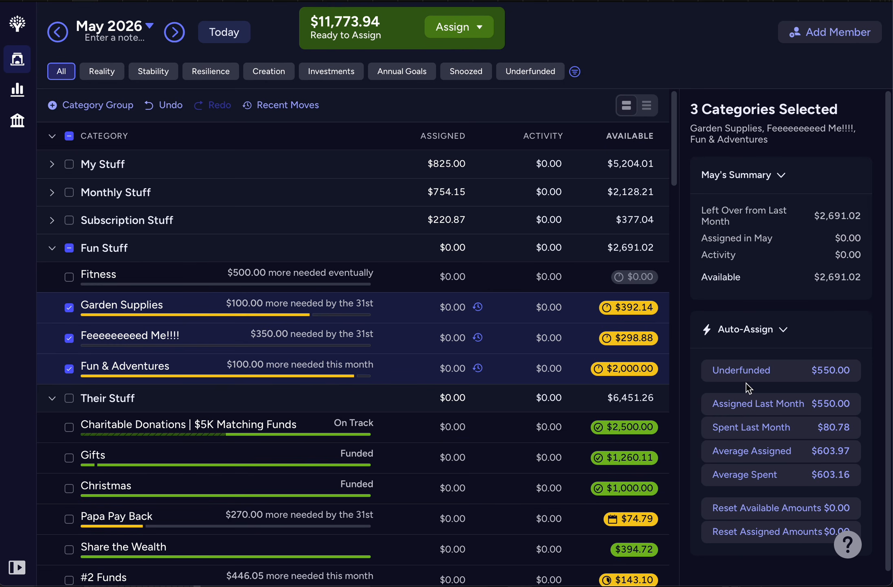
pyautogui.click(740, 371)
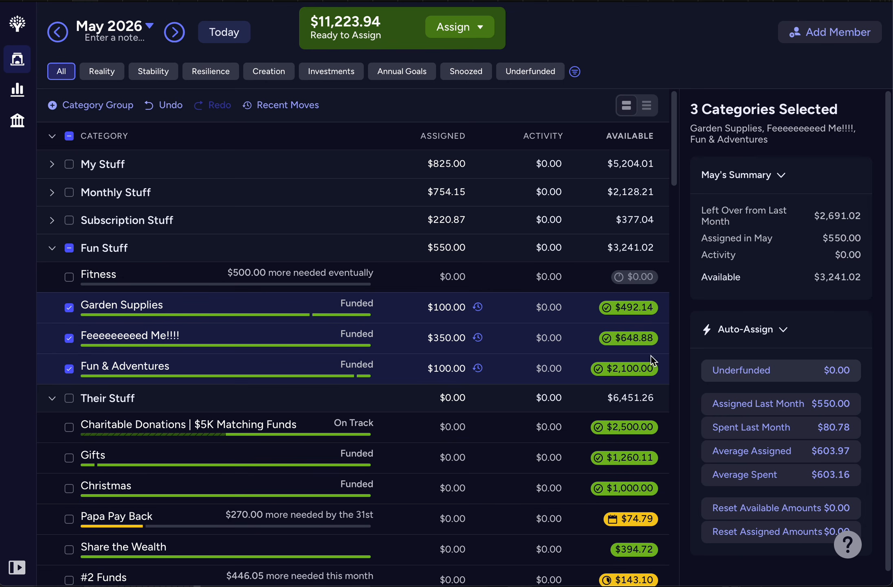
# Step: Check the target of the Fitness category, clear the selection and collapse the Fun Stuff group
pyautogui.click(260, 278)
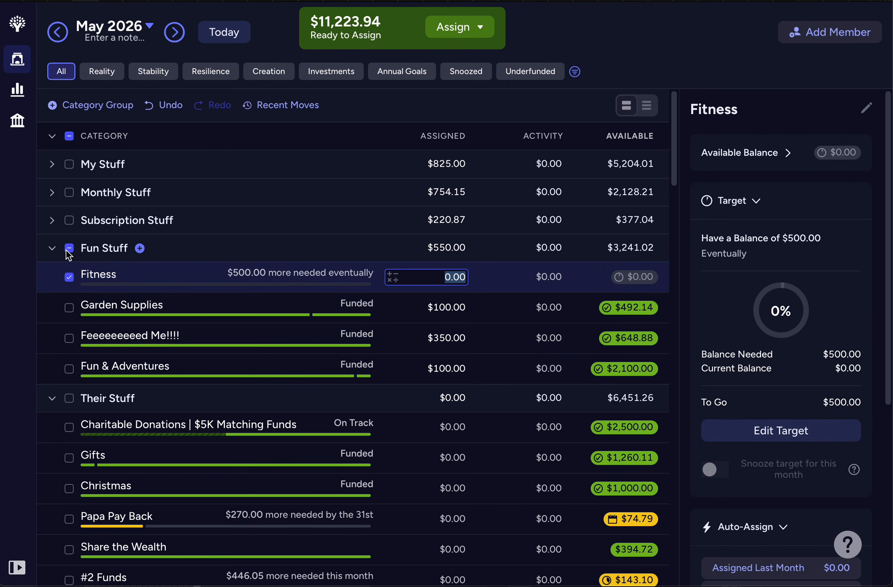
pyautogui.click(69, 249)
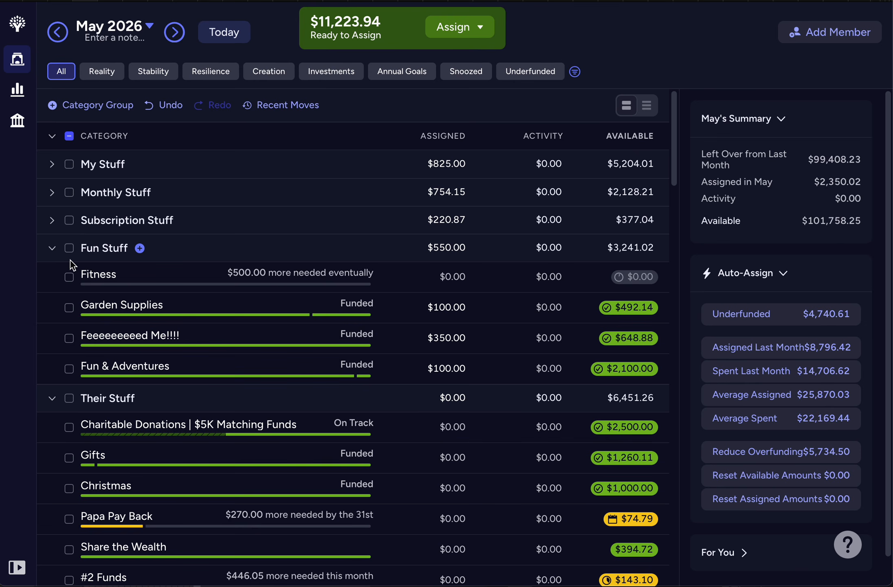
pyautogui.click(52, 248)
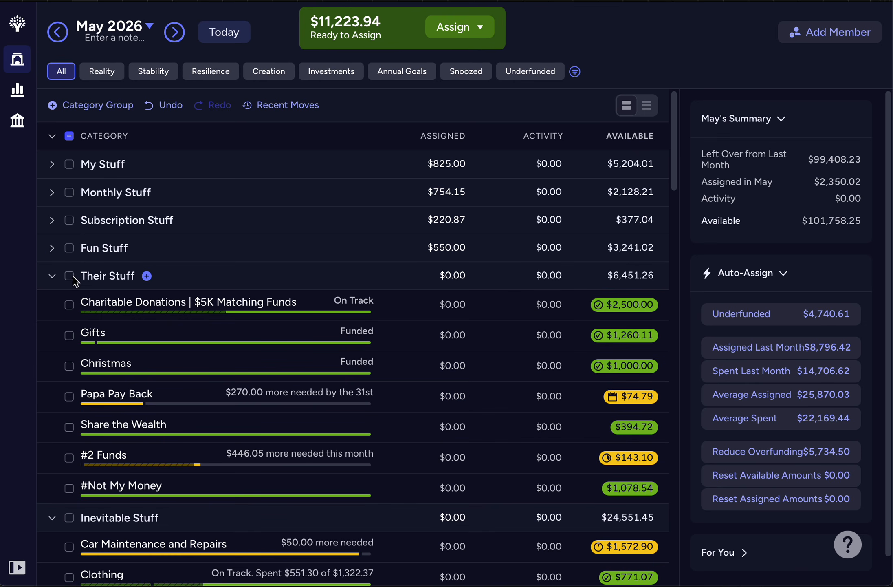
pyautogui.click(52, 253)
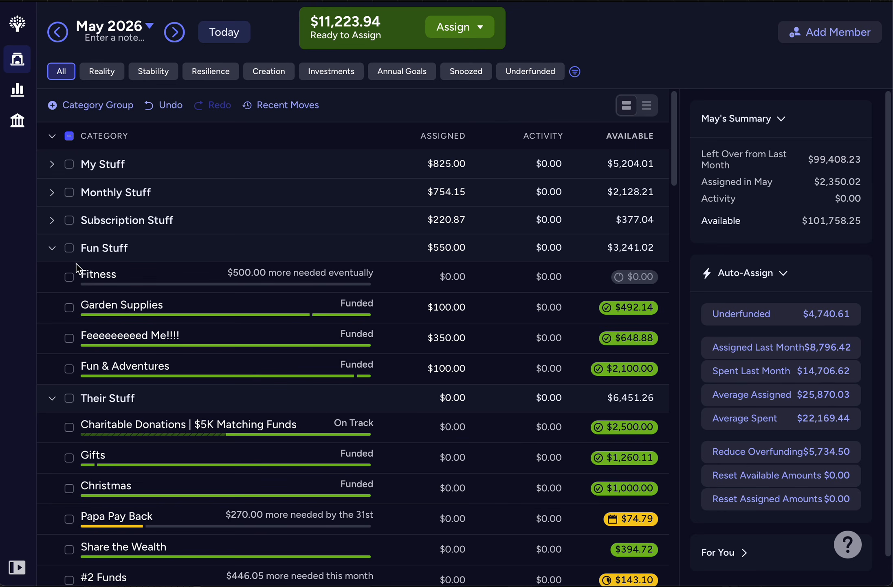
pyautogui.click(52, 248)
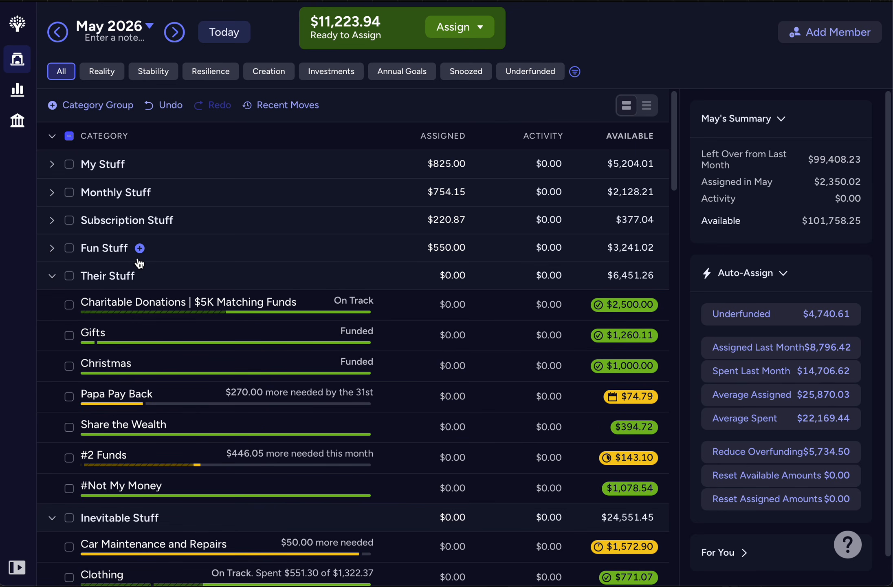
# Step: Auto-assign the $716.05 underfunded amount to the Their Stuff group for May, then clear its selection and collapse it
pyautogui.click(69, 275)
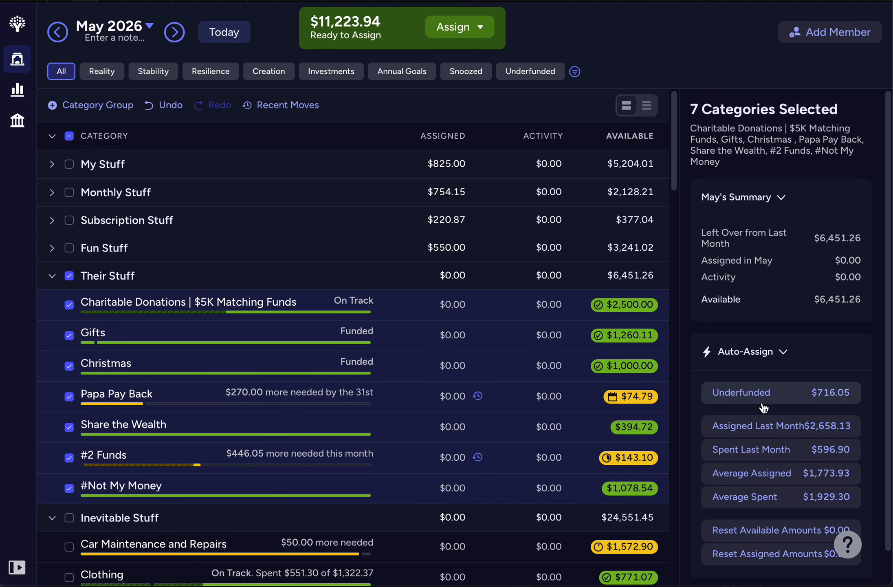
pyautogui.click(794, 398)
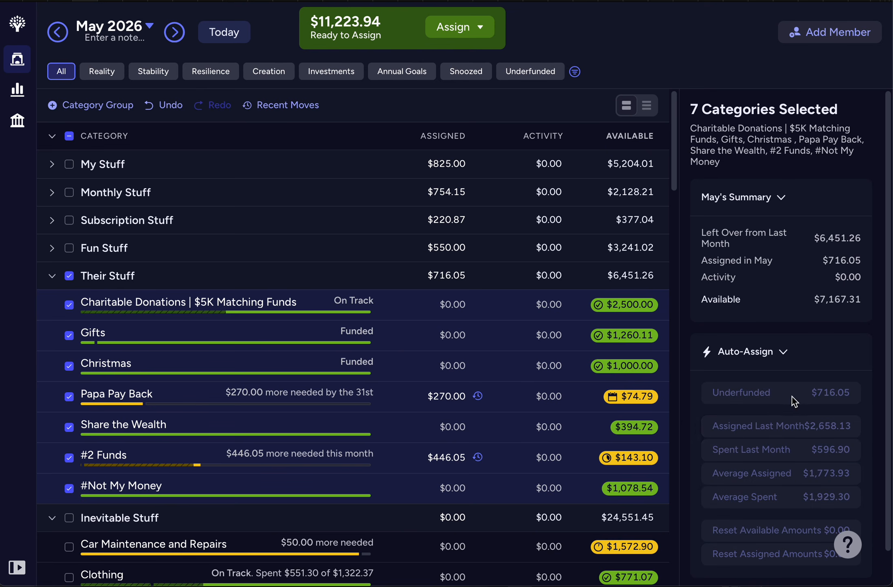
pyautogui.click(424, 398)
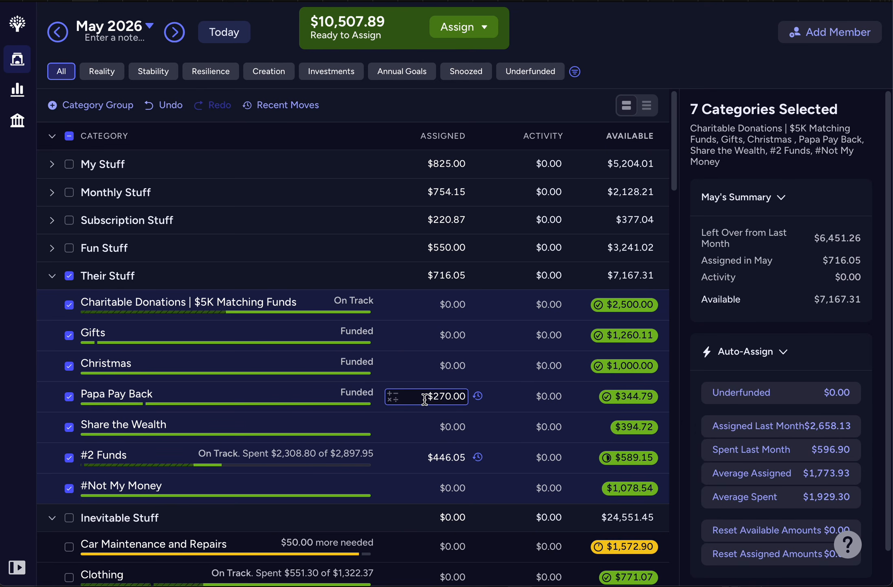
pyautogui.click(448, 458)
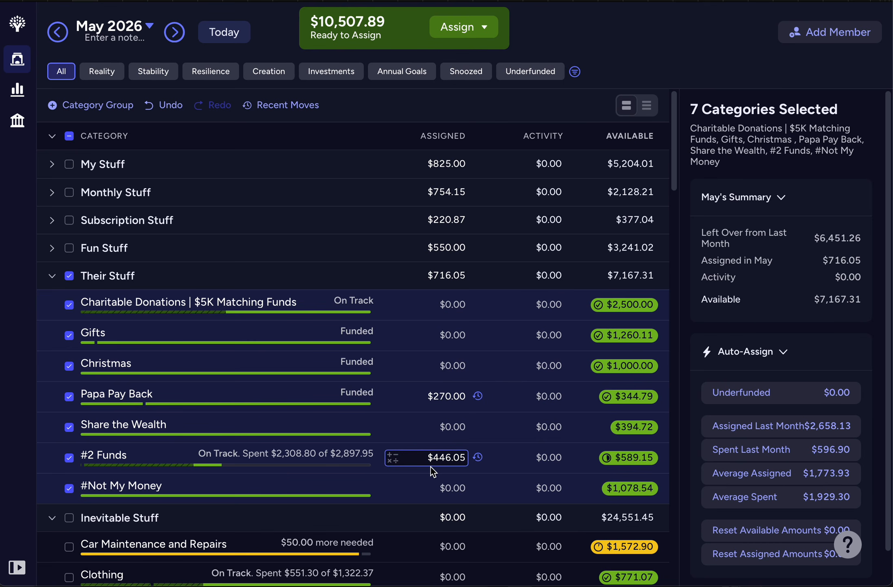
pyautogui.click(70, 277)
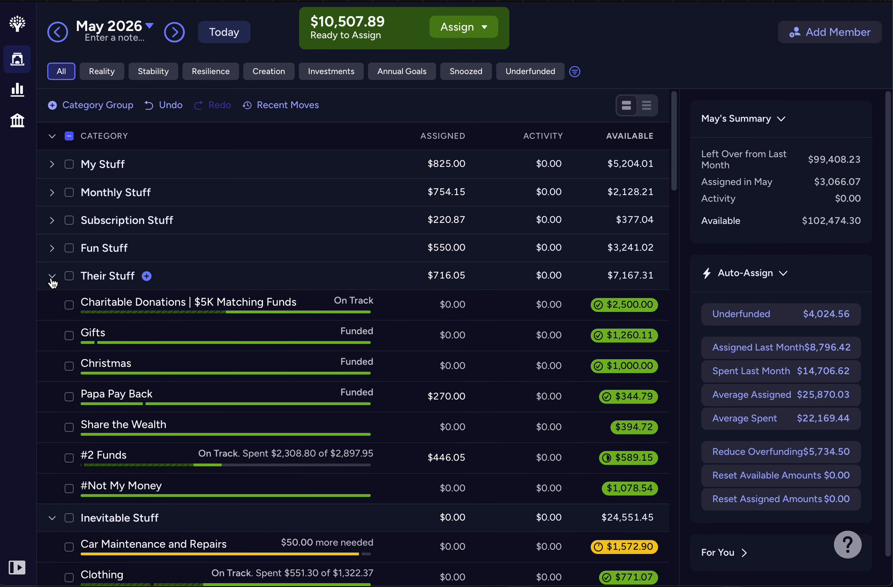
pyautogui.click(52, 279)
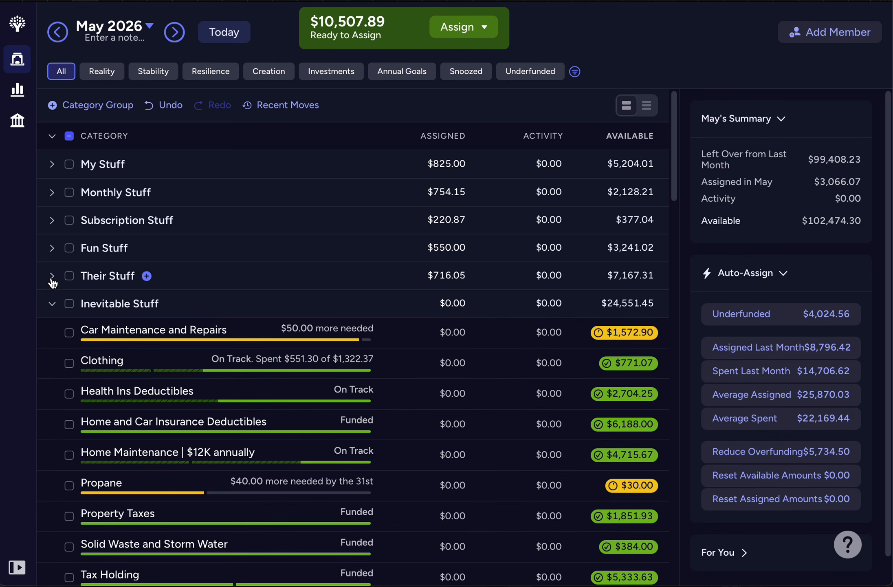
# Step: Auto-assign the $90.00 underfunded amount to the Inevitable Stuff group for May and clear its selection
pyautogui.click(69, 304)
pyautogui.scroll(-3, 207, 360)
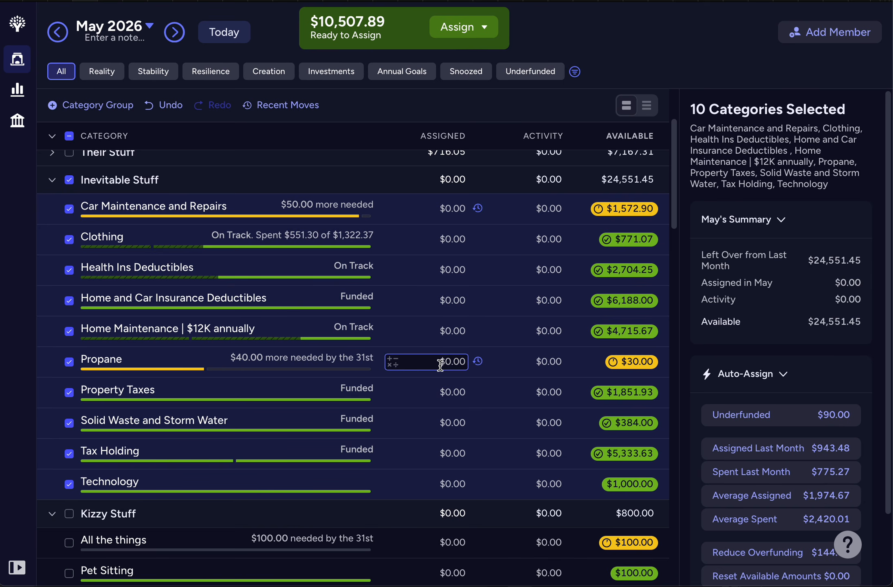
pyautogui.click(724, 418)
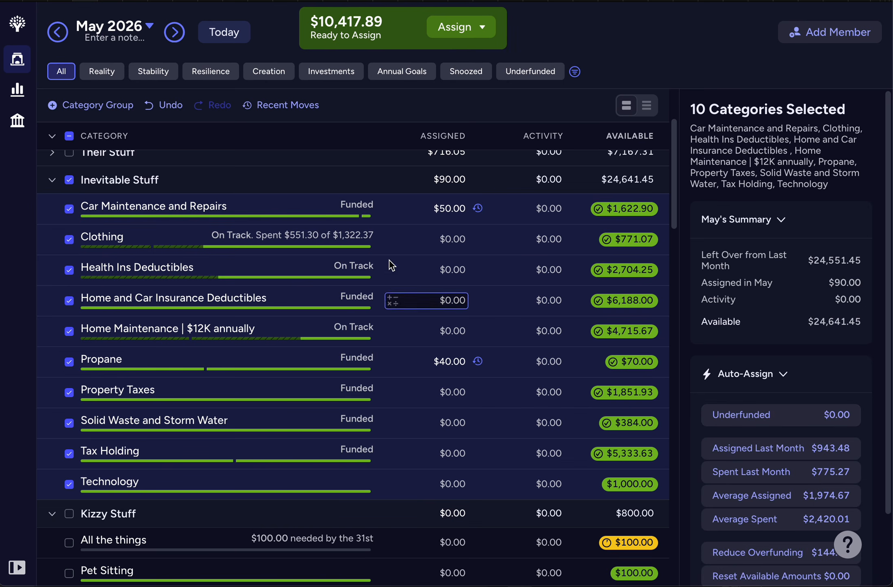
pyautogui.click(222, 241)
pyautogui.click(69, 181)
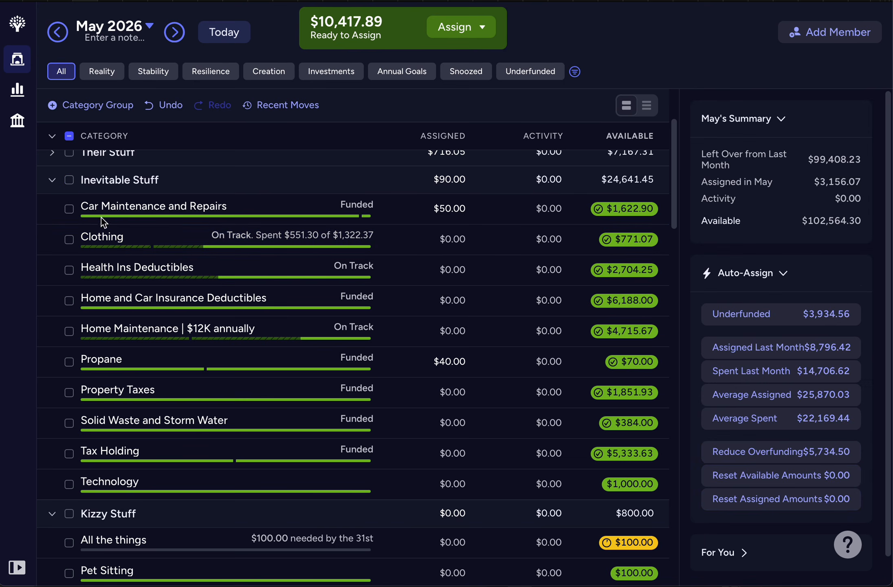
# Step: Examine the target details of the Clothing, Health Ins Deductibles, and Home and Car Insurance Deductibles categories
pyautogui.click(130, 242)
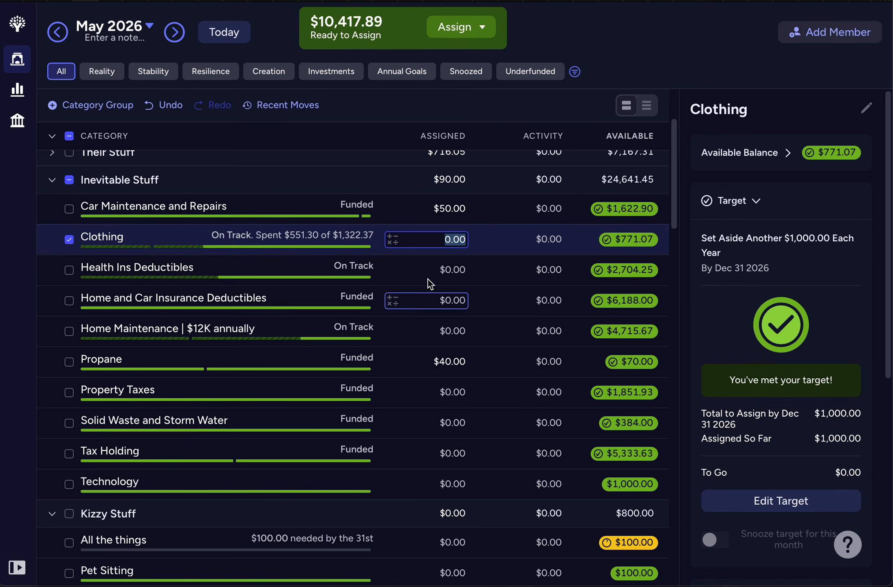
pyautogui.click(71, 241)
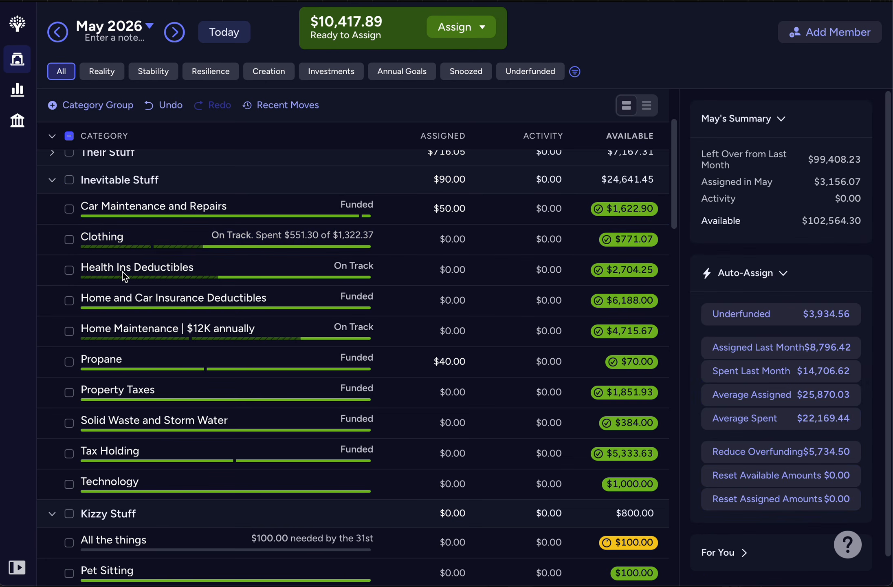
pyautogui.click(122, 271)
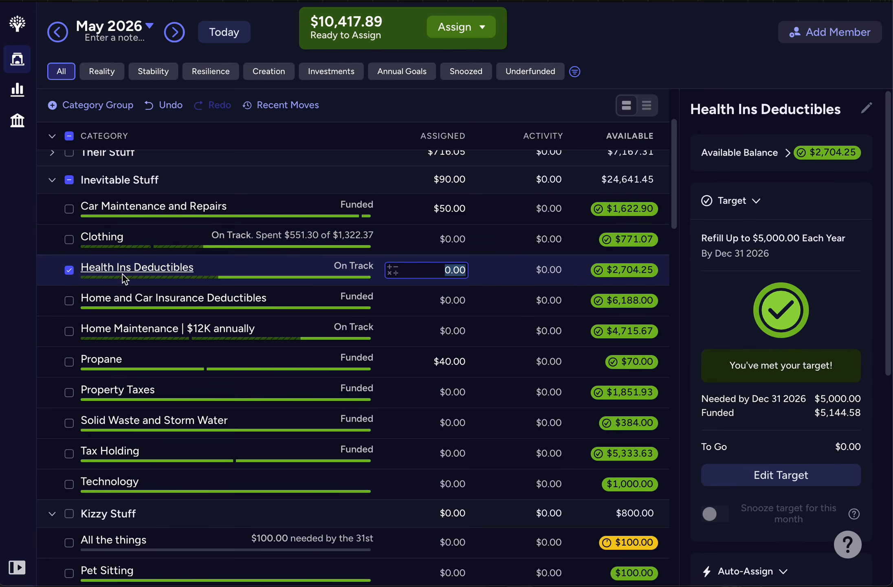
pyautogui.click(123, 302)
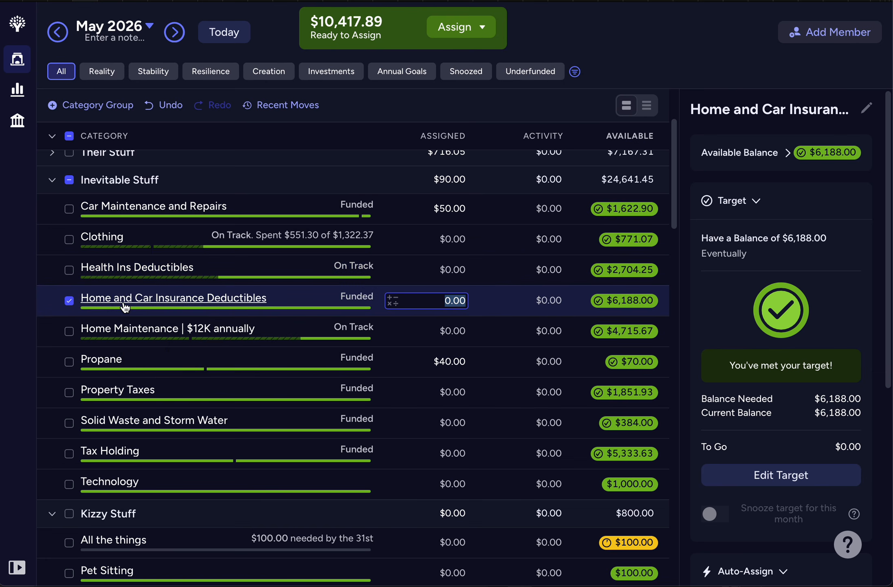
pyautogui.click(128, 275)
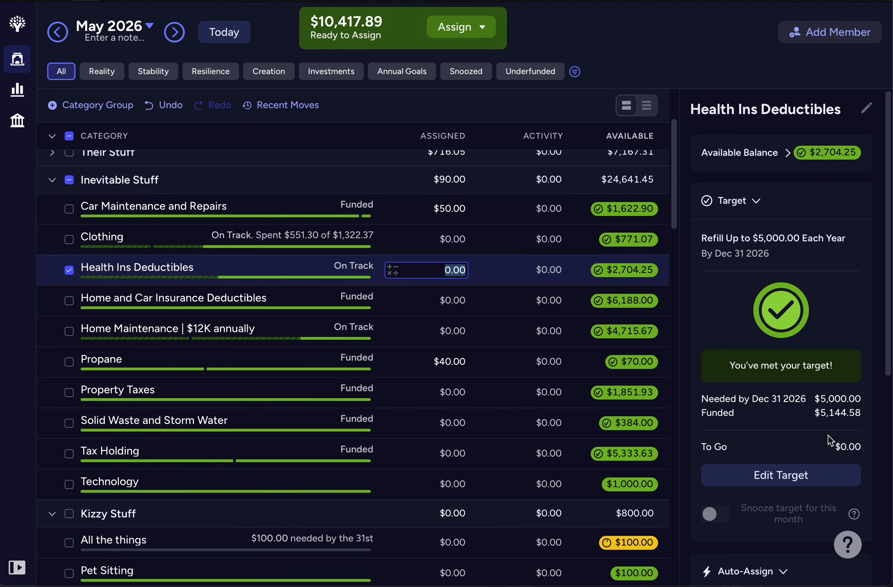
pyautogui.scroll(-5, 829, 435)
pyautogui.scroll(-2, 828, 435)
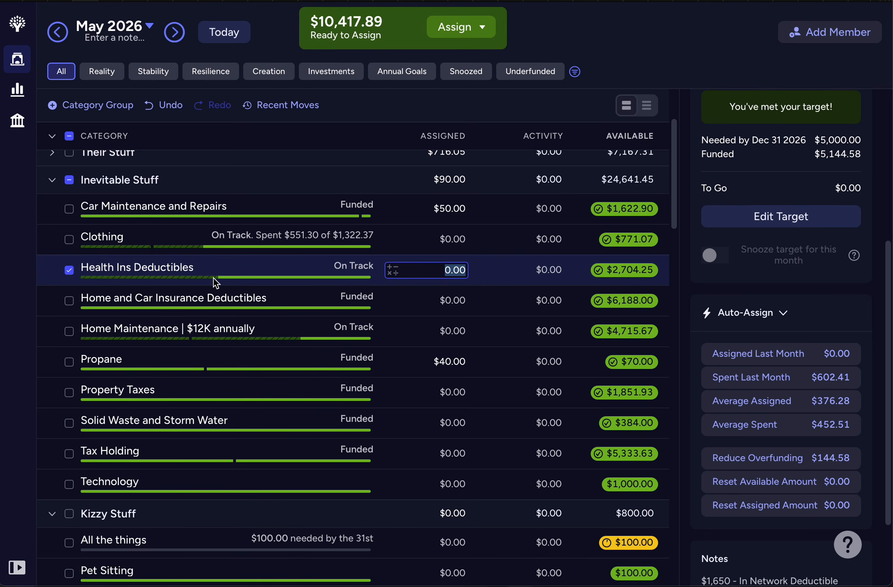
pyautogui.click(70, 272)
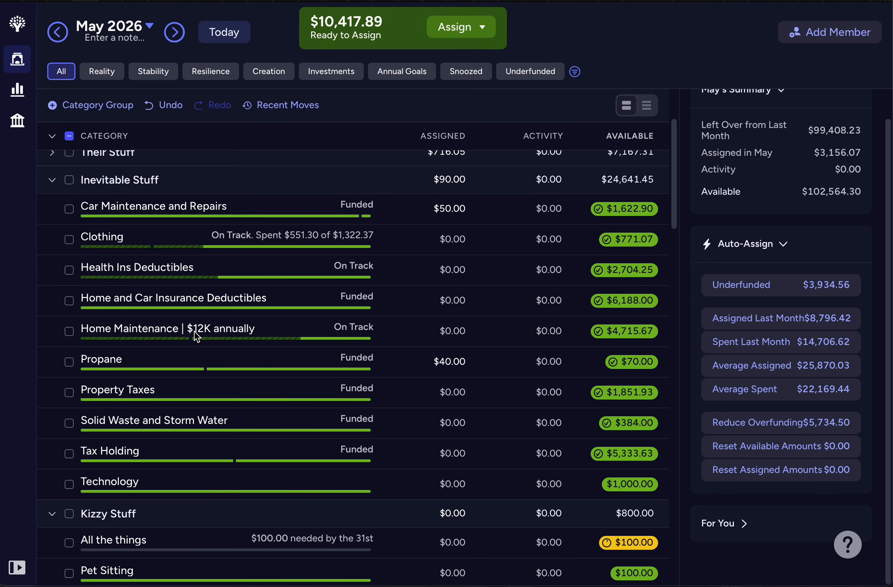
# Step: Examine the target details of the Home Maintenance, Property Taxes, Solid Waste and Storm Water, and Tax Holding categories
pyautogui.click(112, 334)
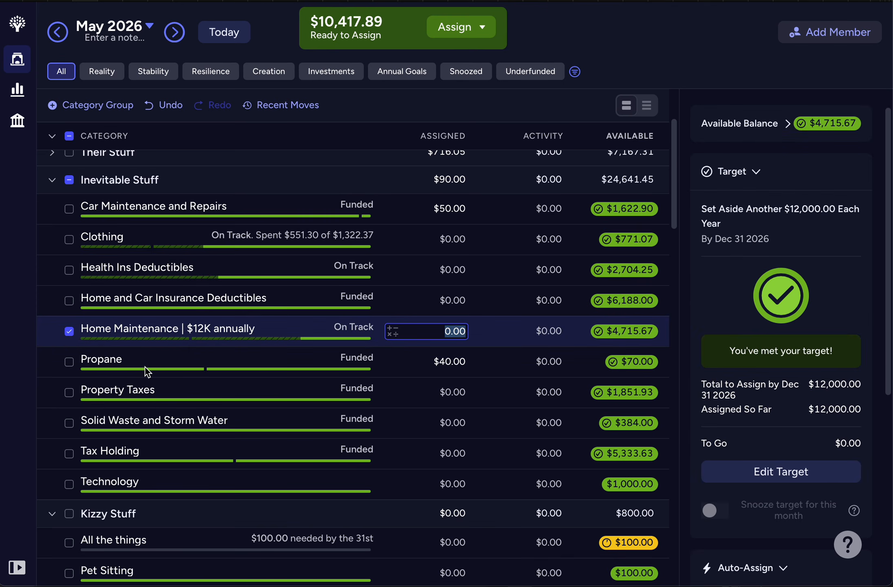
pyautogui.click(140, 392)
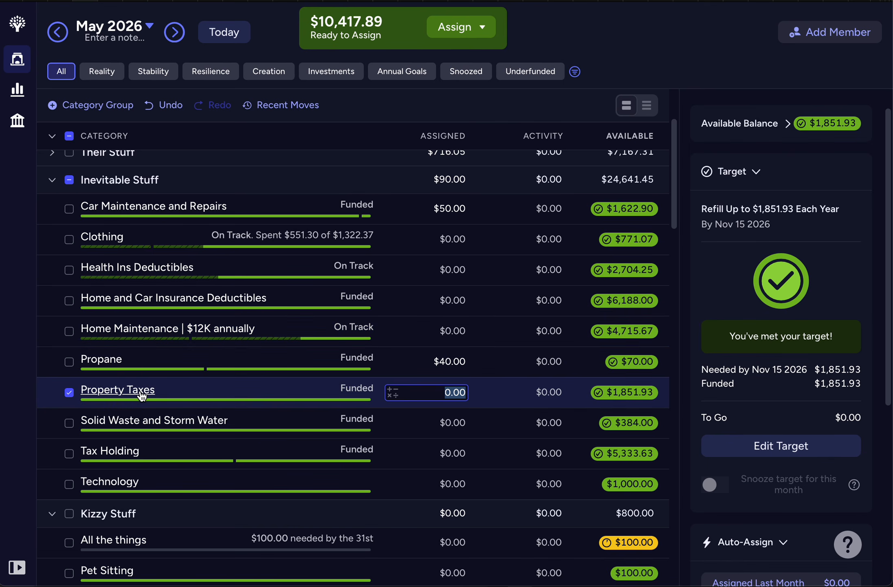
pyautogui.click(70, 392)
pyautogui.click(199, 434)
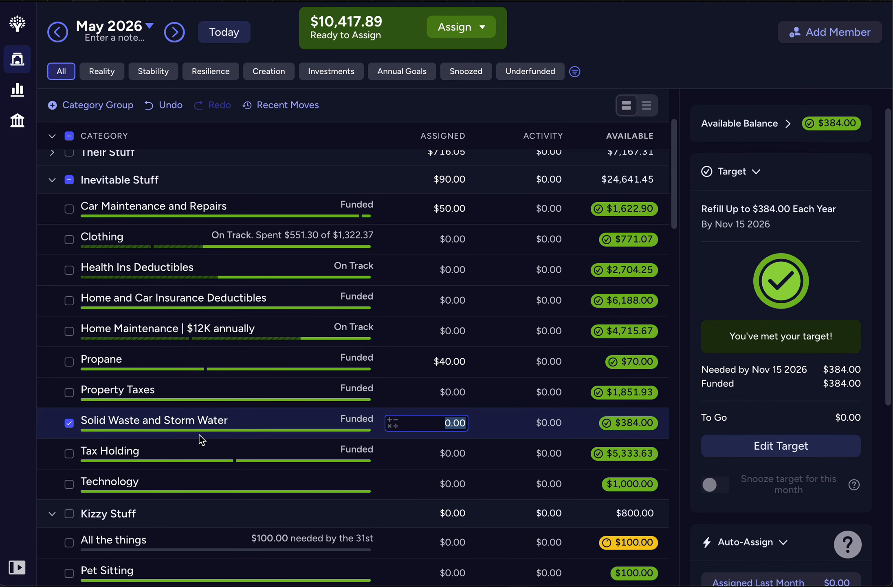
pyautogui.click(159, 455)
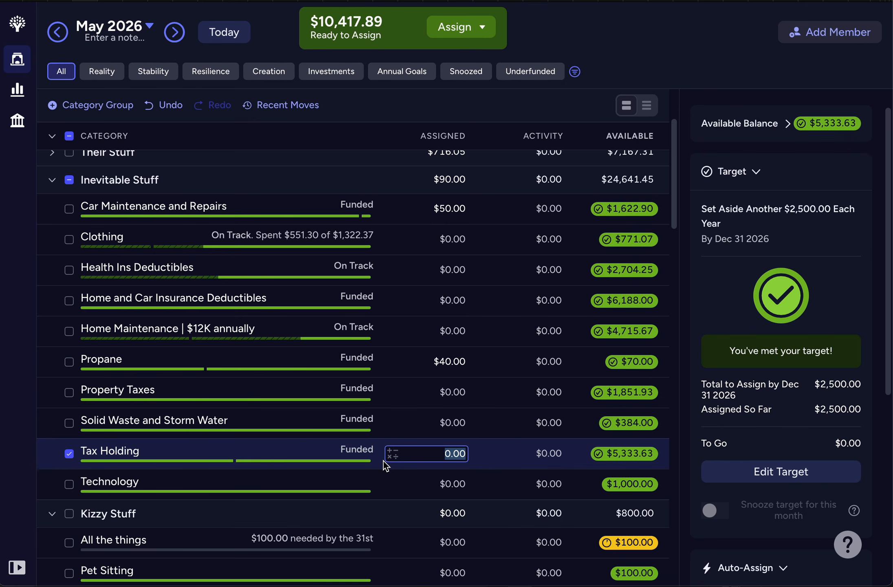
pyautogui.scroll(-3, 383, 460)
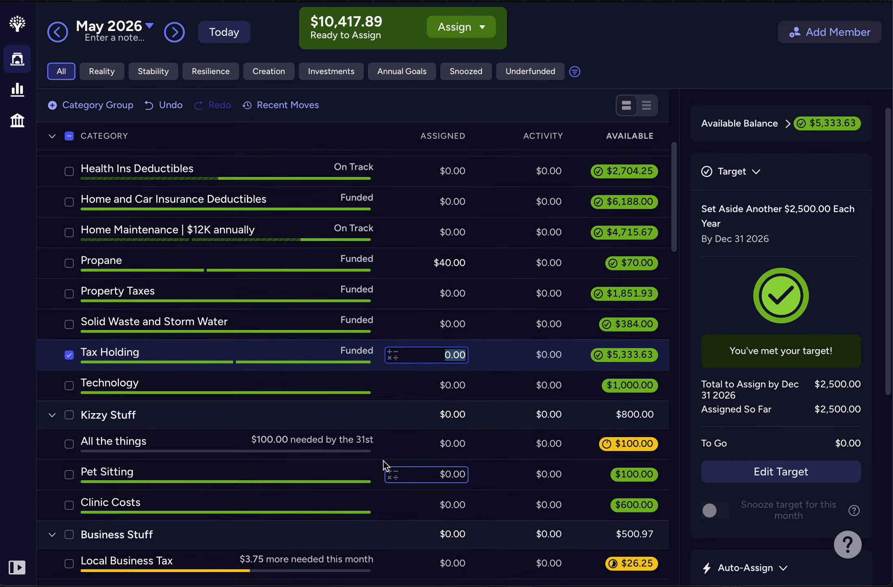
pyautogui.scroll(-1, 383, 460)
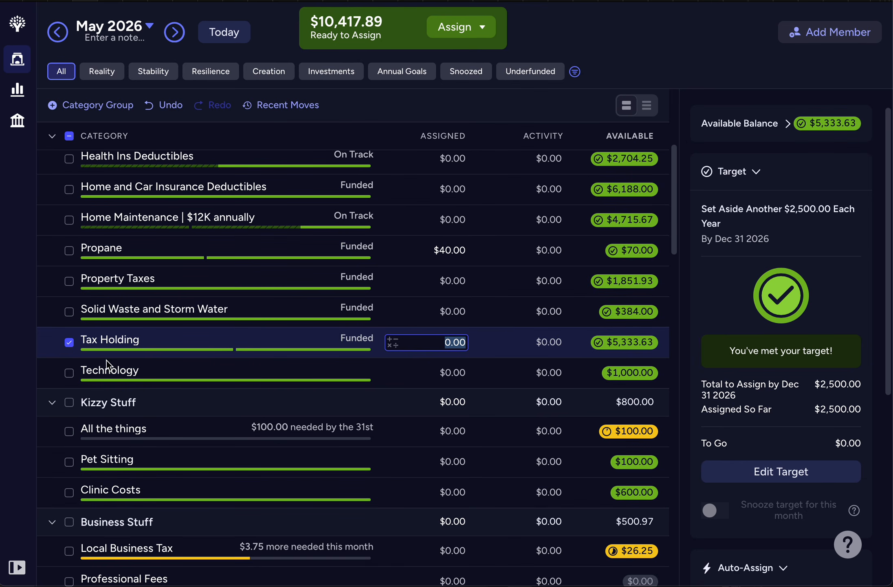
pyautogui.click(69, 343)
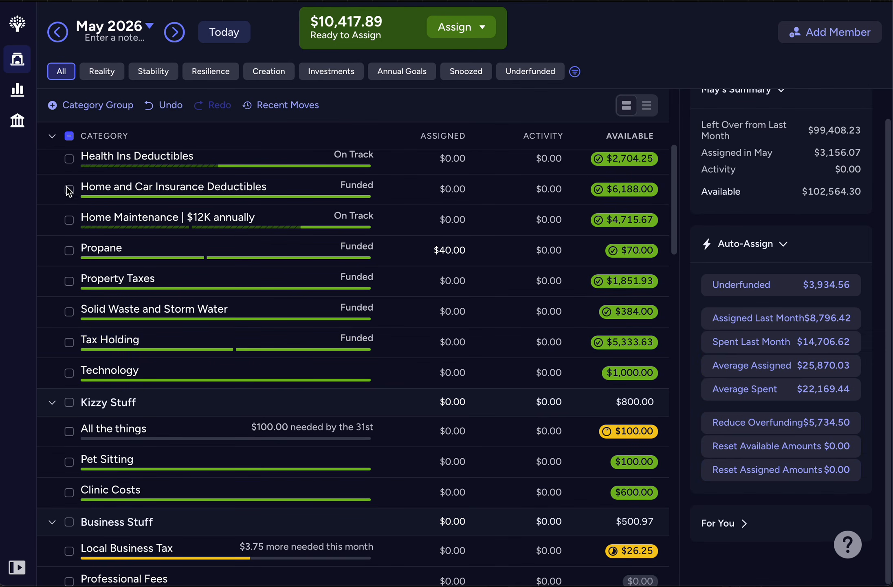
# Step: Collapse all category groups in the May budget and expand them again
pyautogui.click(52, 136)
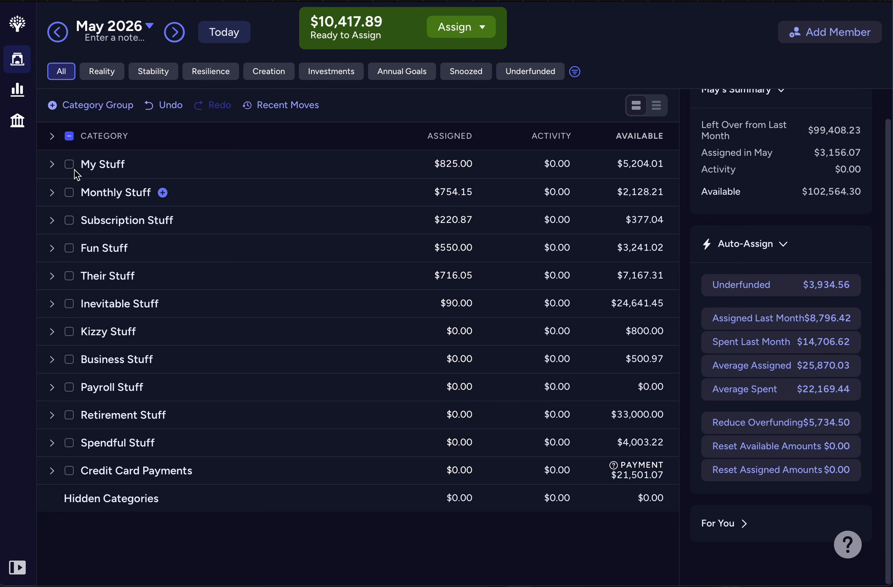
pyautogui.click(52, 137)
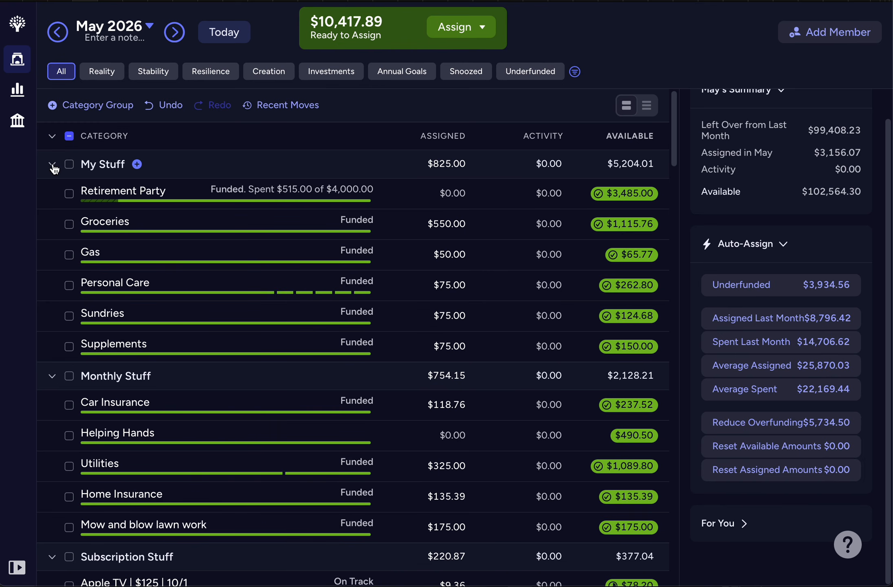
# Step: Collapse the My, Monthly, Subscription, Fun, Their, and Inevitable Stuff groups in the May budget
pyautogui.click(52, 163)
pyautogui.click(52, 193)
pyautogui.click(52, 219)
pyautogui.click(52, 247)
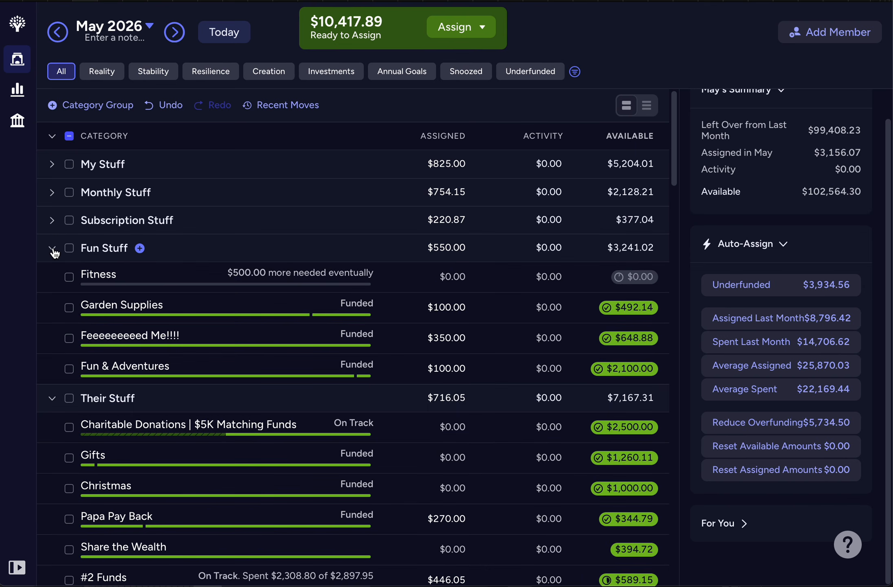
pyautogui.click(52, 276)
pyautogui.click(52, 303)
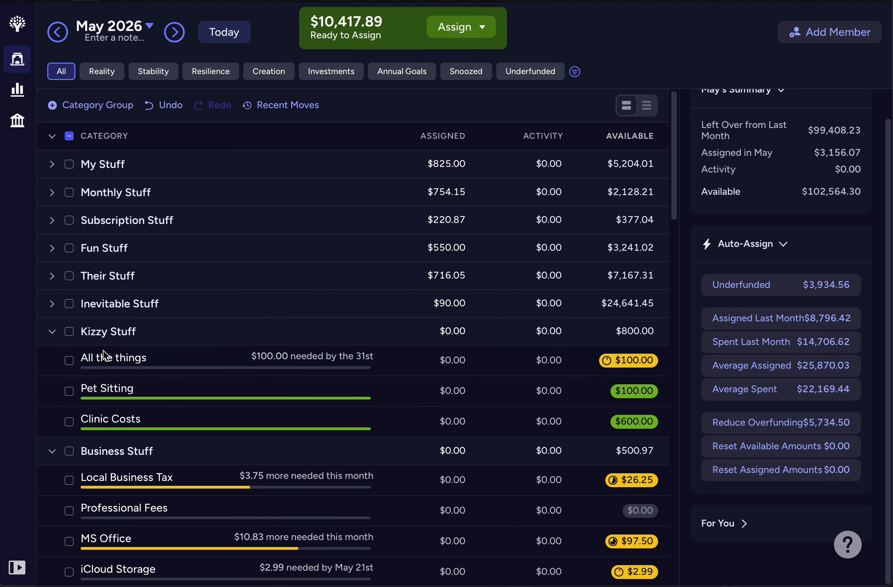
# Step: Auto-assign the $100.00 underfunded amount to the Kizzy Stuff group for May and collapse the group
pyautogui.click(69, 331)
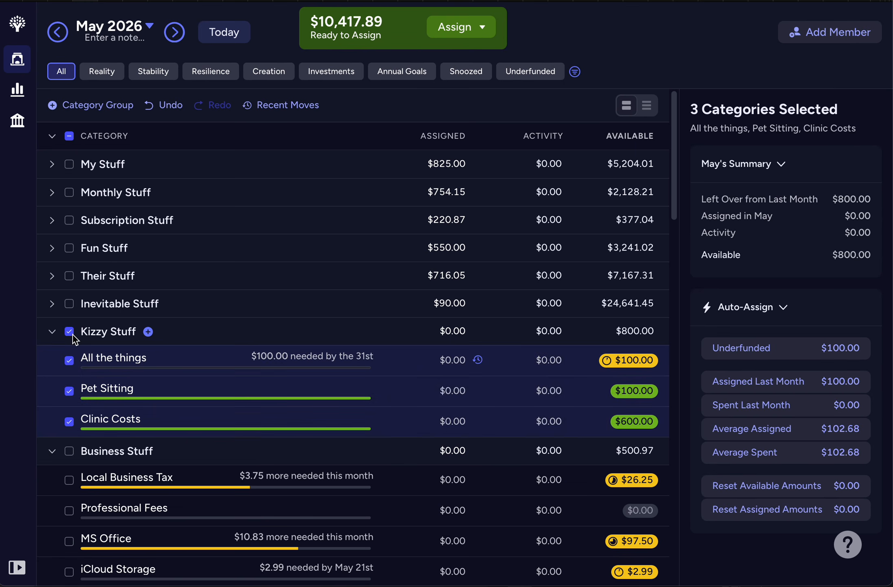
pyautogui.click(737, 353)
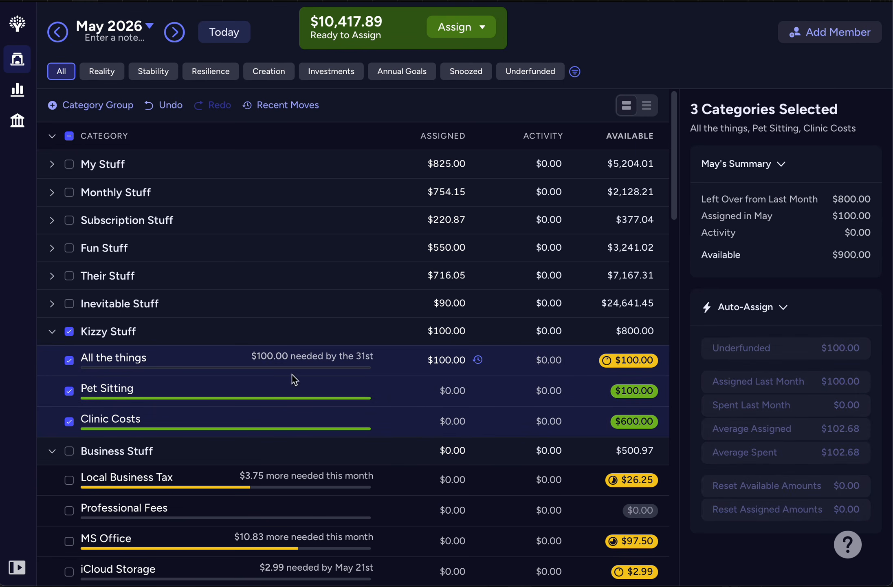
pyautogui.click(51, 332)
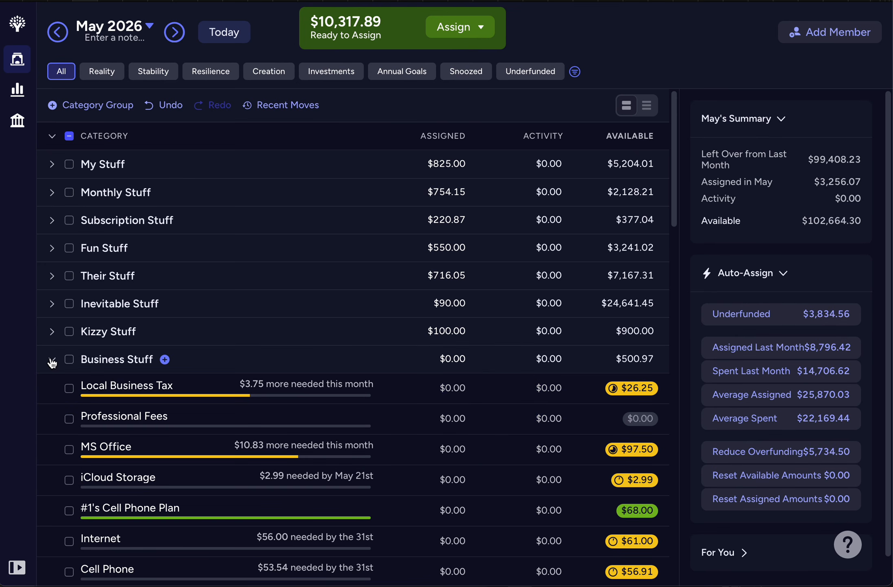
# Step: Auto-assign the $146.10 underfunded amount to the Business Stuff group for May, clear its selection, and collapse it
pyautogui.scroll(-5, 84, 346)
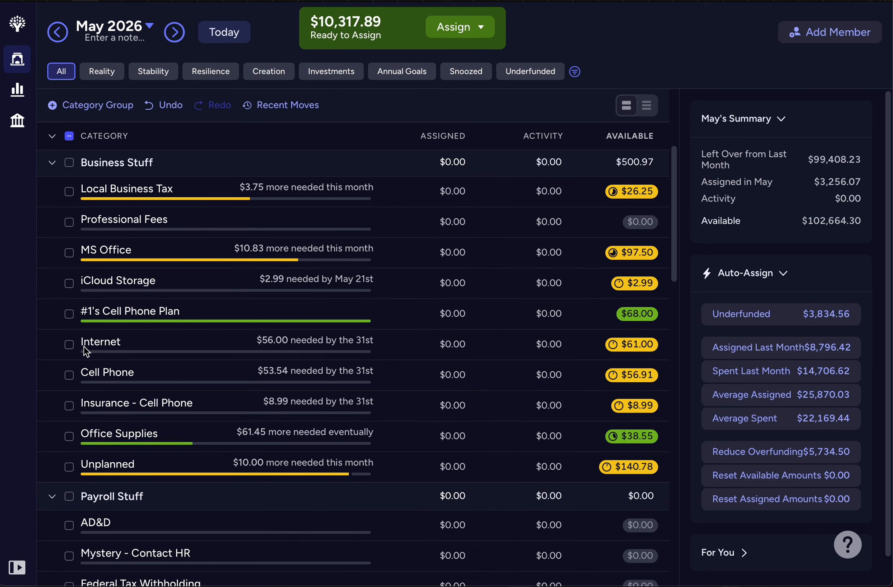
pyautogui.click(70, 163)
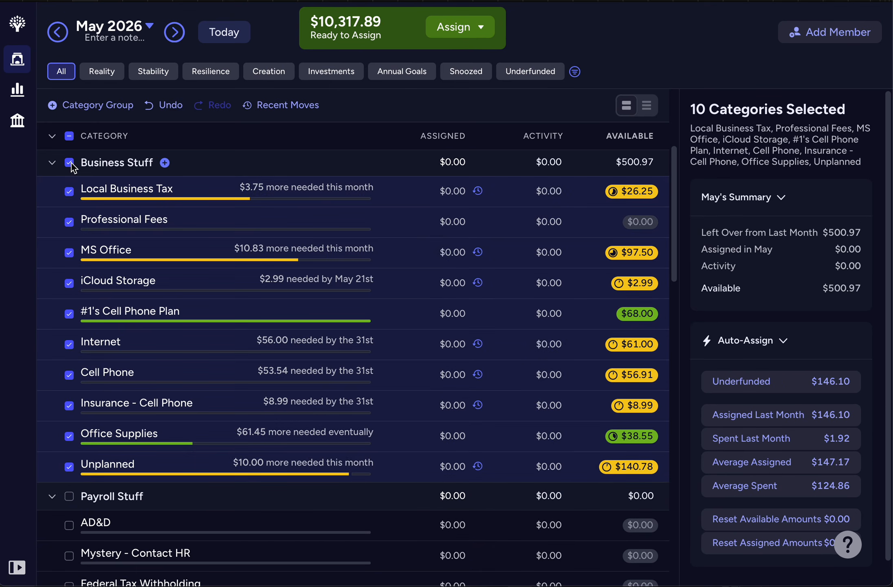
pyautogui.click(798, 390)
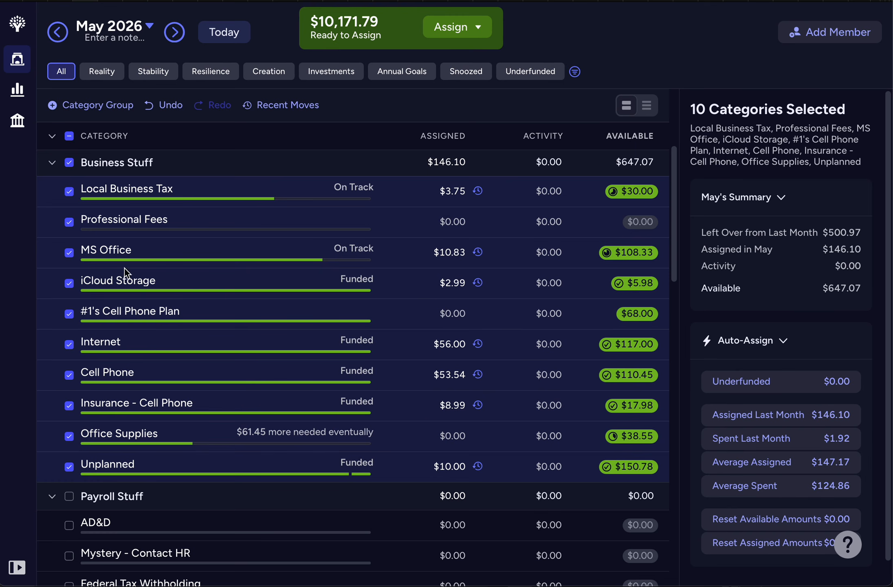
pyautogui.click(68, 164)
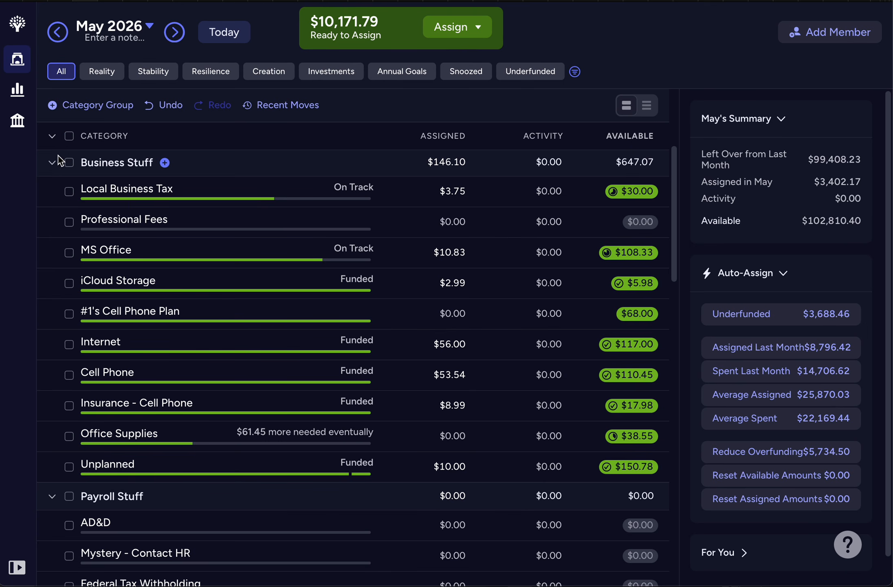
pyautogui.click(52, 163)
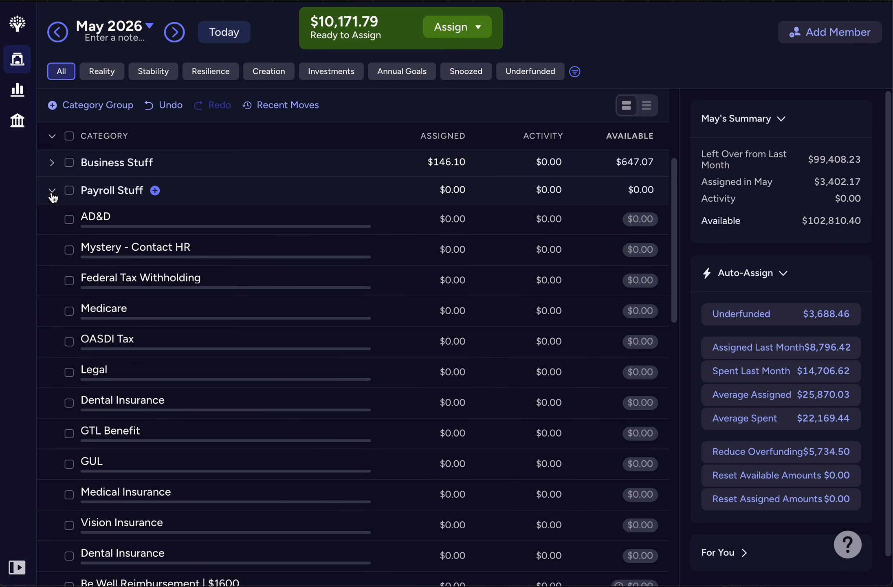
# Step: Examine the Payroll Stuff categories and the Dental Insurance details, and collapse all category groups
pyautogui.scroll(-2, 52, 195)
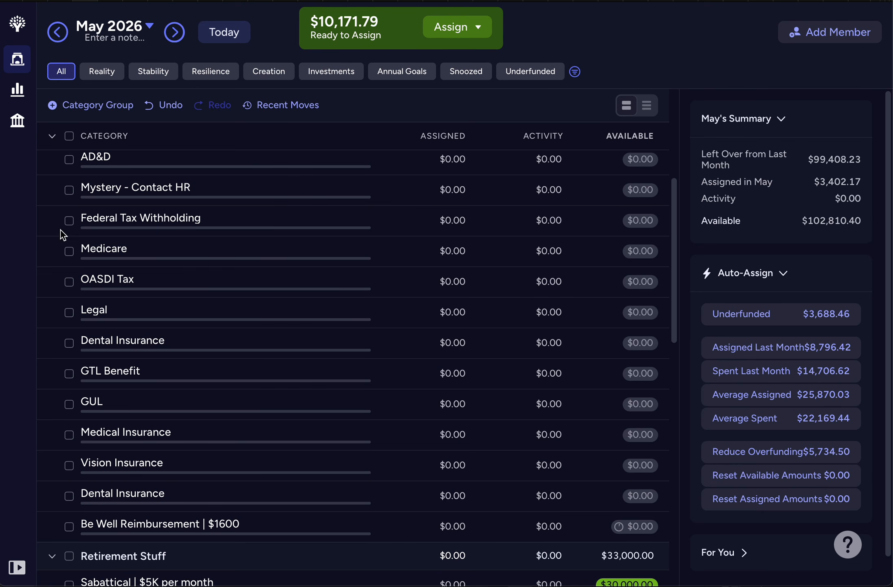
pyautogui.click(97, 341)
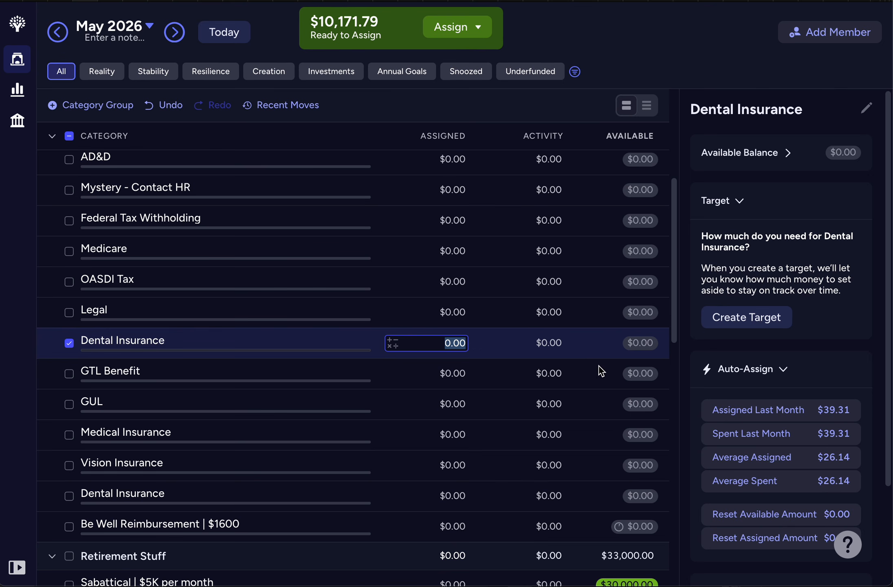
pyautogui.click(52, 137)
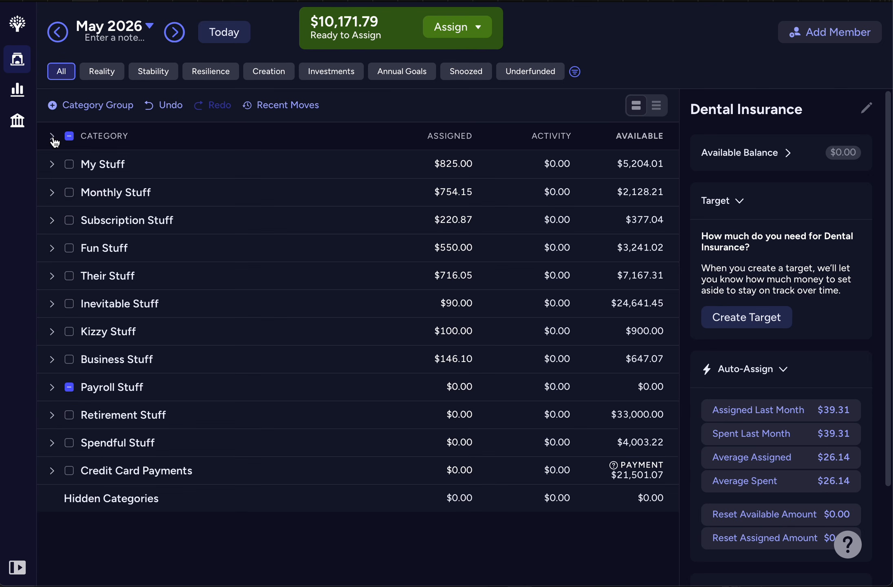
# Step: Expand the Retirement Stuff group and compare its category targets in May and April 2026
pyautogui.click(52, 415)
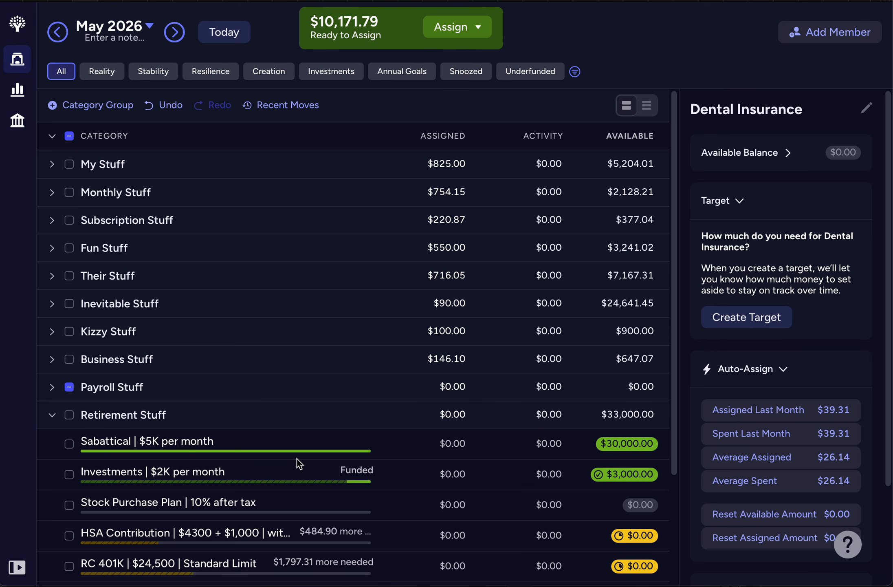
pyautogui.scroll(-5, 297, 458)
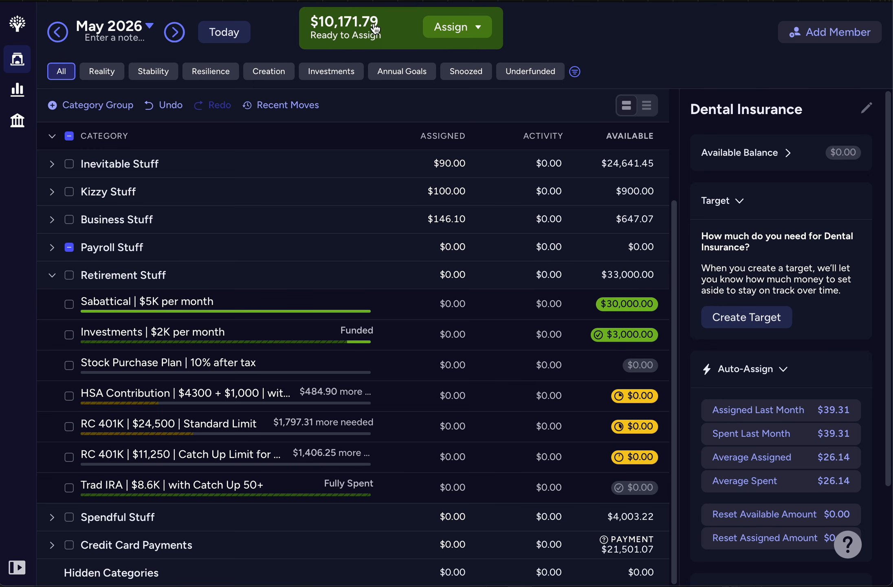
pyautogui.click(230, 40)
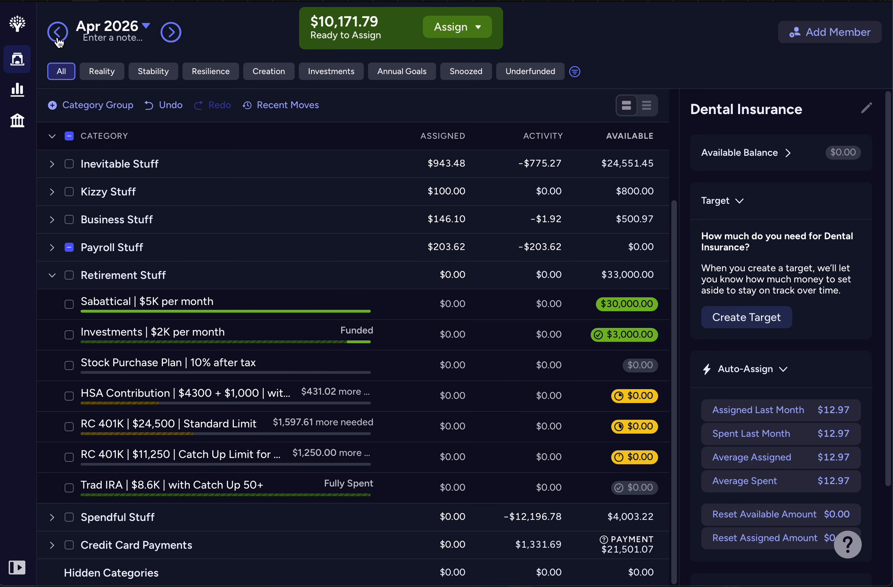
# Step: Select all categories in June 2026 and examine the month's summary and auto-assign amounts
pyautogui.click(175, 35)
pyautogui.click(174, 34)
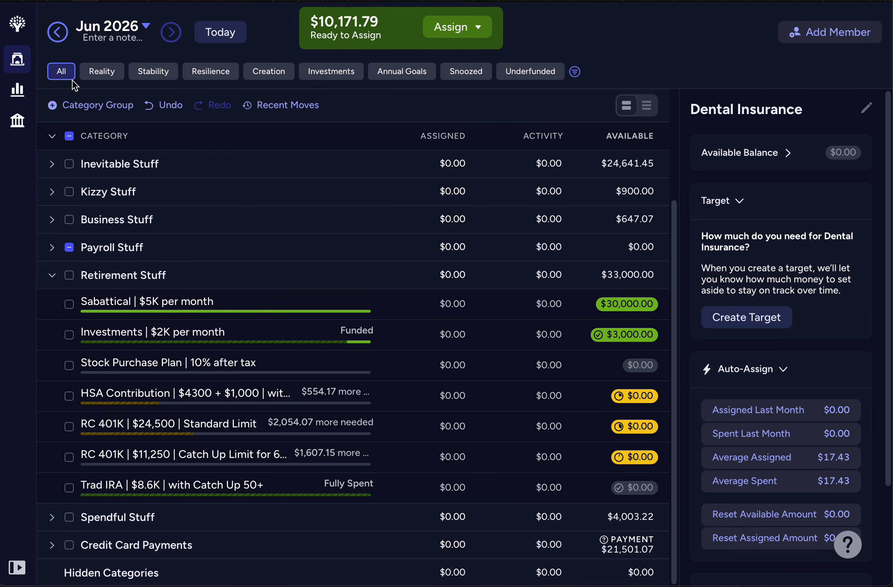
pyautogui.click(69, 136)
pyautogui.click(69, 136)
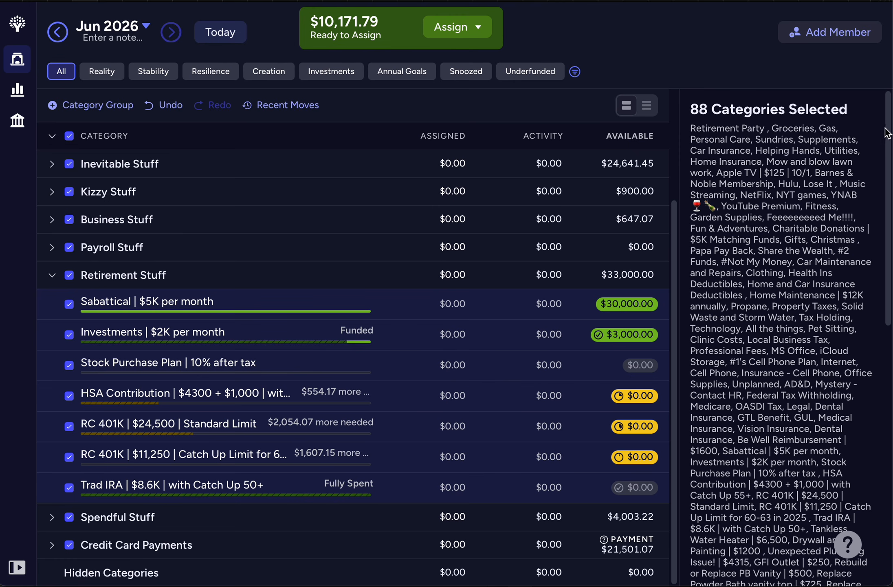
pyautogui.scroll(-5, 891, 120)
pyautogui.scroll(-10, 780, 326)
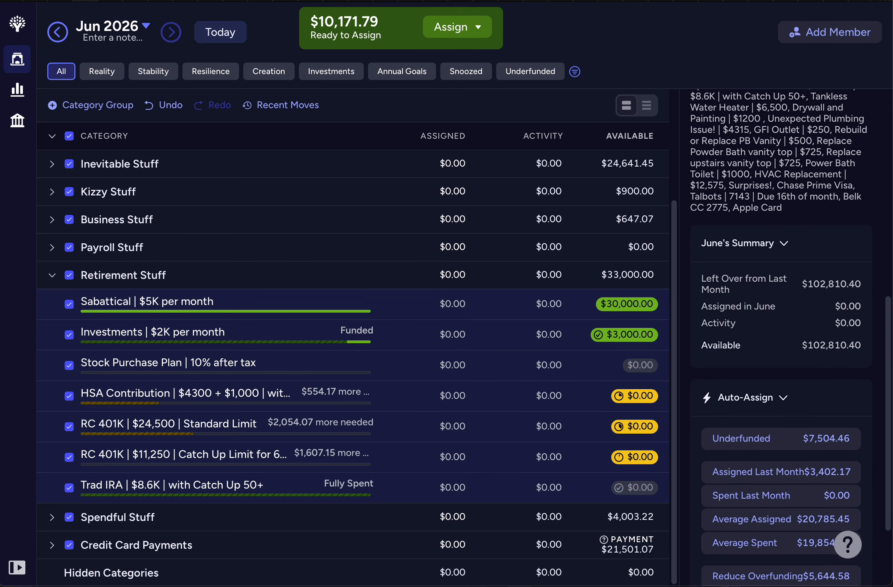
pyautogui.scroll(-1, 781, 325)
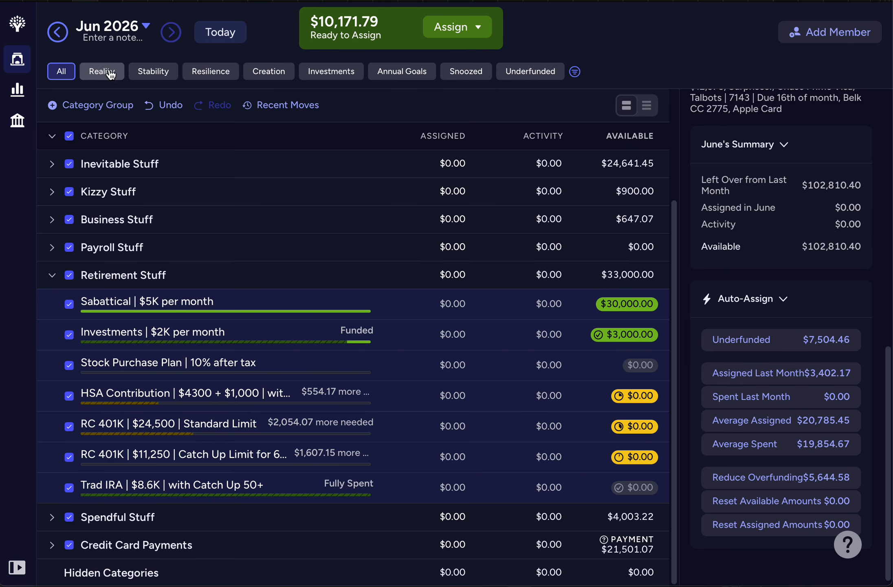
# Step: Filter the May 2026 budget to underfunded categories, compare them with April 2026, and collapse the remaining group
pyautogui.click(60, 36)
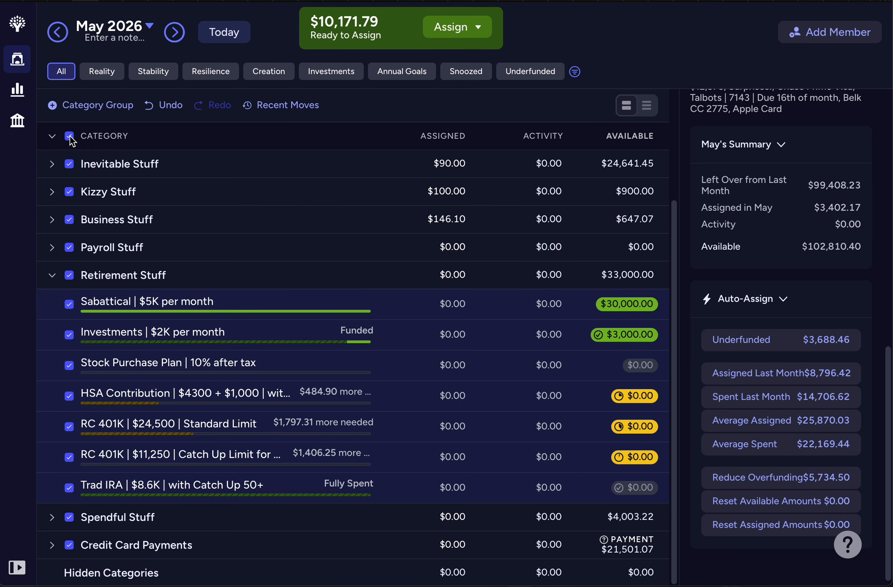
pyautogui.click(529, 72)
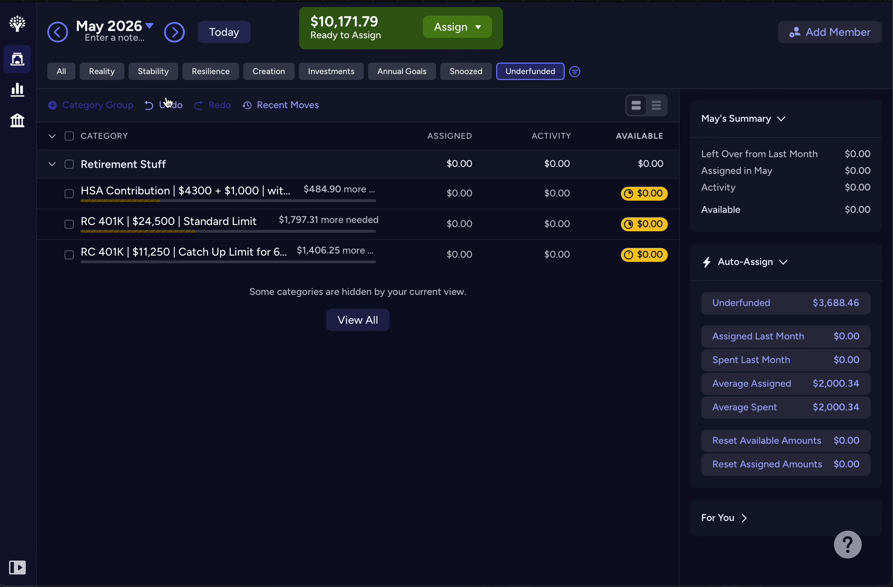
pyautogui.click(222, 39)
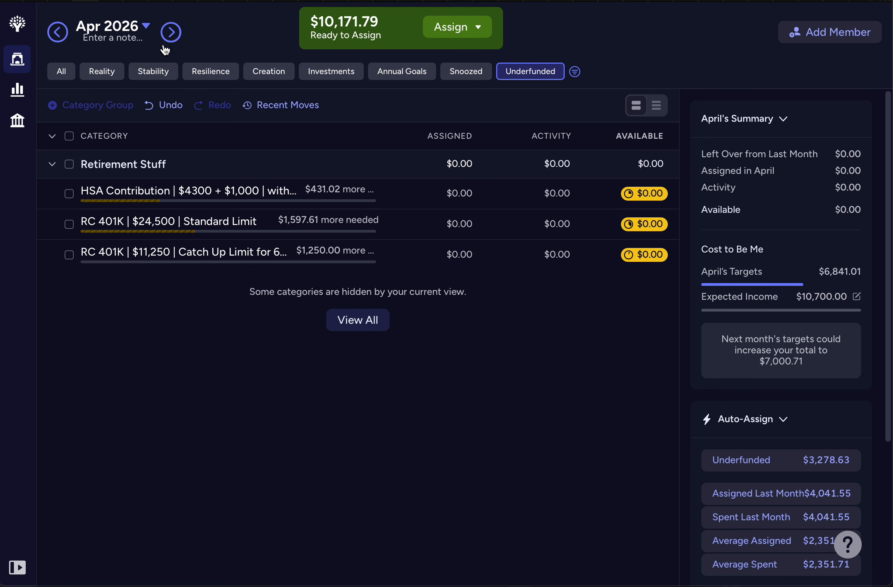
pyautogui.click(54, 139)
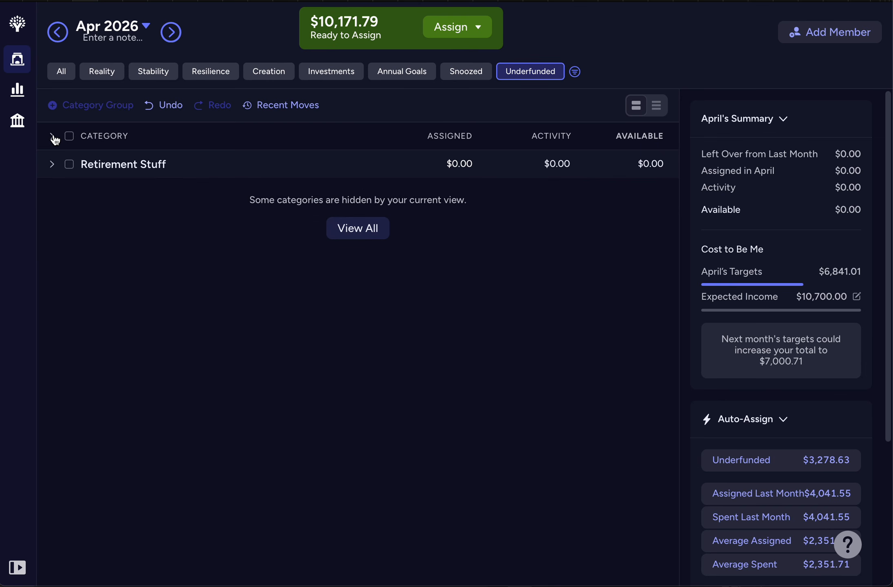
# Step: Show all April 2026 categories and assign $5,000 to the Sabattical category in Retirement Stuff
pyautogui.click(60, 74)
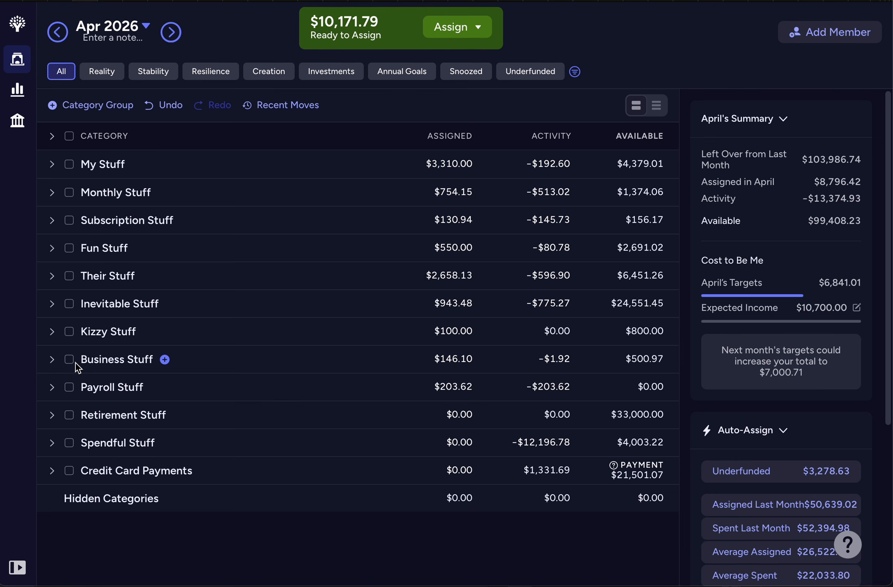
pyautogui.click(53, 415)
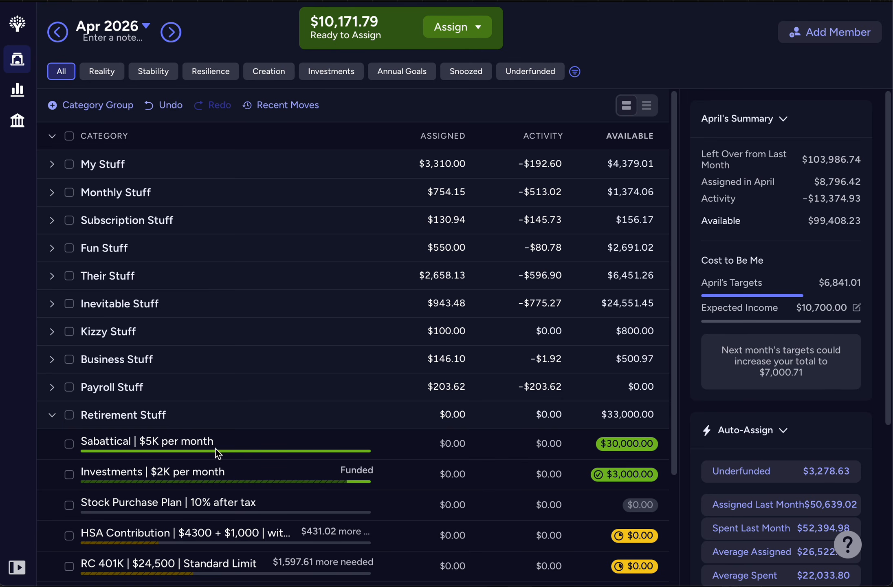
pyautogui.click(407, 443)
pyautogui.click(408, 443)
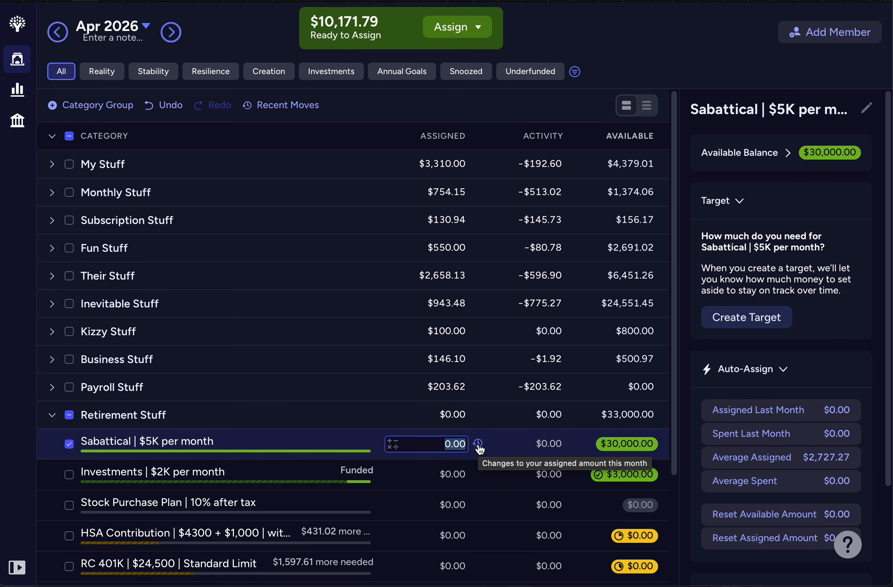
pyautogui.write('5000')
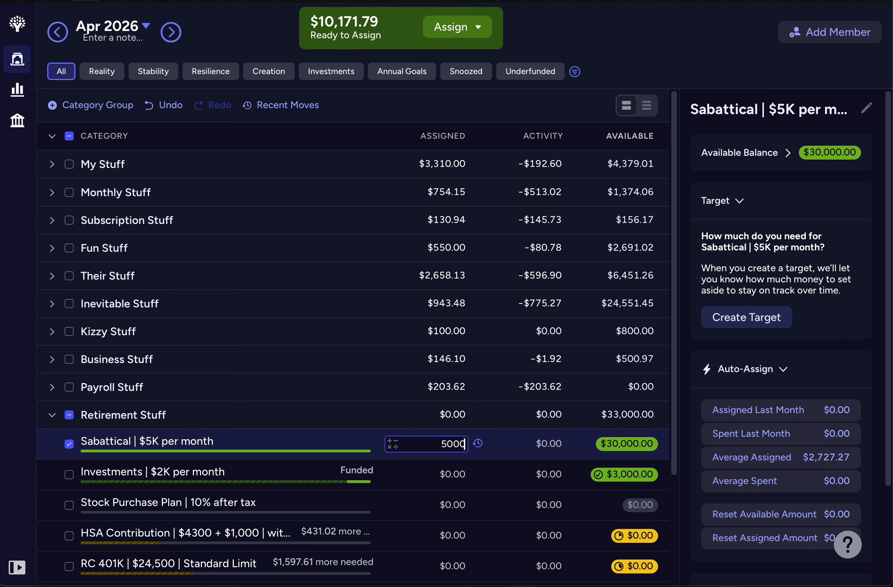
pyautogui.press('Return')
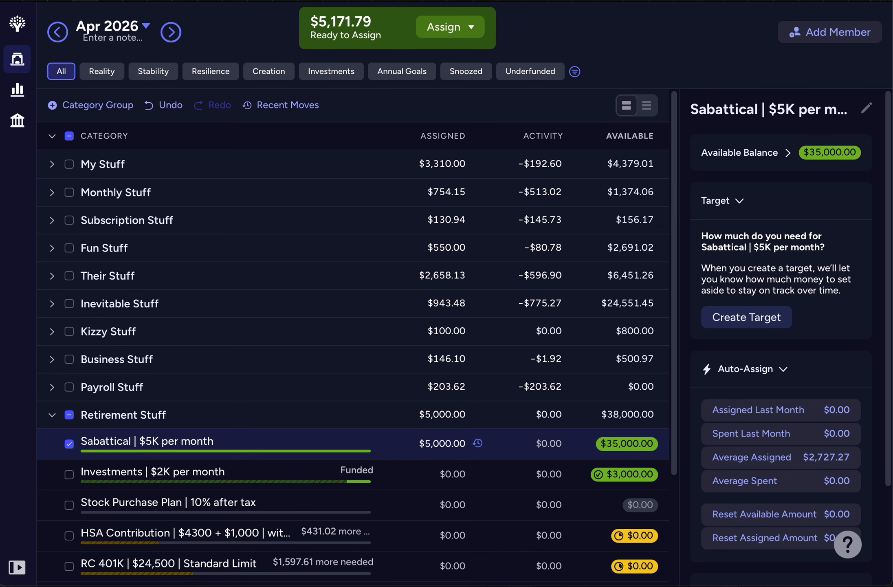
# Step: Add another $5,000 to the Sabattical category's April assignment, clear its selection, and collapse Retirement Stuff
pyautogui.click(444, 443)
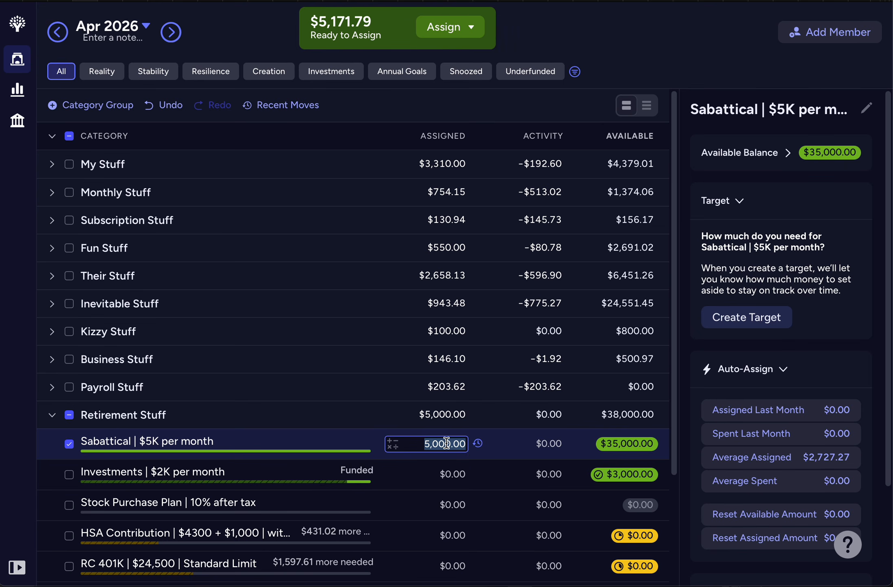
pyautogui.write('+5000')
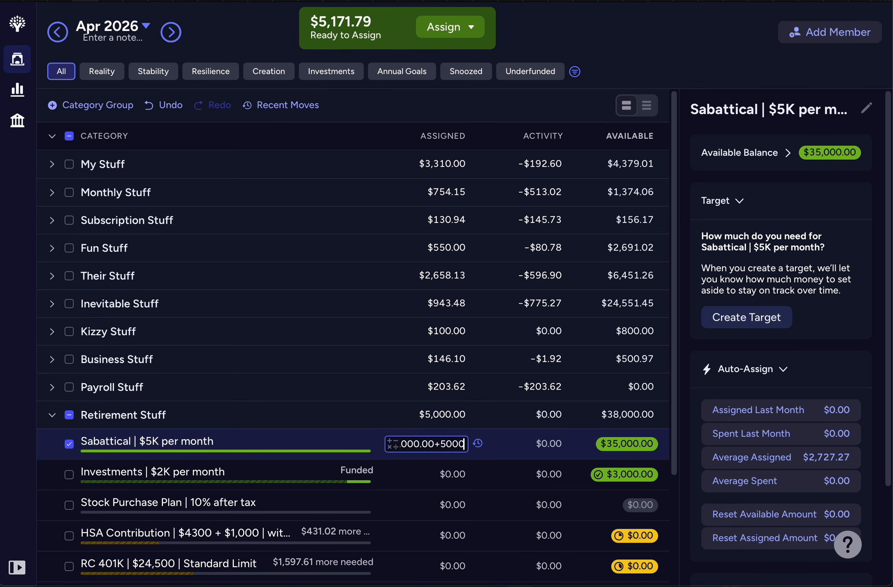
pyautogui.press('Return')
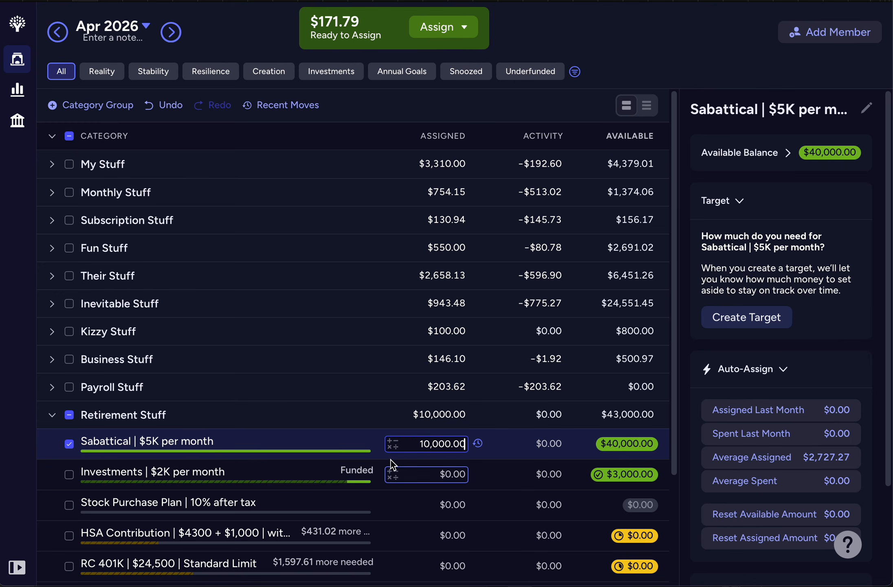
pyautogui.click(72, 419)
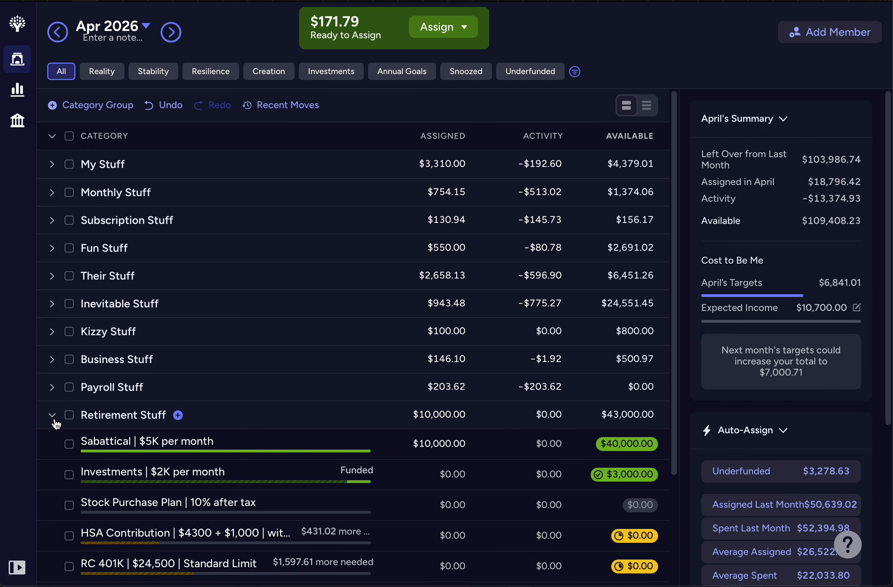
pyautogui.click(52, 414)
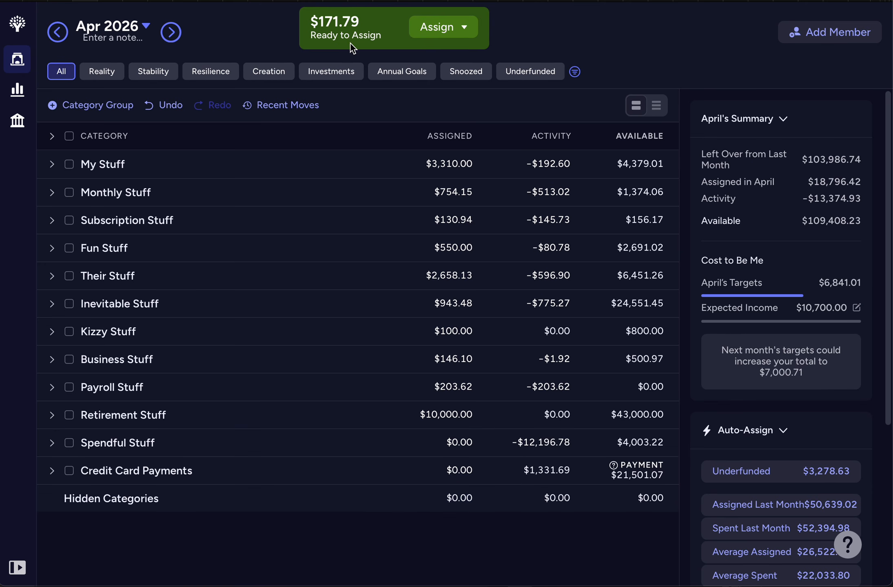
# Step: Add the remaining $171.79 to the April assignment of Share the Wealth in Their Stuff, clear its selection, and collapse all groups
pyautogui.click(52, 277)
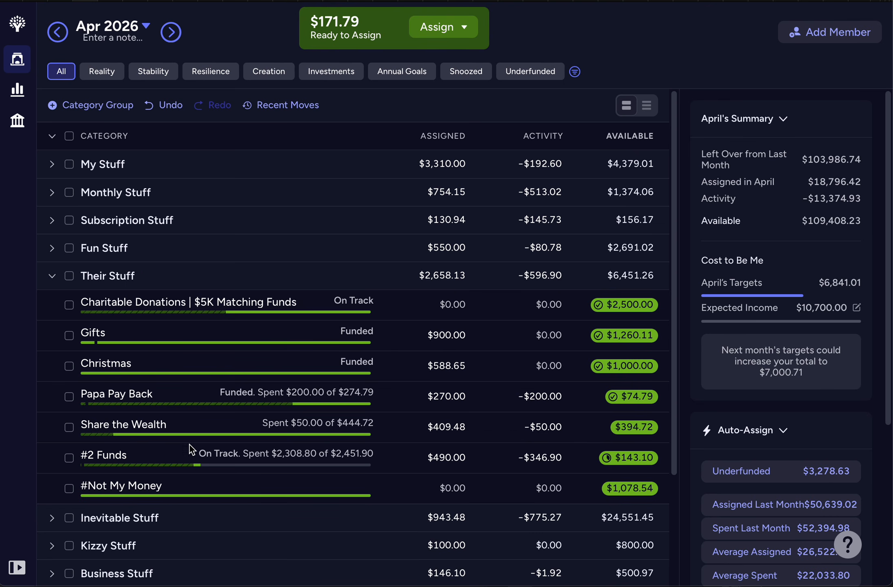
pyautogui.click(409, 428)
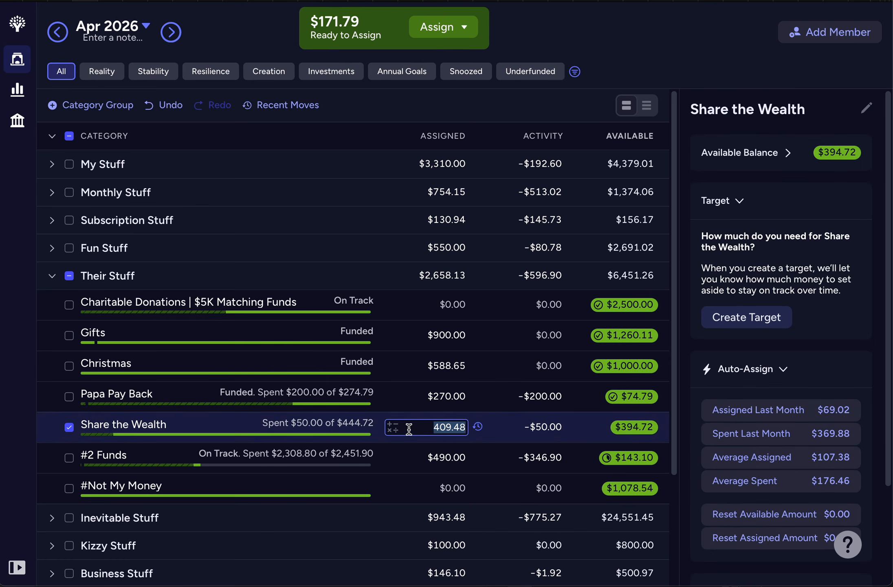
pyautogui.write('+171.79')
pyautogui.press('Return')
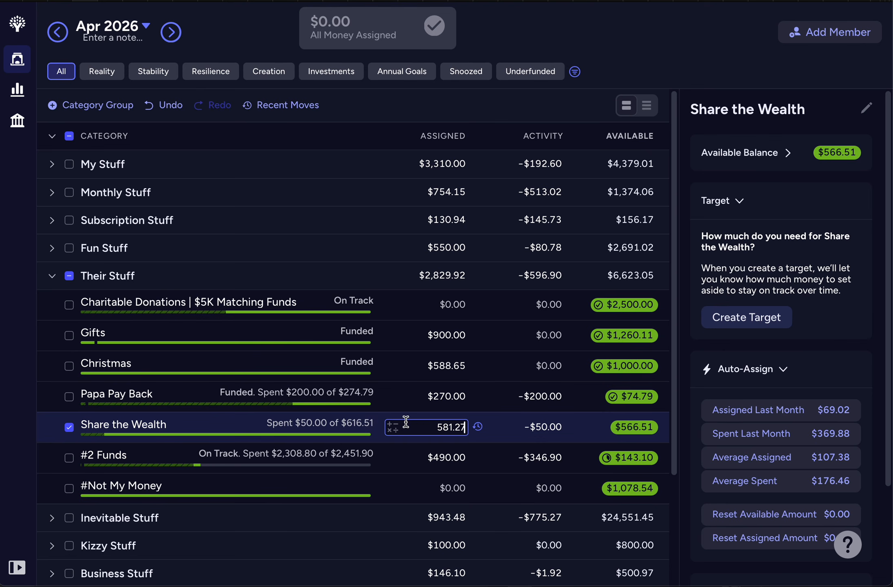
pyautogui.click(51, 136)
pyautogui.click(70, 137)
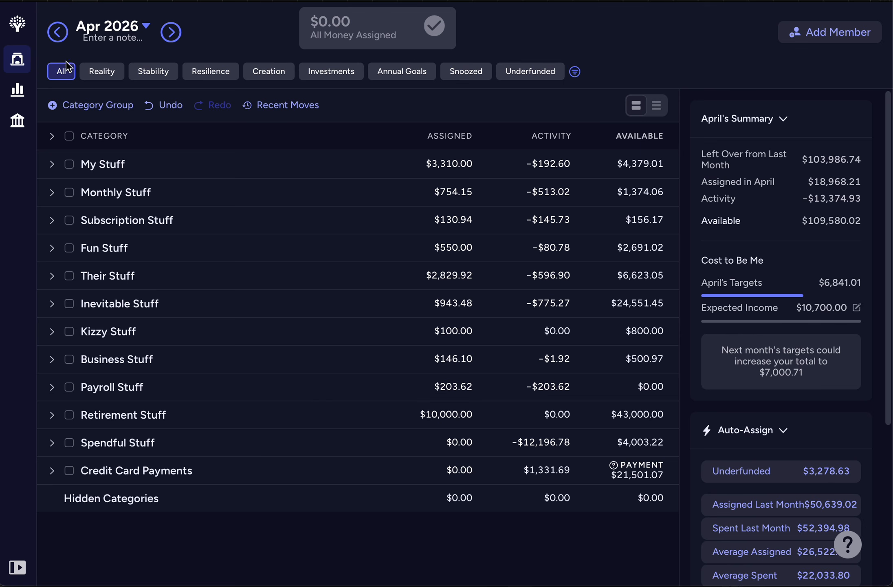
pyautogui.click(52, 137)
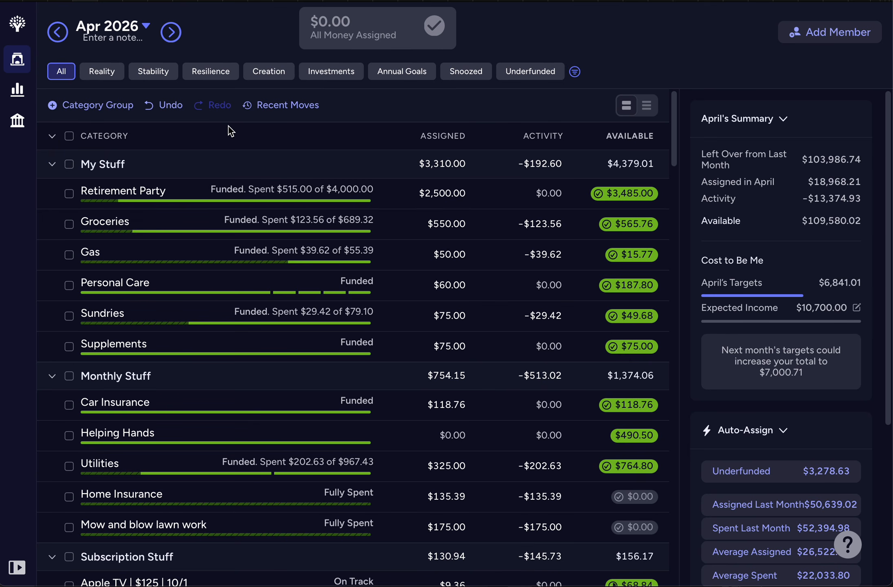
pyautogui.click(53, 138)
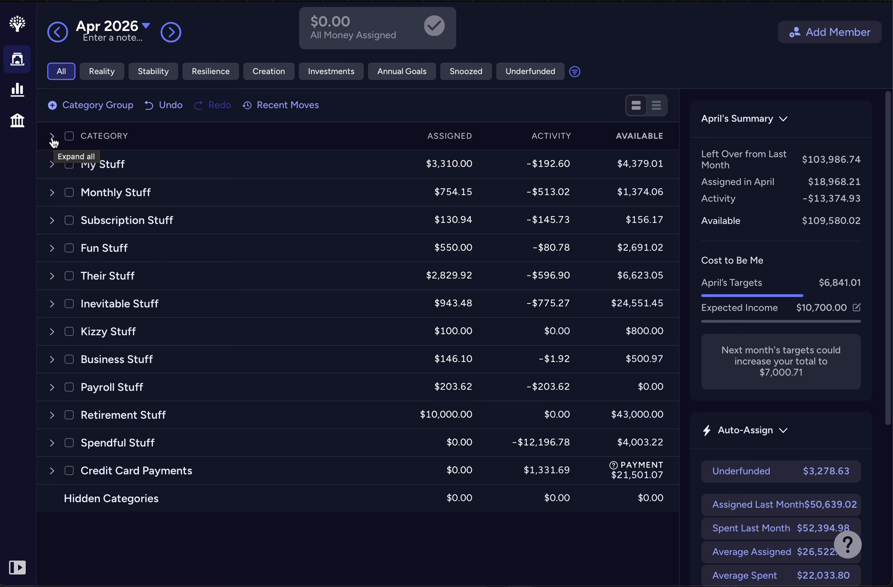
pyautogui.click(52, 138)
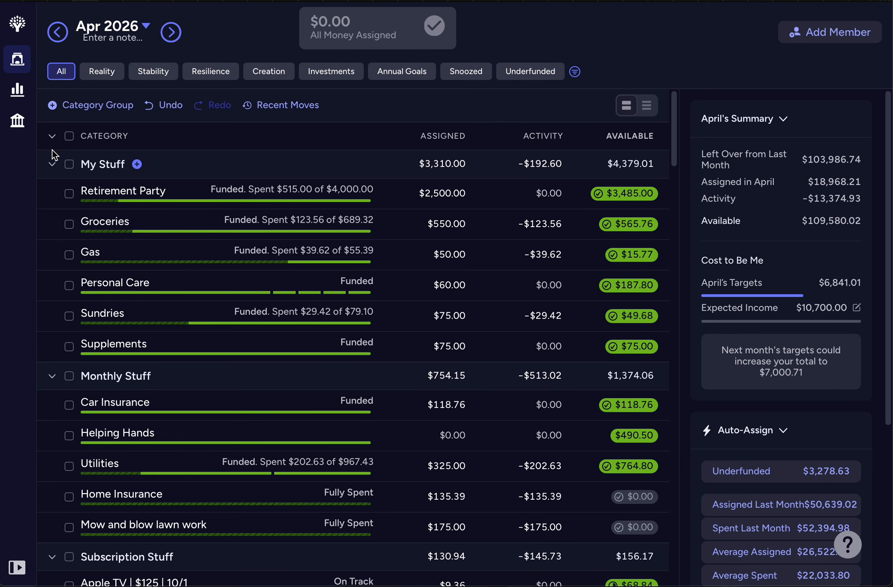
pyautogui.click(53, 140)
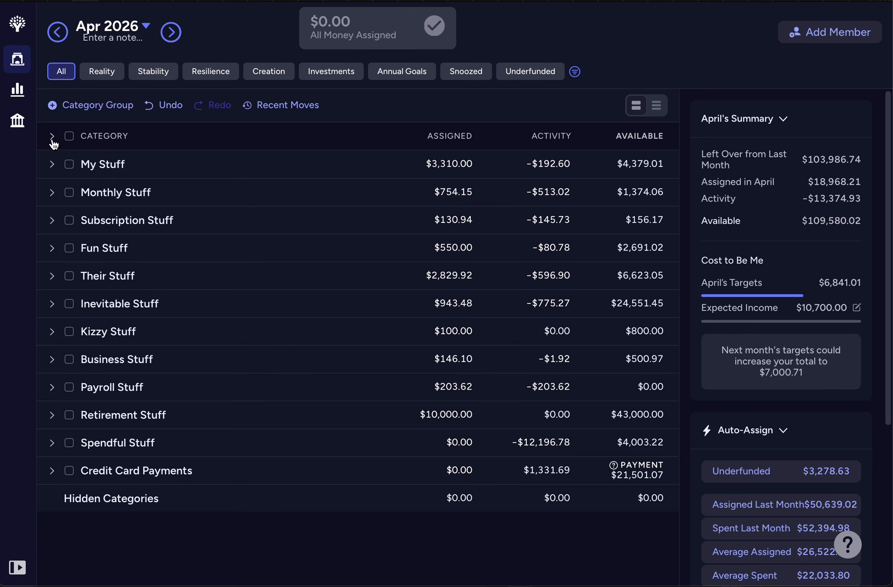
# Step: Examine the My Stuff and Monthly Stuff categories in April and May 2026, and leave all April groups collapsed
pyautogui.click(52, 165)
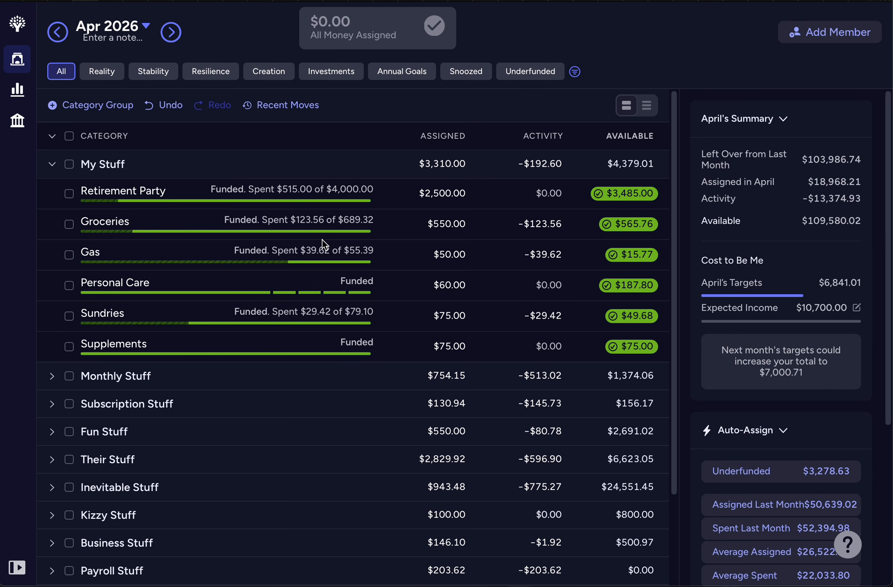
pyautogui.click(52, 165)
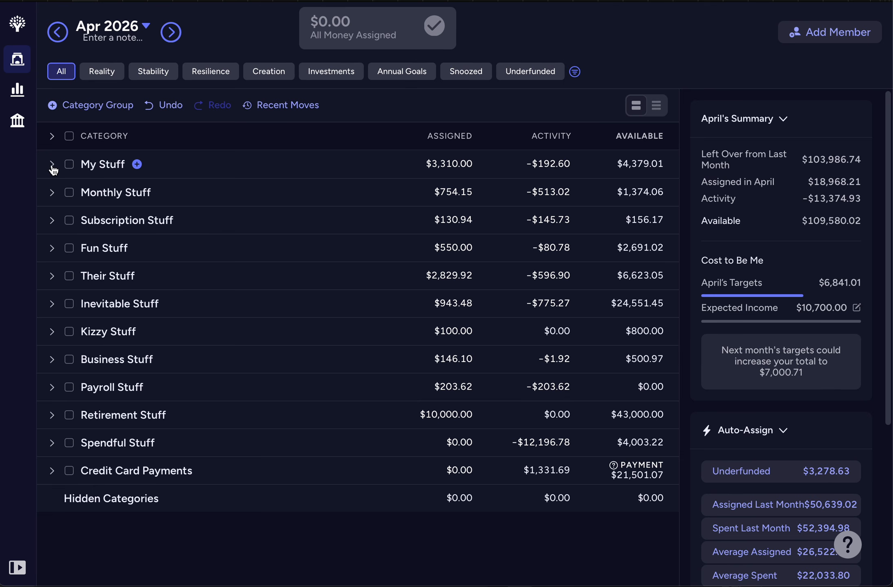
pyautogui.click(52, 165)
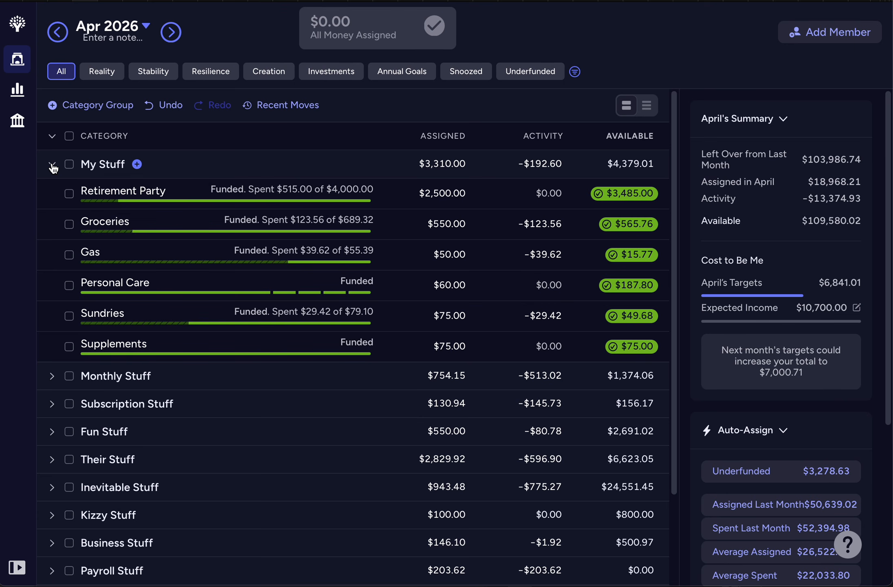
pyautogui.click(52, 377)
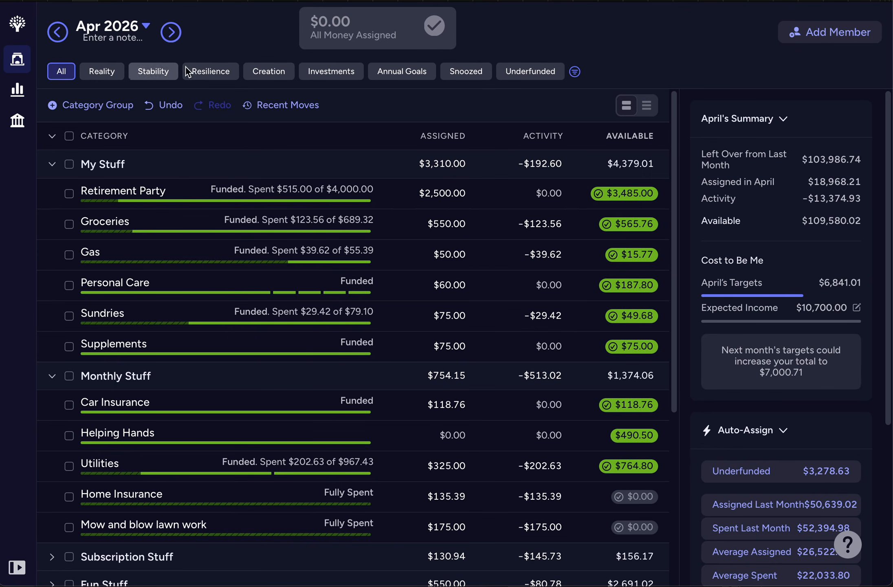
pyautogui.click(173, 36)
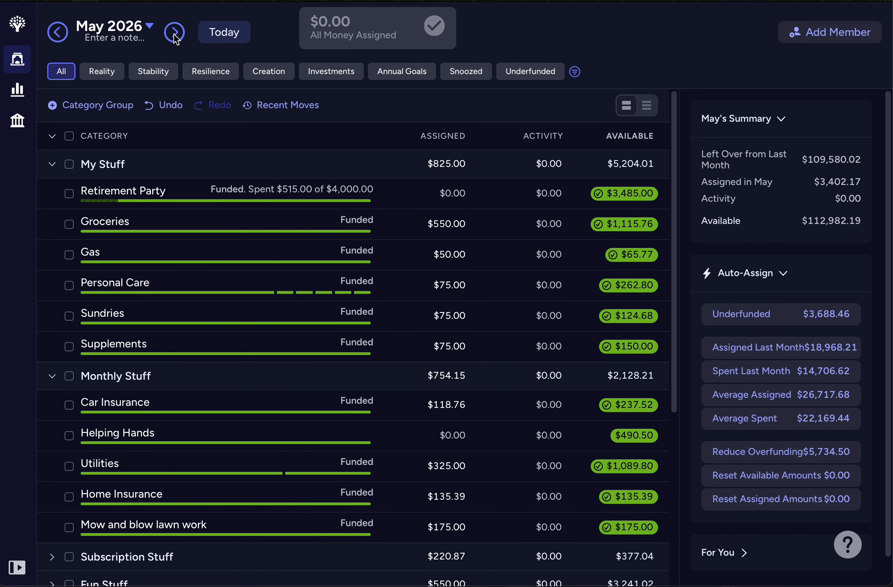
pyautogui.click(57, 33)
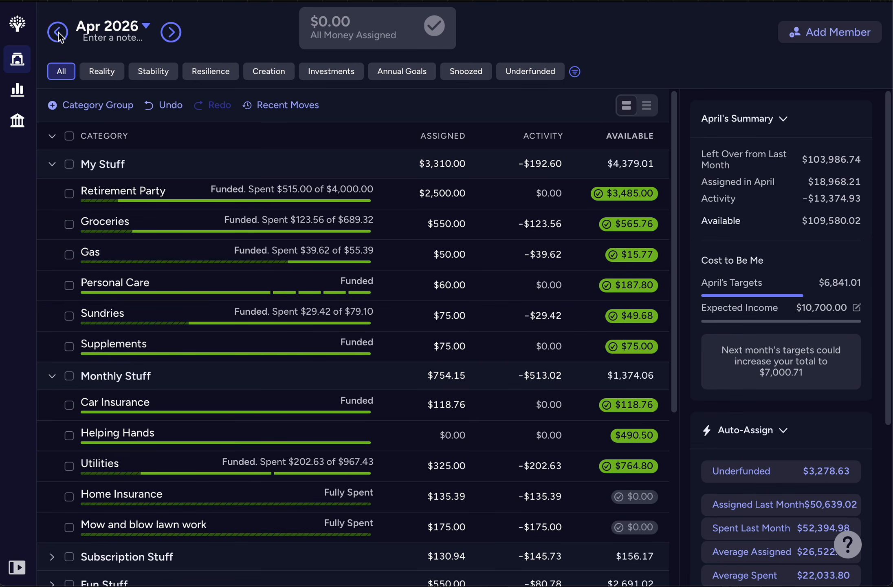
pyautogui.click(53, 138)
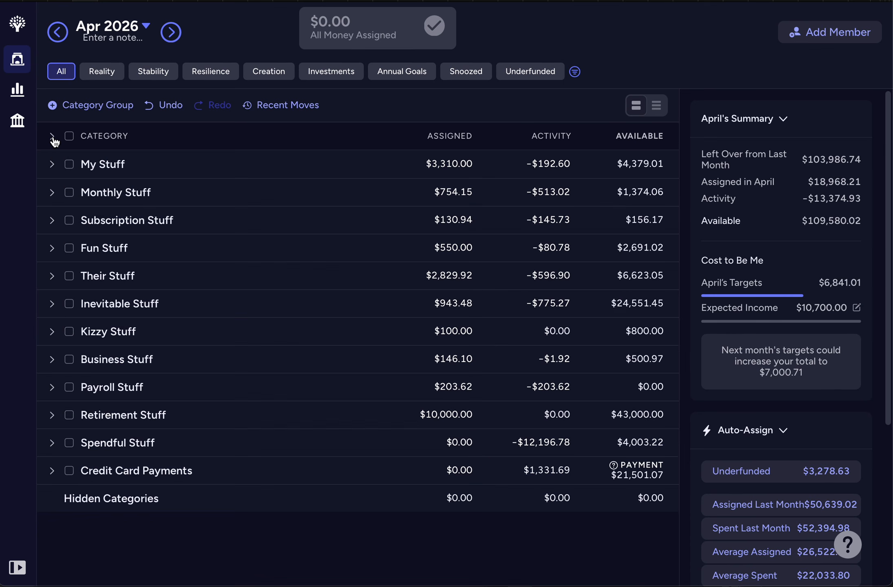
pyautogui.click(53, 137)
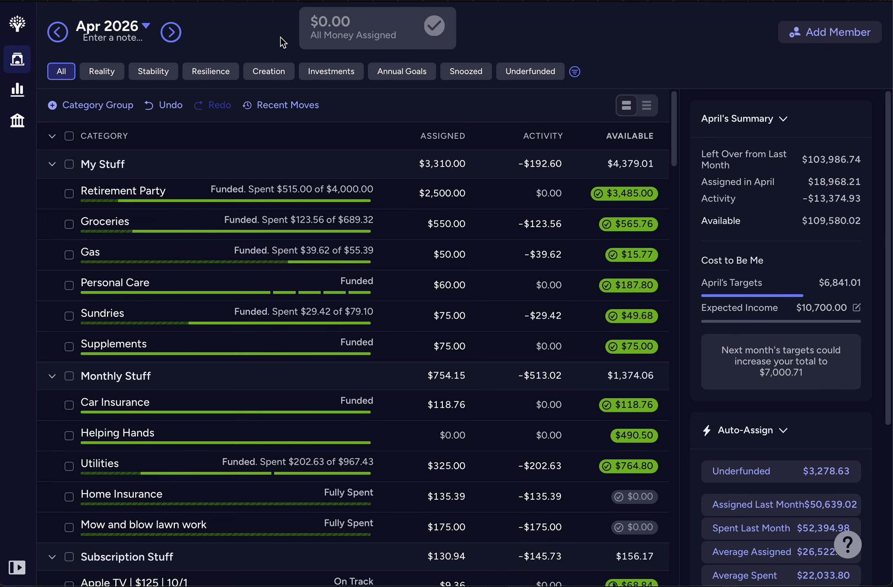
pyautogui.click(52, 137)
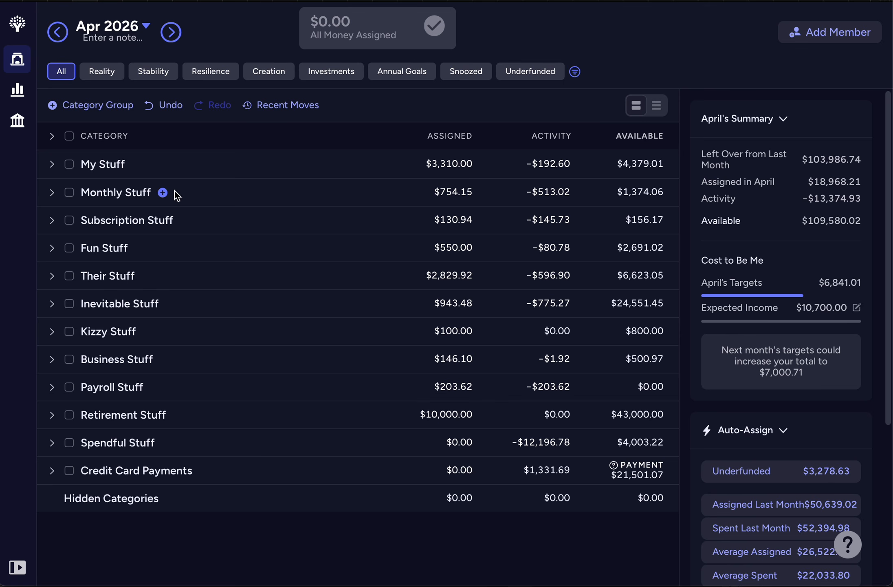
# Step: Expand My Stuff, Monthly Stuff and Subscription Stuff for April 2026 and review their categories' funding
pyautogui.click(52, 164)
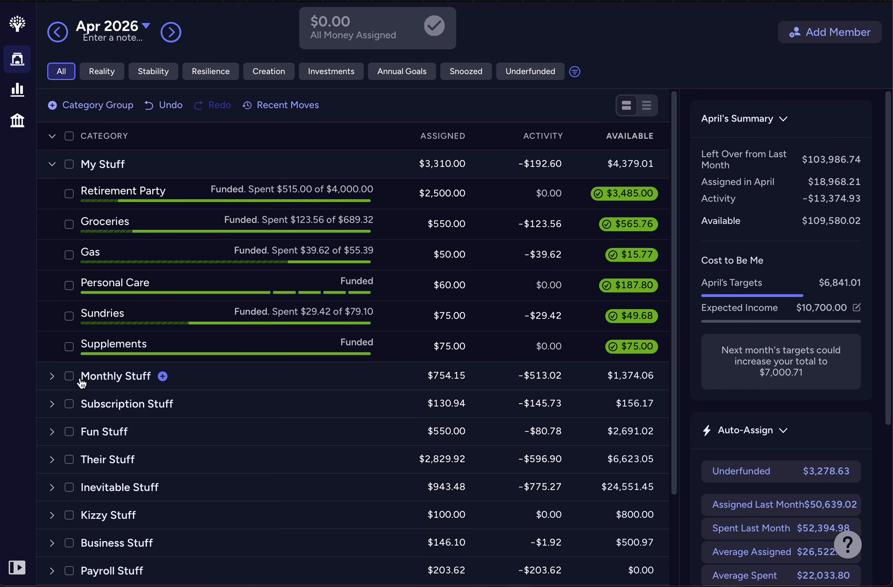
pyautogui.click(53, 375)
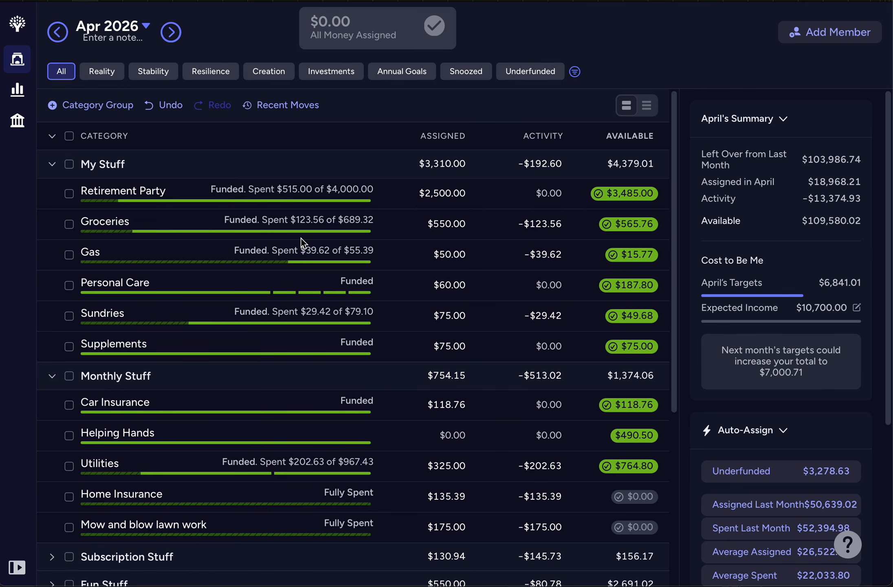
pyautogui.scroll(-3, 301, 239)
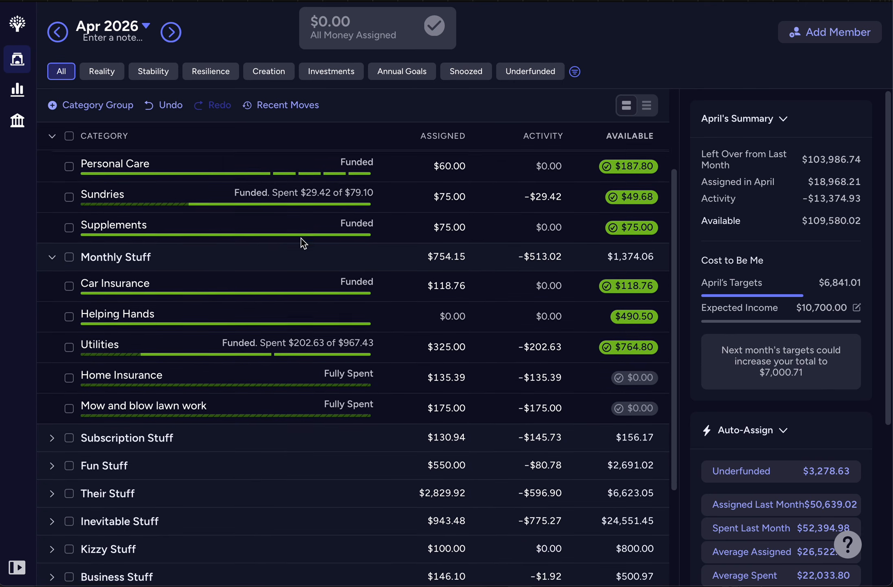
pyautogui.scroll(-4, 302, 239)
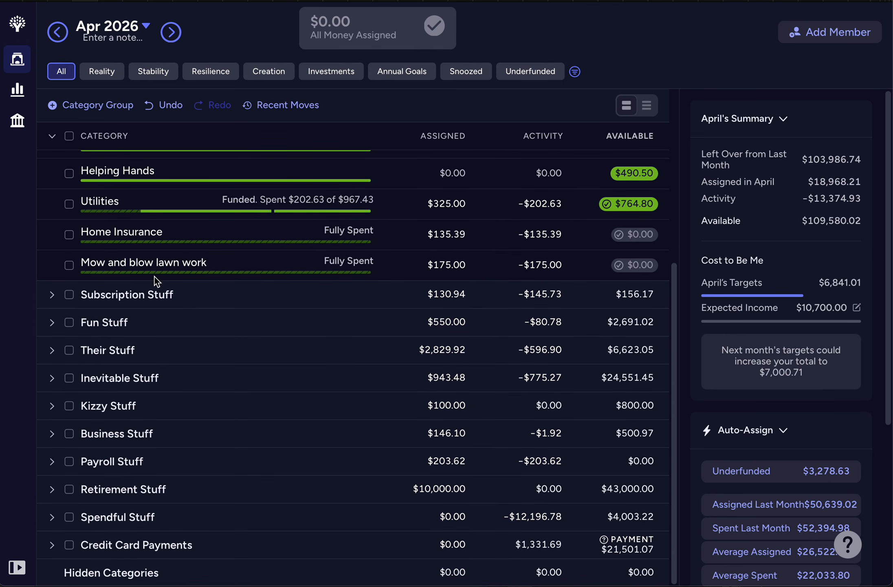
pyautogui.click(51, 294)
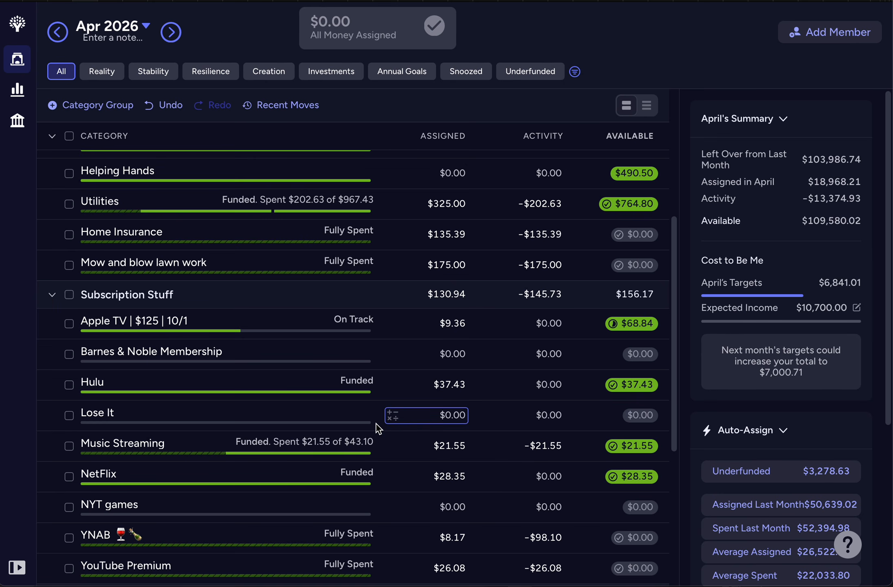
pyautogui.scroll(-3, 376, 423)
pyautogui.scroll(-2, 376, 423)
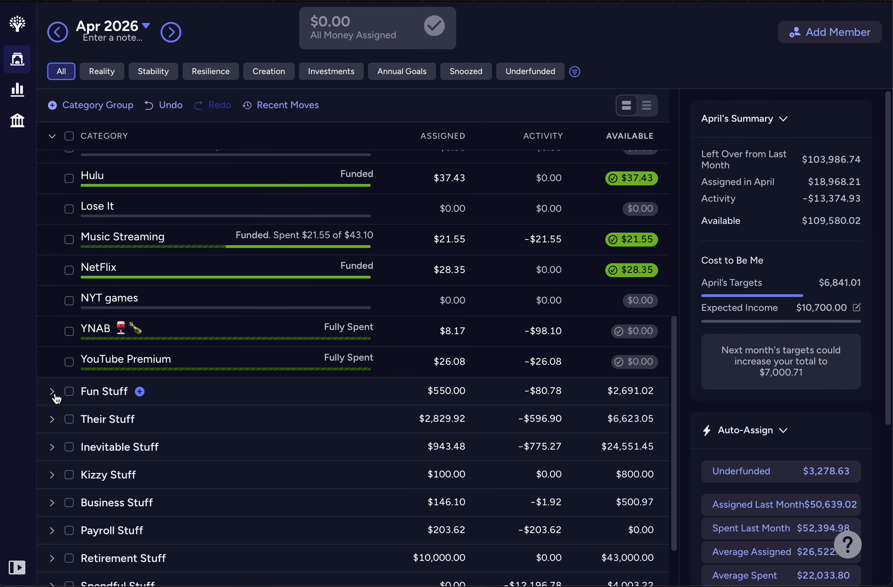
# Step: Expand Fun Stuff, Their Stuff and Inevitable Stuff and review the April funding of their categories
pyautogui.click(52, 392)
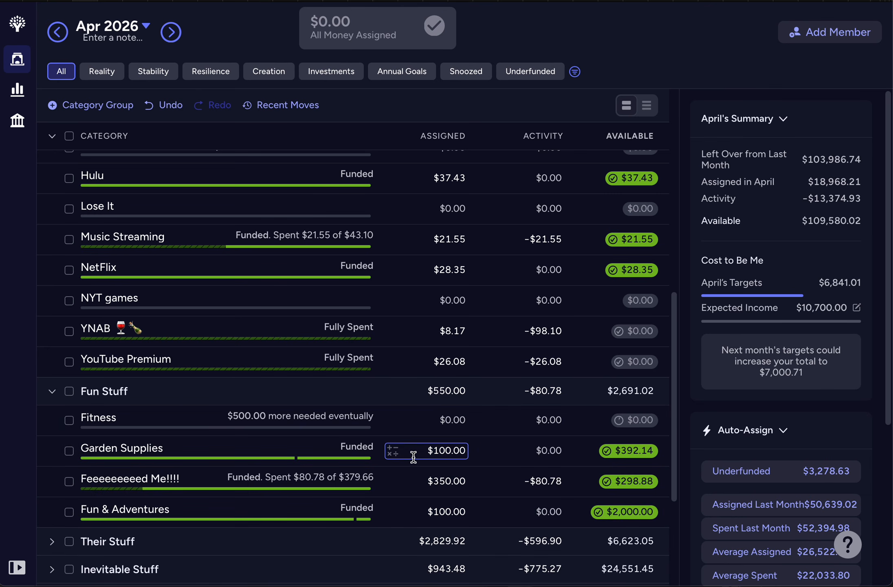
pyautogui.scroll(-2, 417, 456)
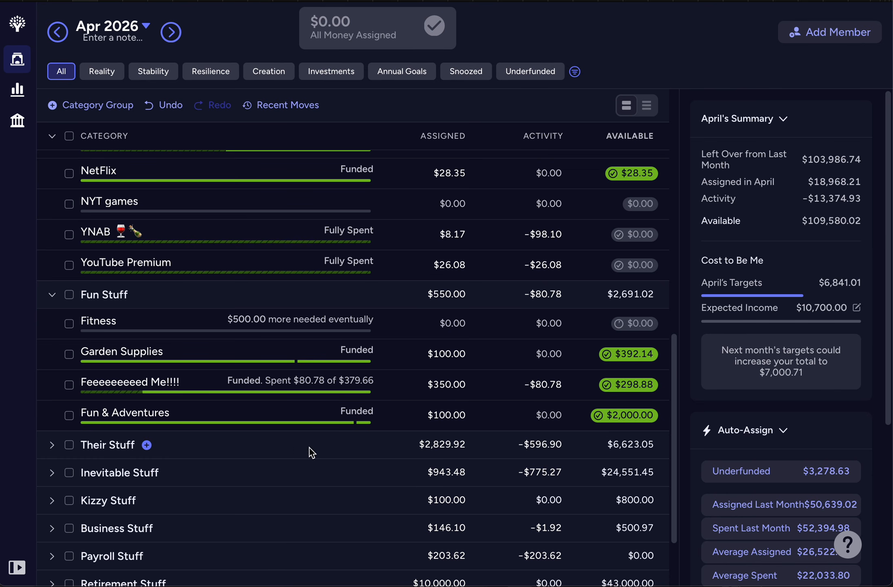
pyautogui.click(51, 445)
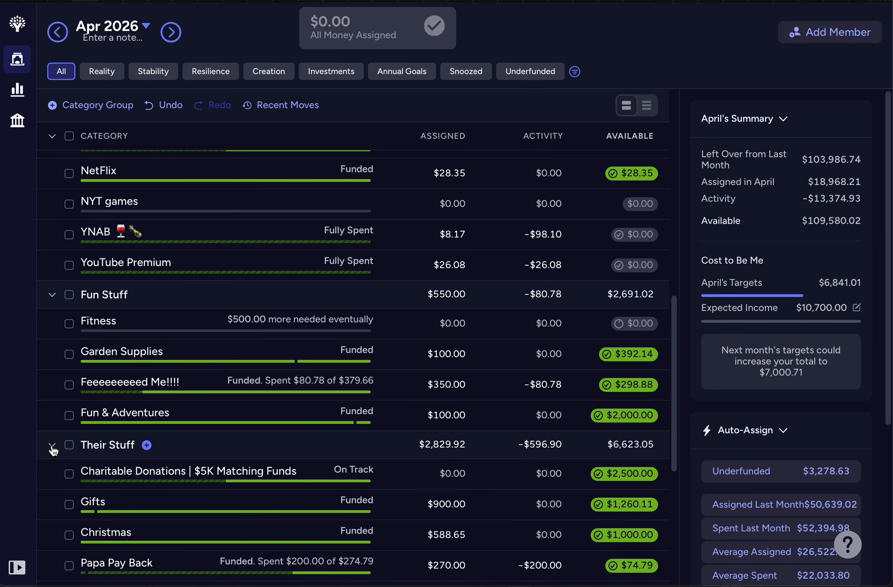
pyautogui.scroll(-5, 341, 482)
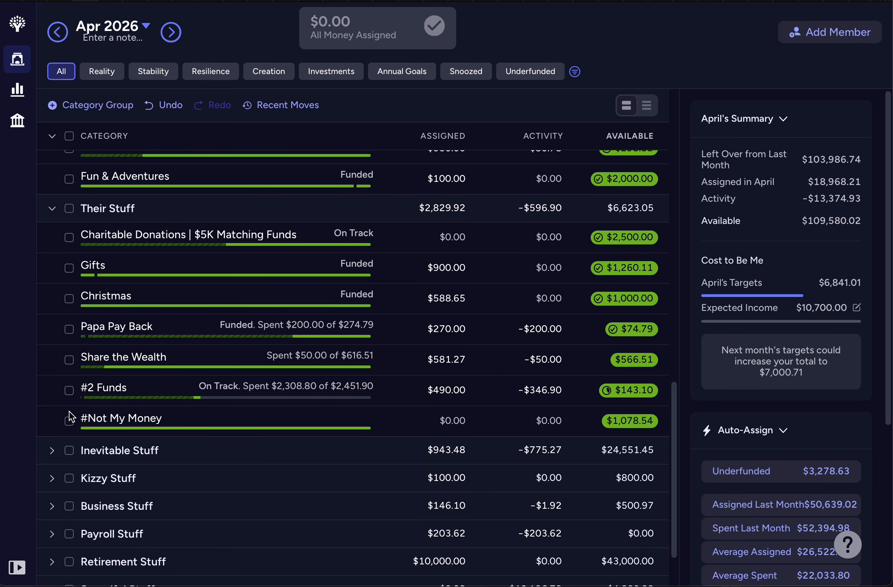
pyautogui.click(56, 453)
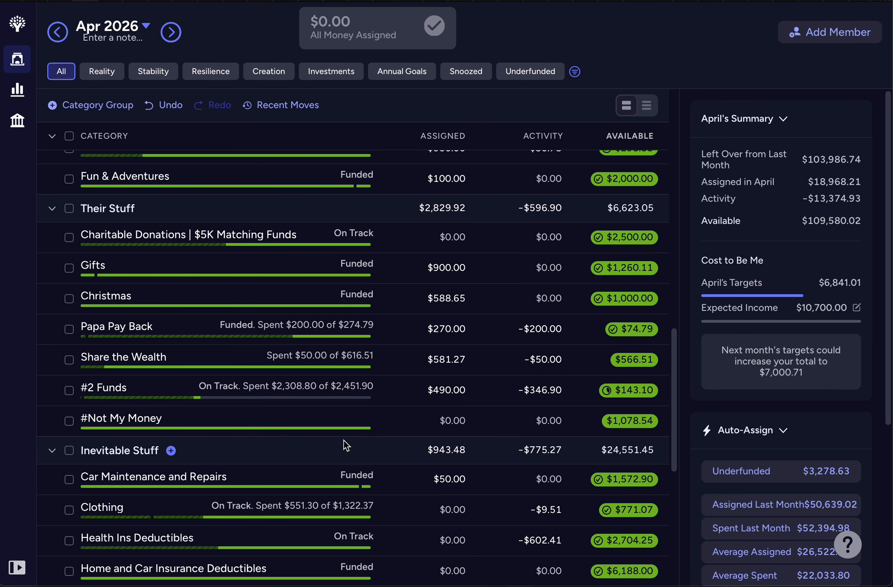
pyautogui.scroll(-6, 343, 441)
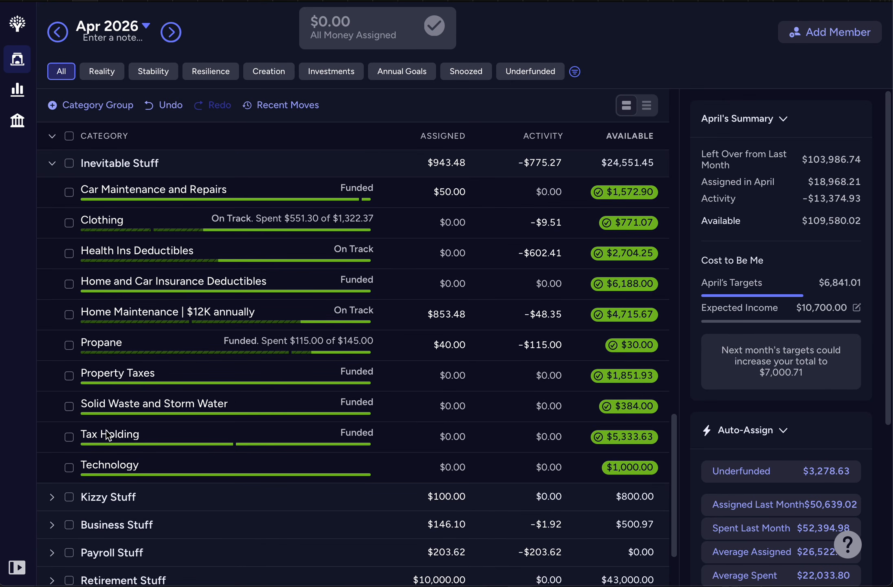
# Step: Expand Kizzy Stuff, Business Stuff, Spendful Stuff, Retirement Stuff and Payroll Stuff to review their April categories
pyautogui.click(52, 498)
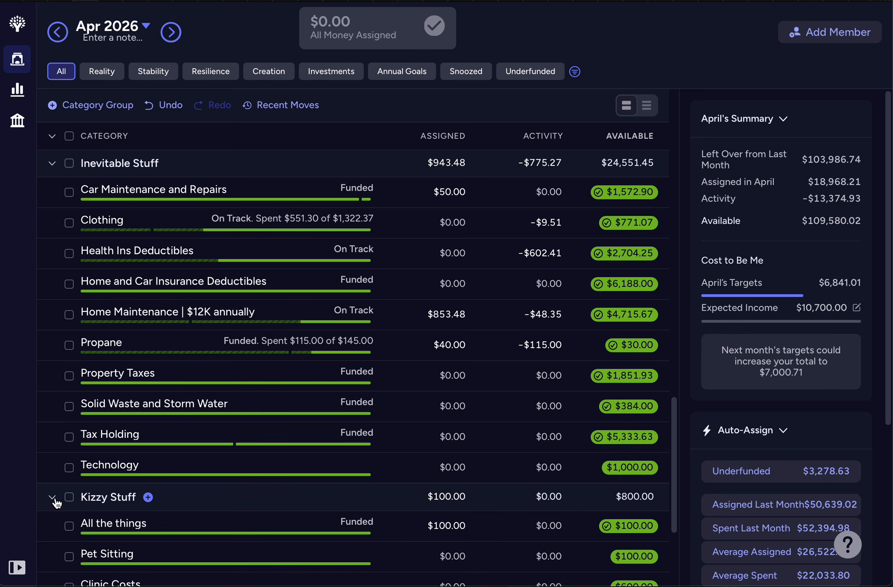
pyautogui.scroll(-5, 406, 485)
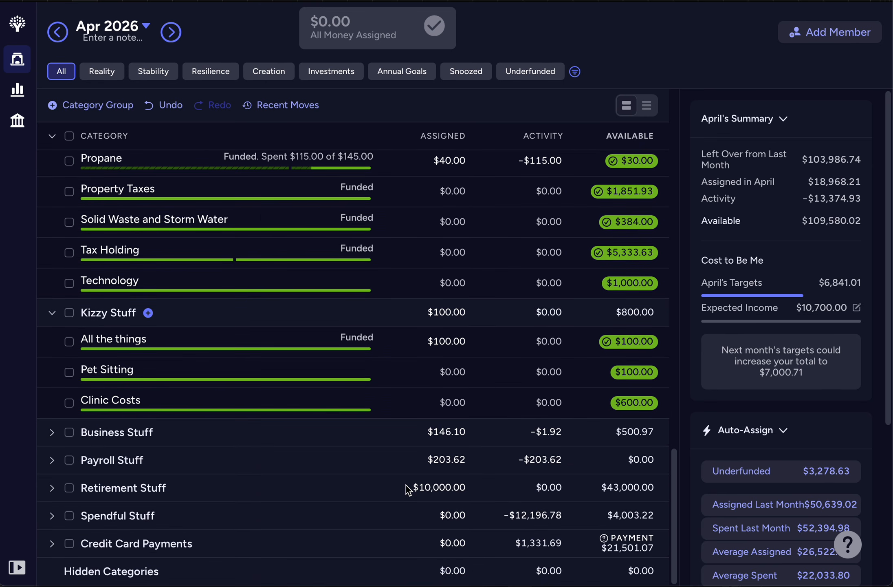
pyautogui.click(52, 434)
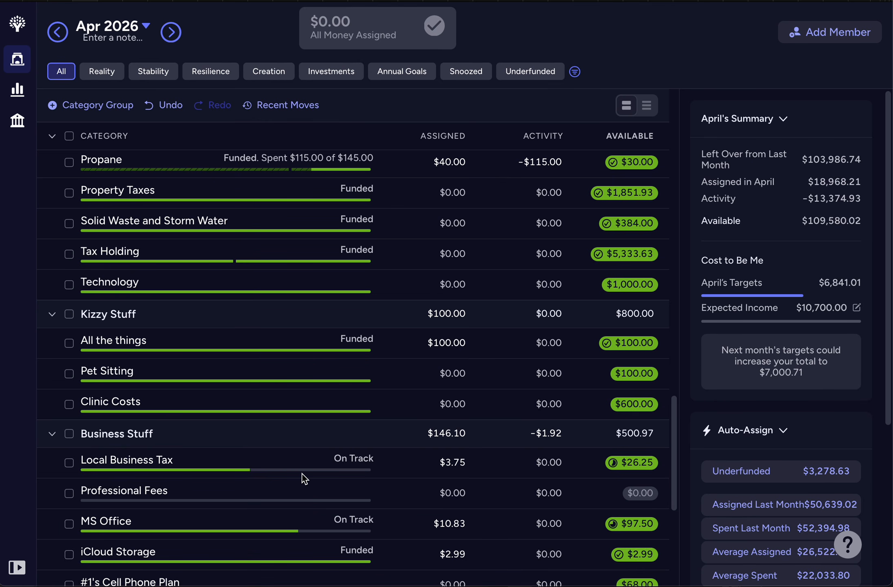
pyautogui.scroll(-8, 302, 473)
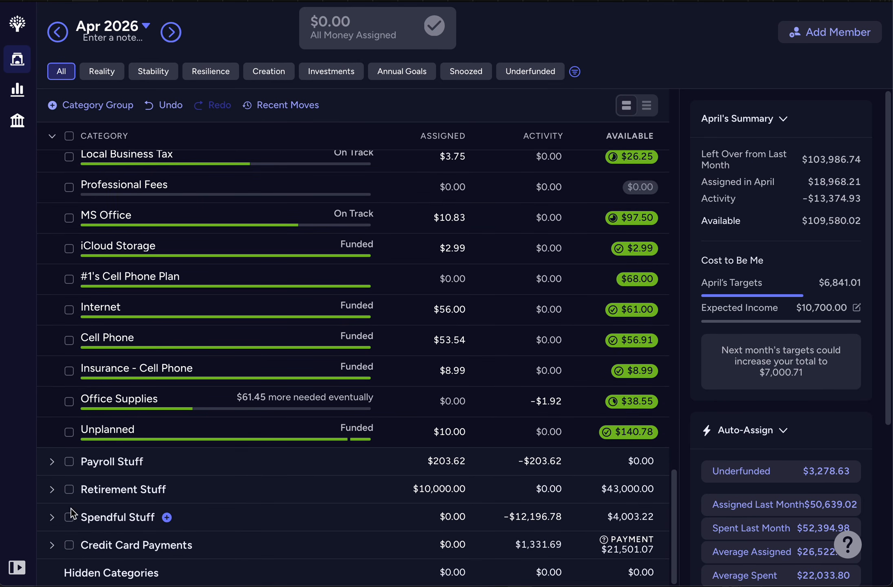
pyautogui.click(52, 517)
pyautogui.click(51, 490)
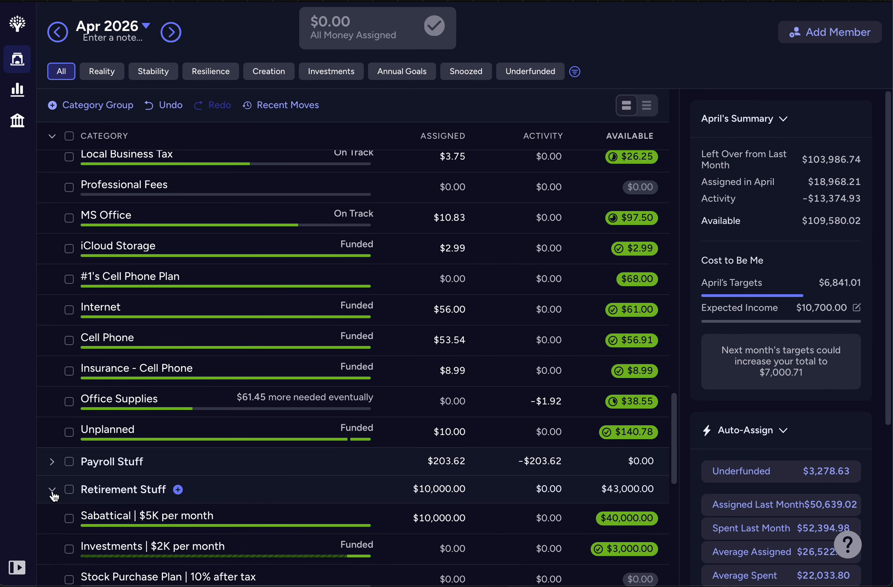
pyautogui.click(52, 463)
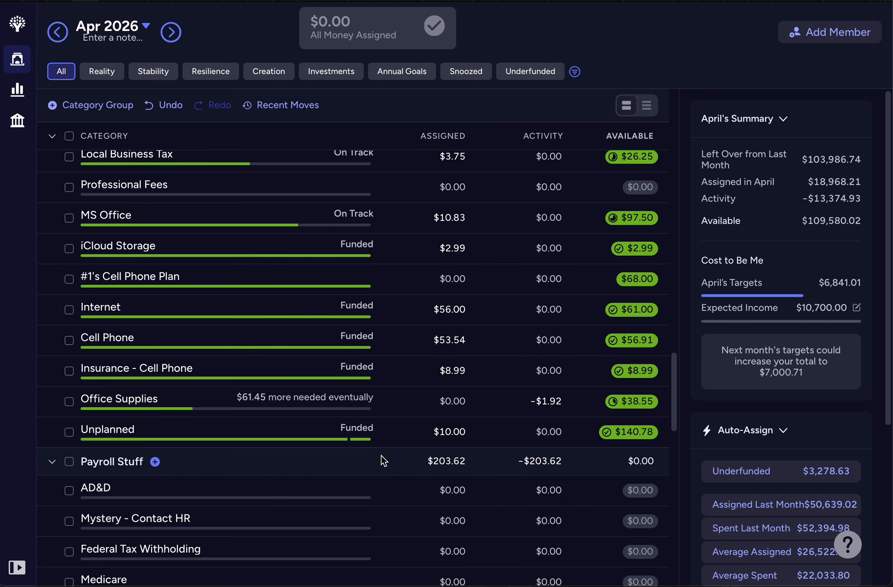
# Step: Review the Payroll Stuff and Retirement Stuff categories for April 2026, and leave all category groups collapsed
pyautogui.scroll(-6, 382, 456)
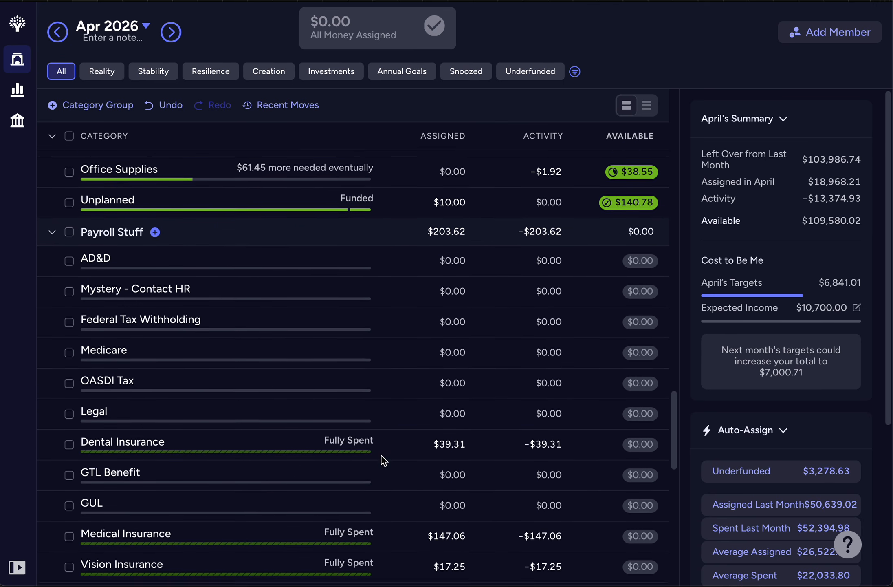
pyautogui.scroll(-5, 382, 455)
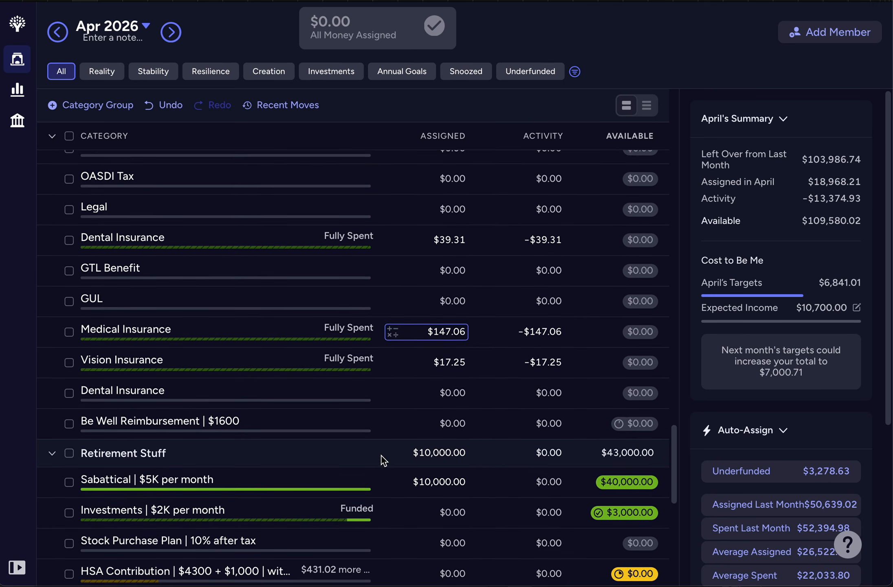
pyautogui.scroll(-2, 381, 458)
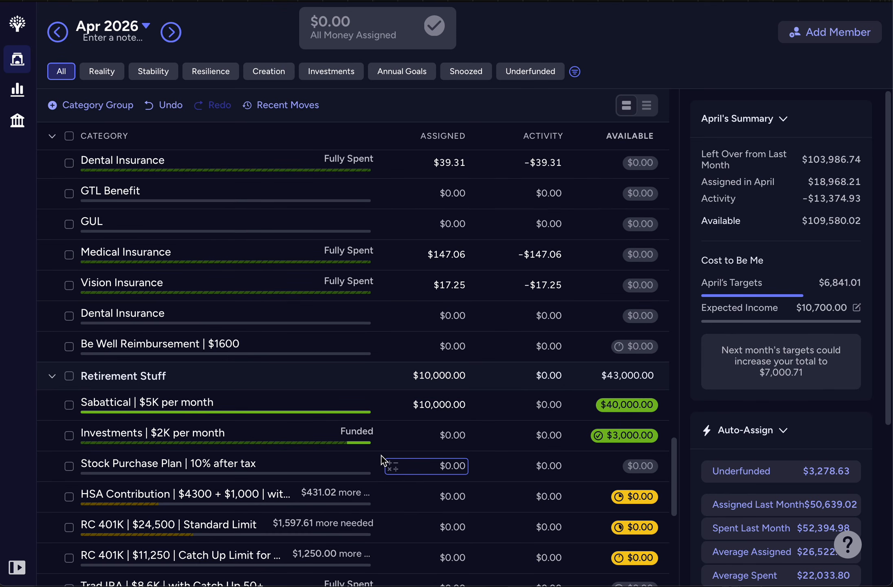
pyautogui.scroll(-2, 381, 459)
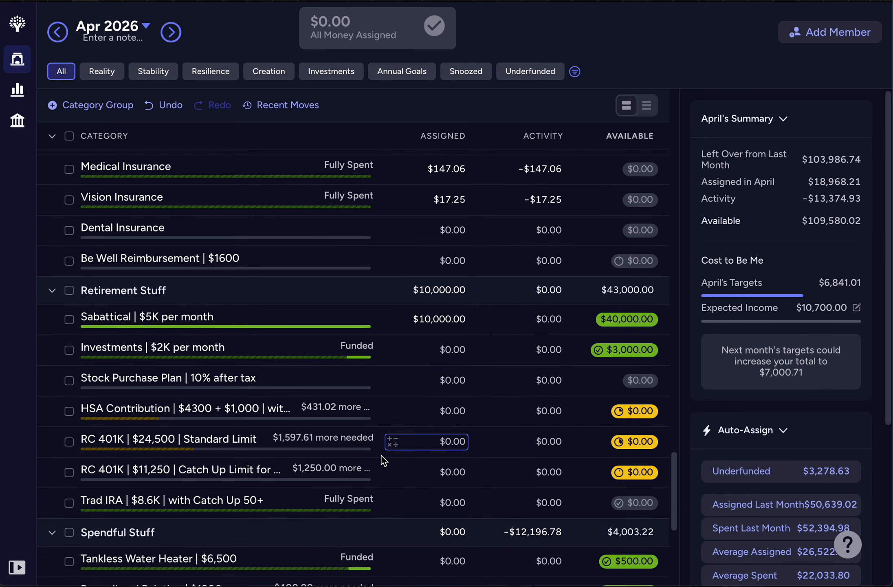
pyautogui.click(53, 293)
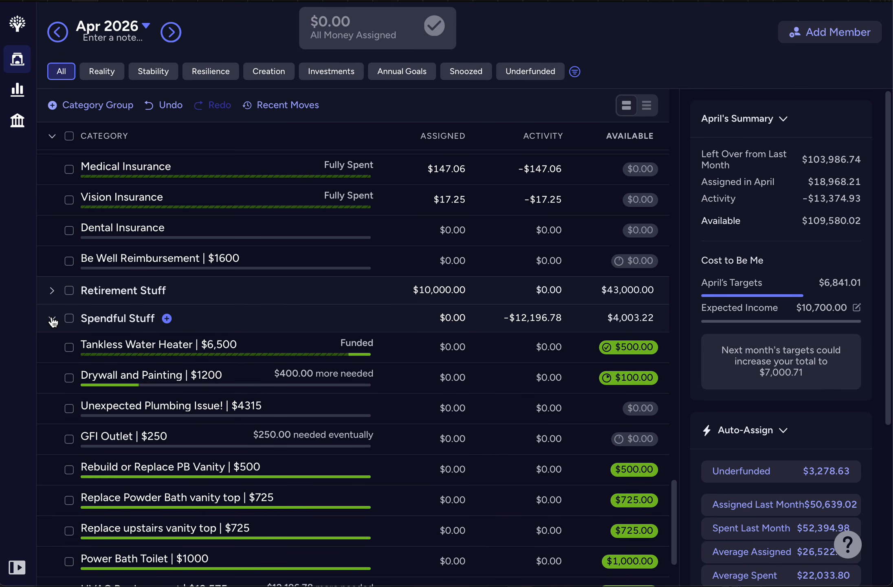
pyautogui.click(52, 316)
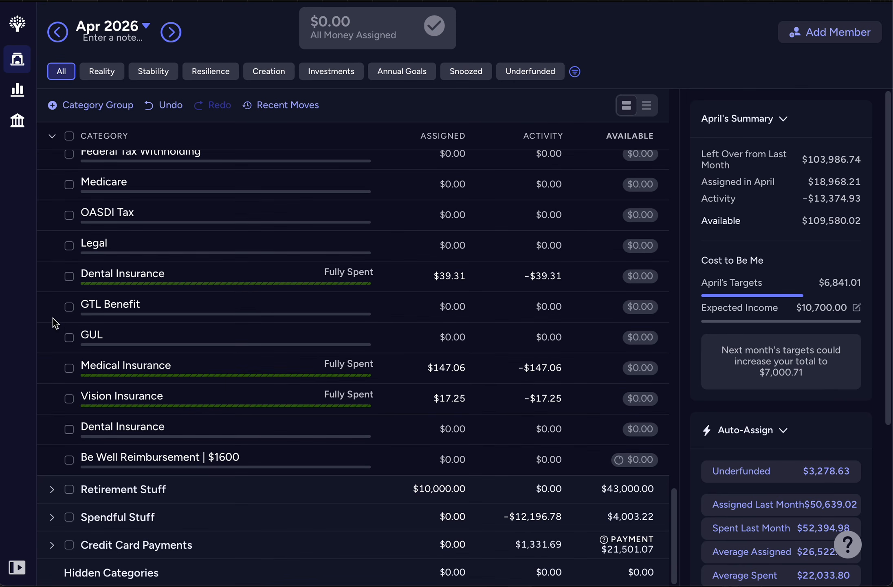
pyautogui.click(52, 139)
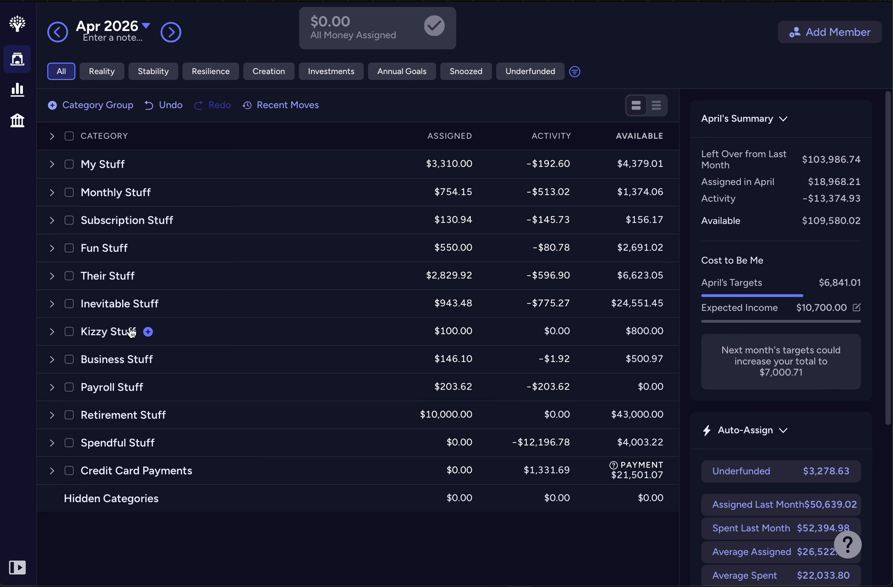
# Step: Examine the Their Stuff and Inevitable Stuff categories for April 2026 one group at a time, collapsing each after viewing
pyautogui.click(52, 276)
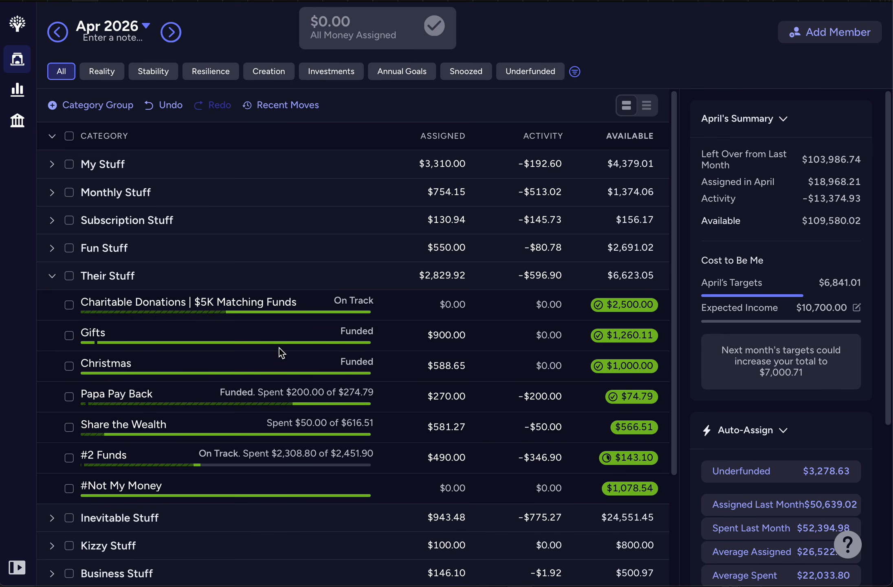
pyautogui.click(52, 277)
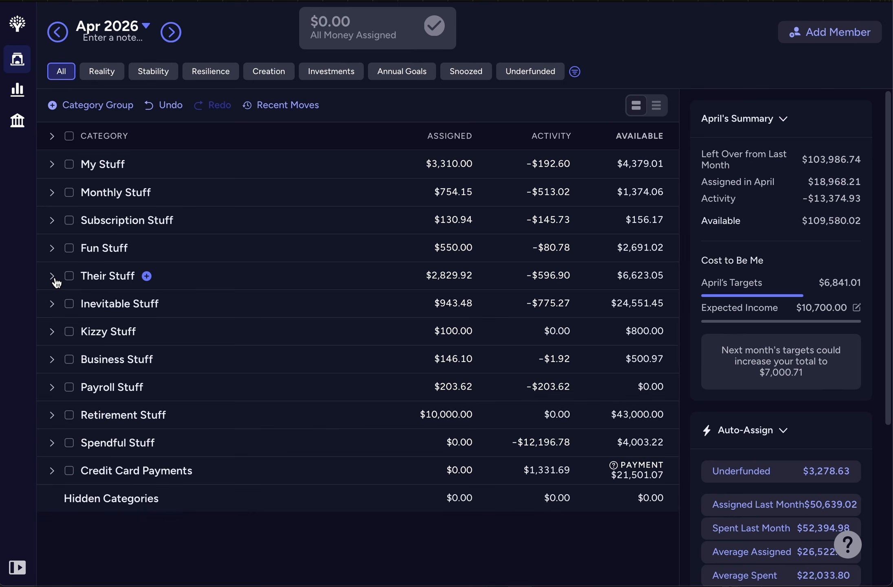
pyautogui.click(52, 306)
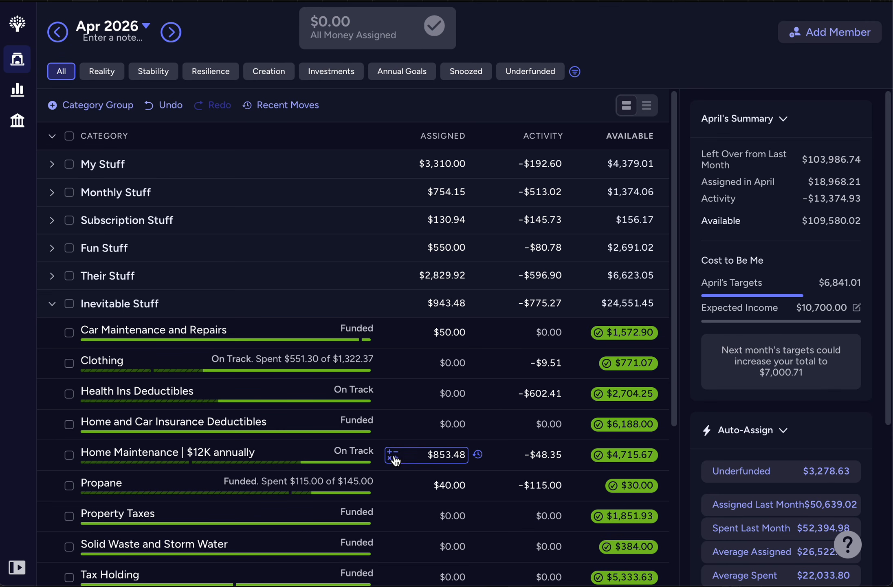
pyautogui.click(52, 305)
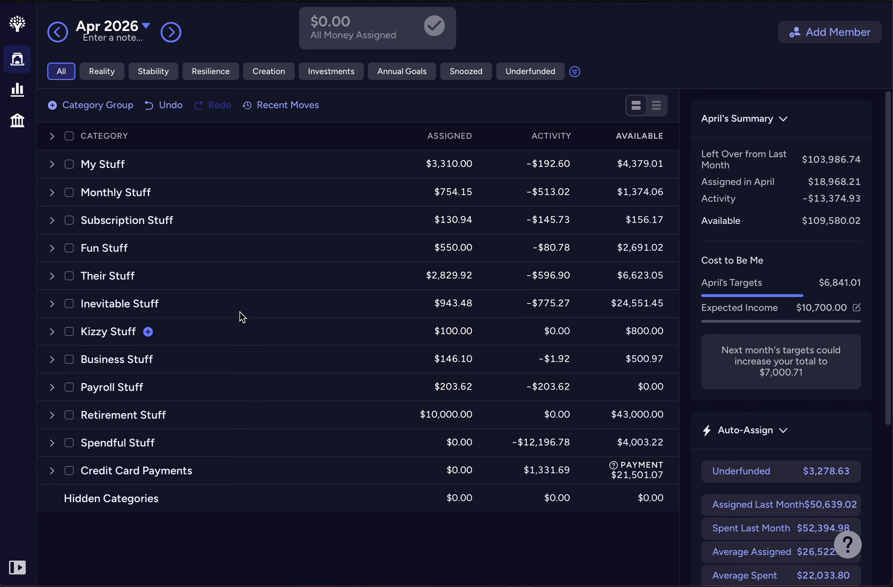
# Step: Look over the April category groups, leaving only My Stuff and Monthly Stuff expanded to check their funding
pyautogui.click(52, 136)
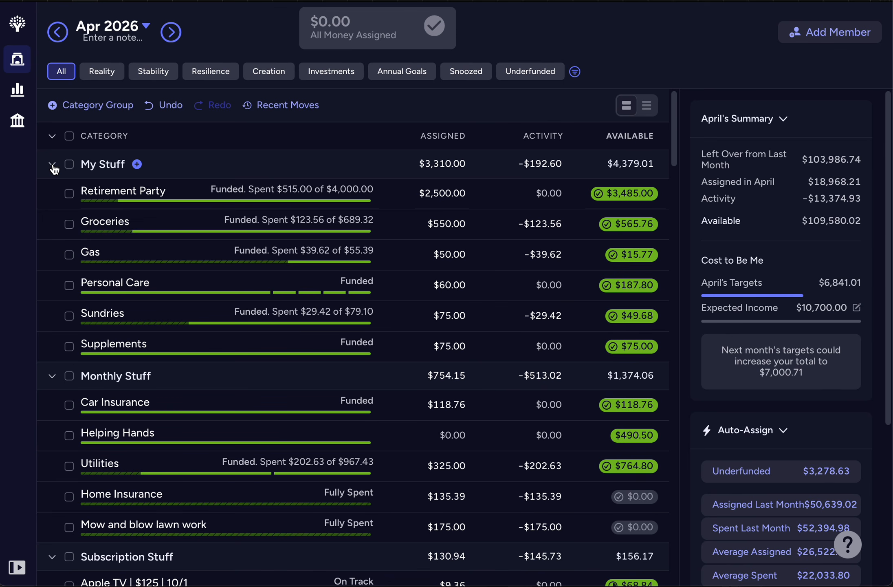
pyautogui.click(53, 164)
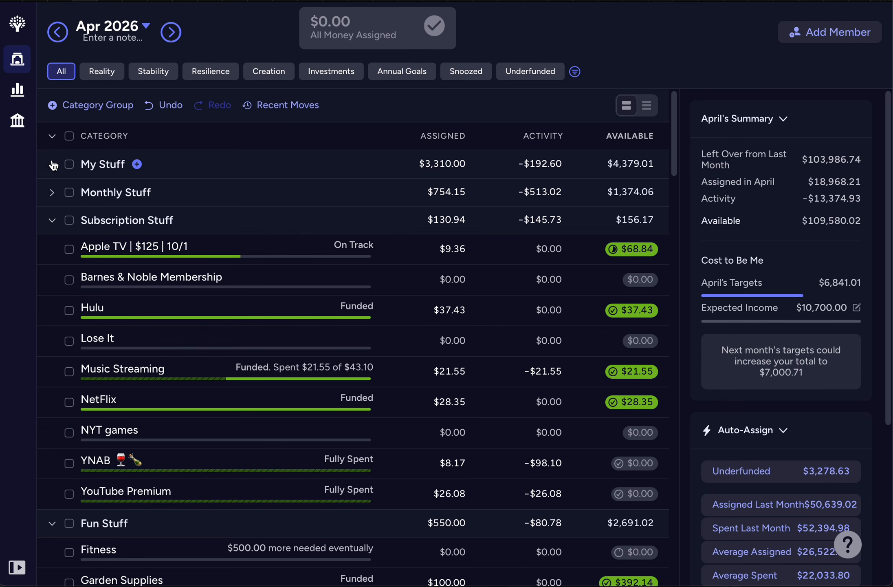
pyautogui.click(52, 136)
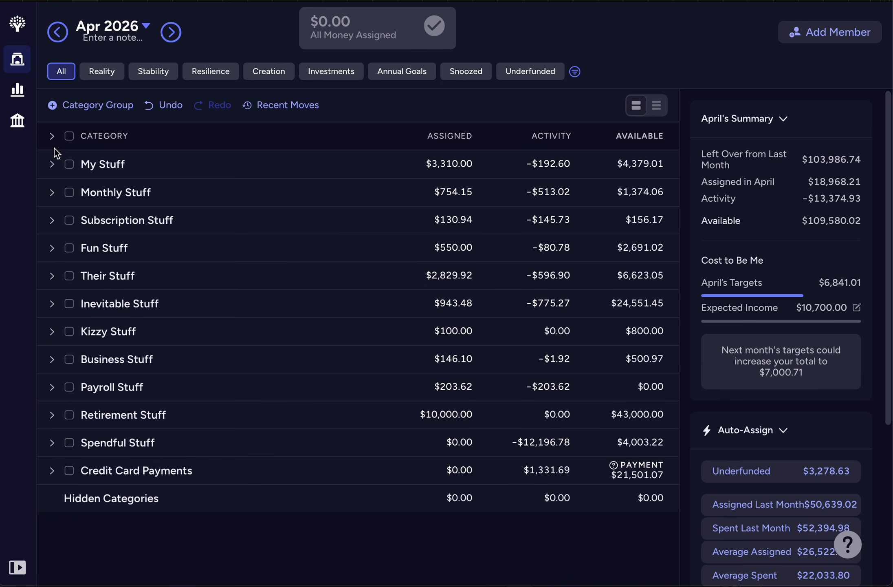
pyautogui.click(52, 192)
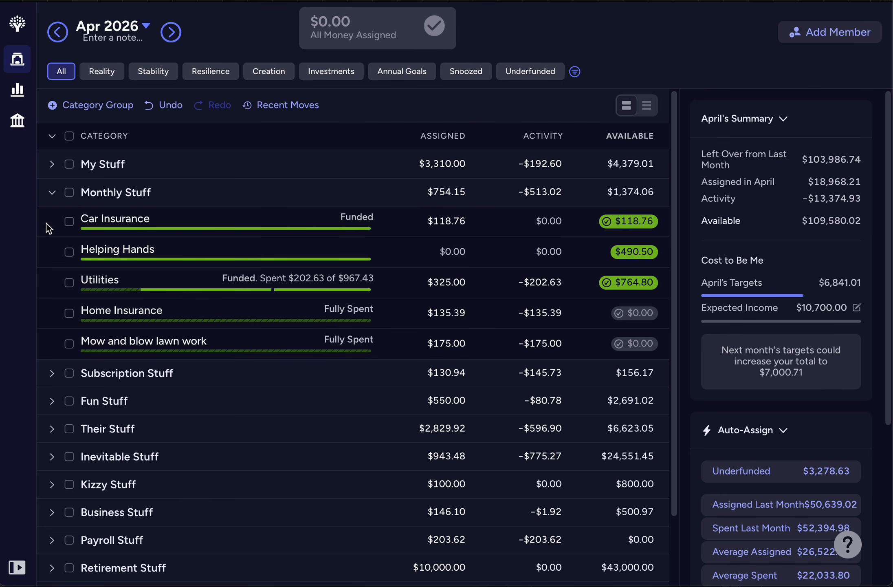
pyautogui.click(53, 165)
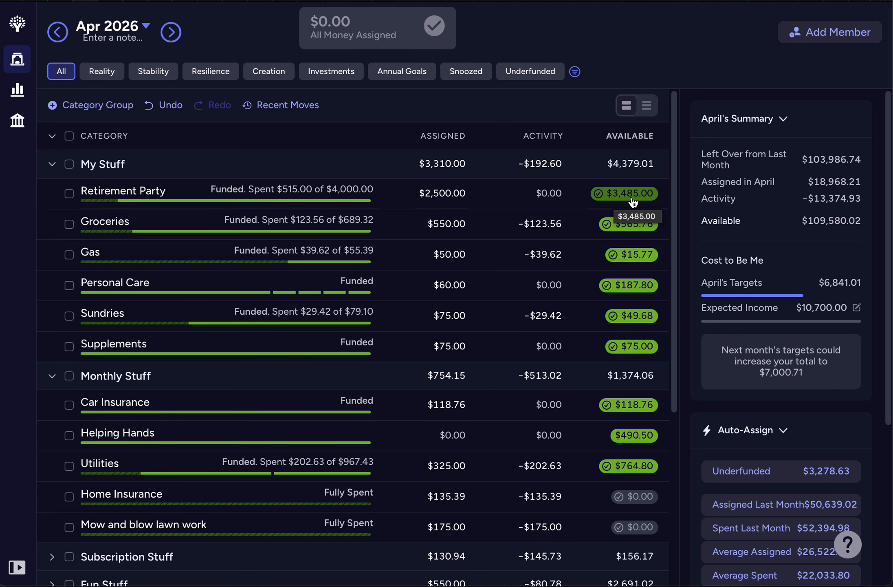
# Step: Compare the Retirement Party assignments in April, May and March 2026, ending on April
pyautogui.click(409, 195)
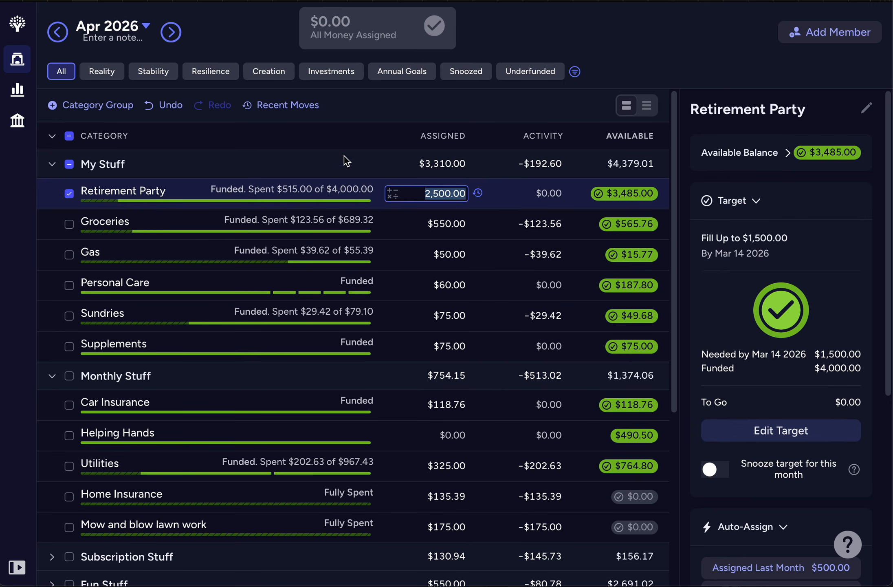
pyautogui.click(173, 37)
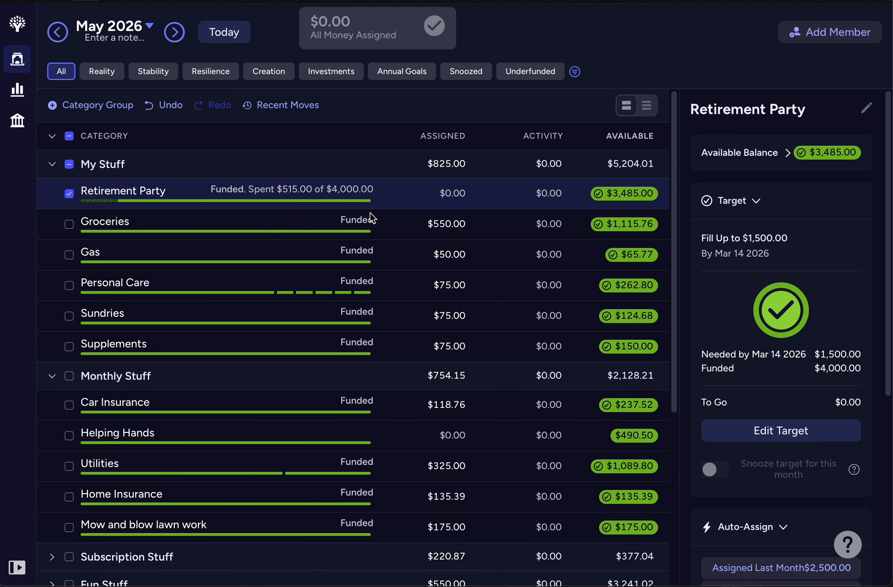
pyautogui.click(401, 193)
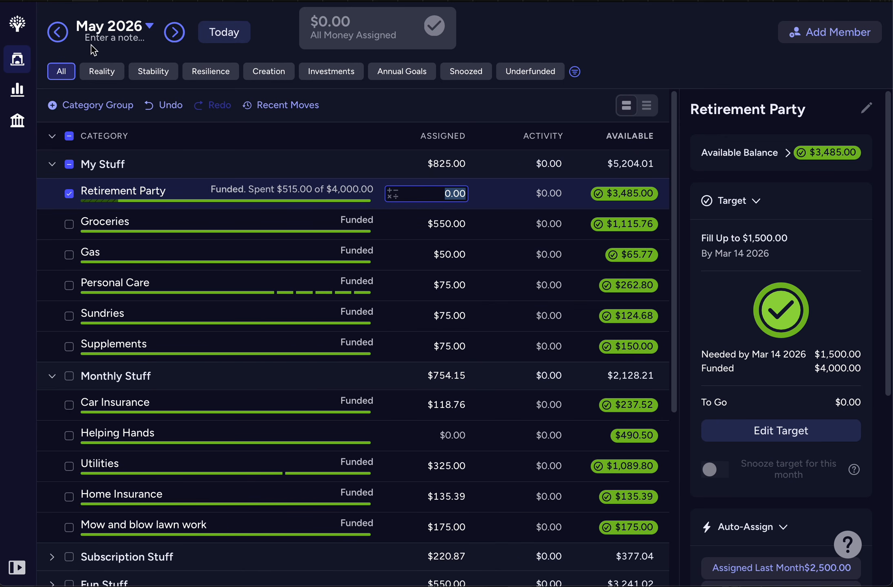
pyautogui.click(58, 31)
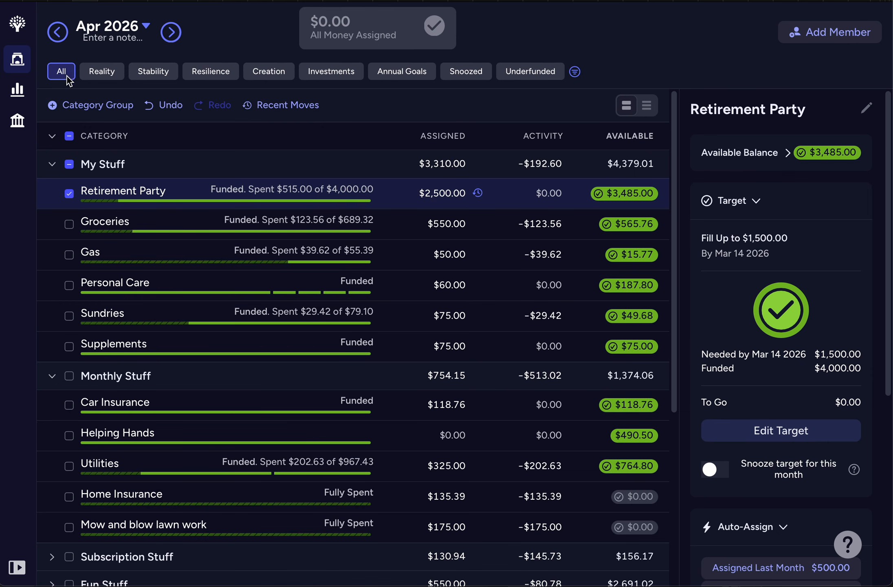
pyautogui.click(57, 31)
pyautogui.click(401, 196)
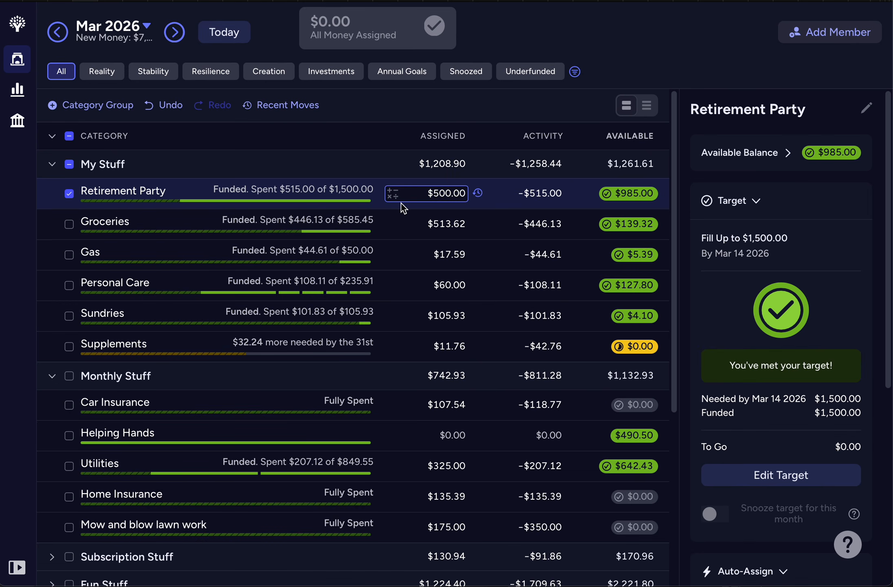
pyautogui.click(179, 37)
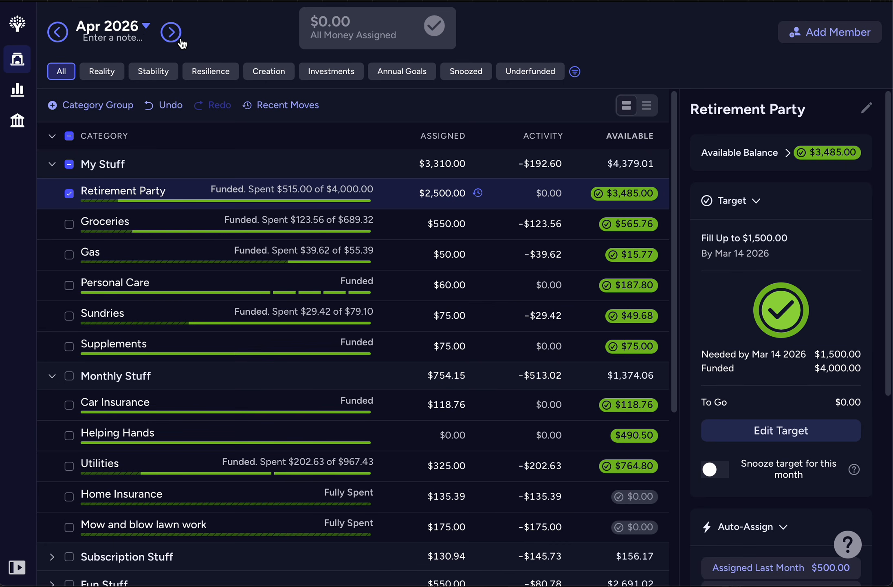
# Step: Set the April 2026 assigned amount of Retirement Party to $2,000
pyautogui.click(401, 191)
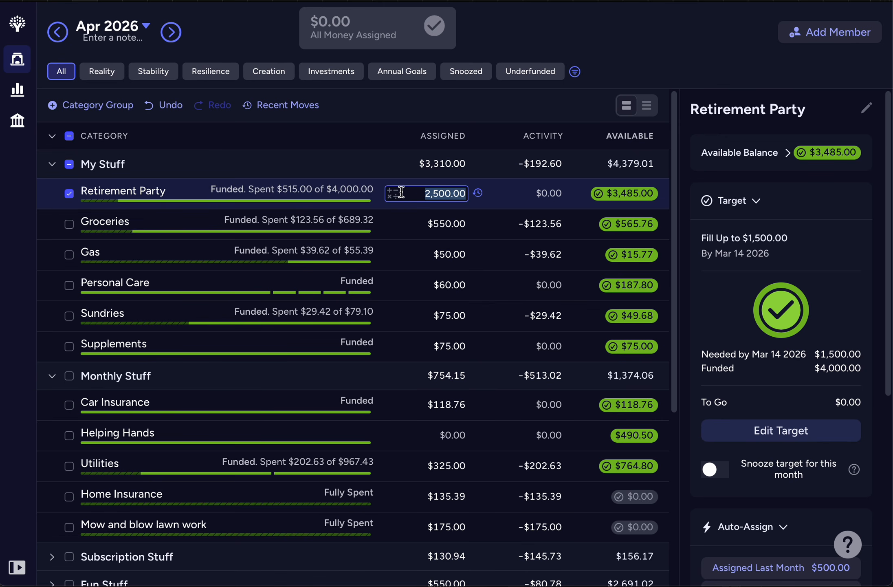
pyautogui.write('2000')
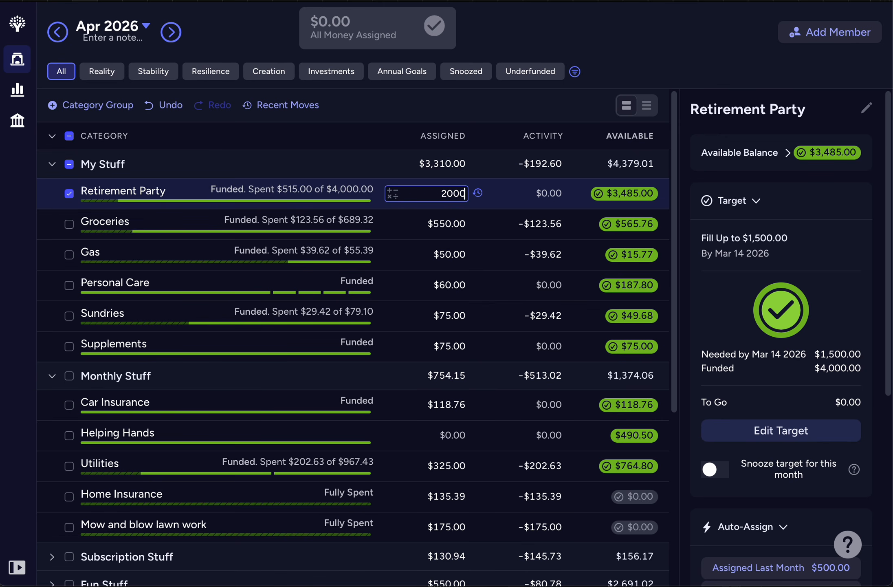
pyautogui.press('Return')
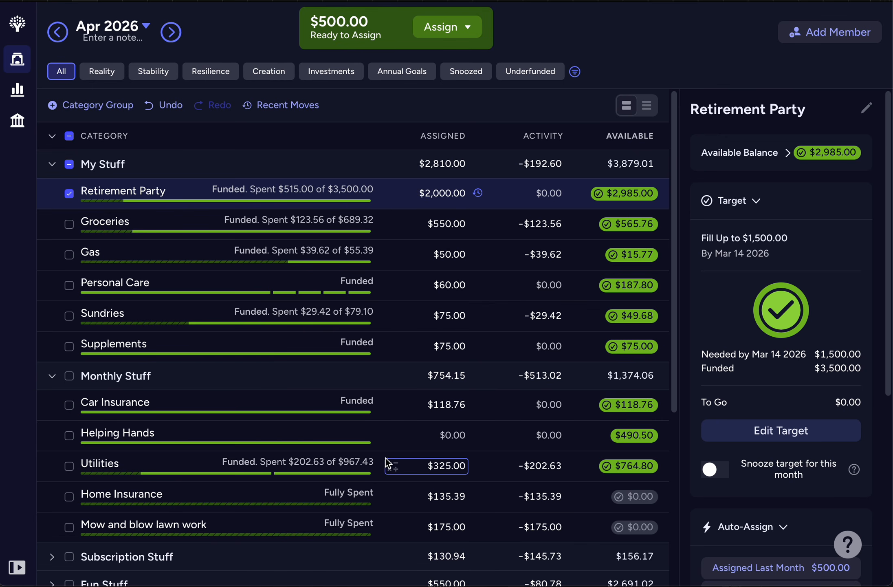
# Step: Assign $500 to the Fitness category in Fun Stuff for April 2026
pyautogui.scroll(-3, 380, 473)
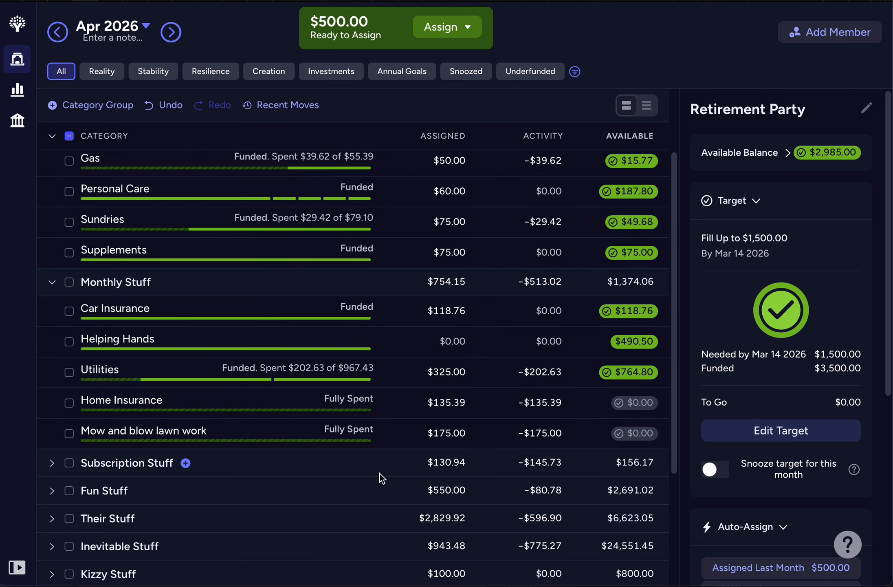
pyautogui.click(53, 140)
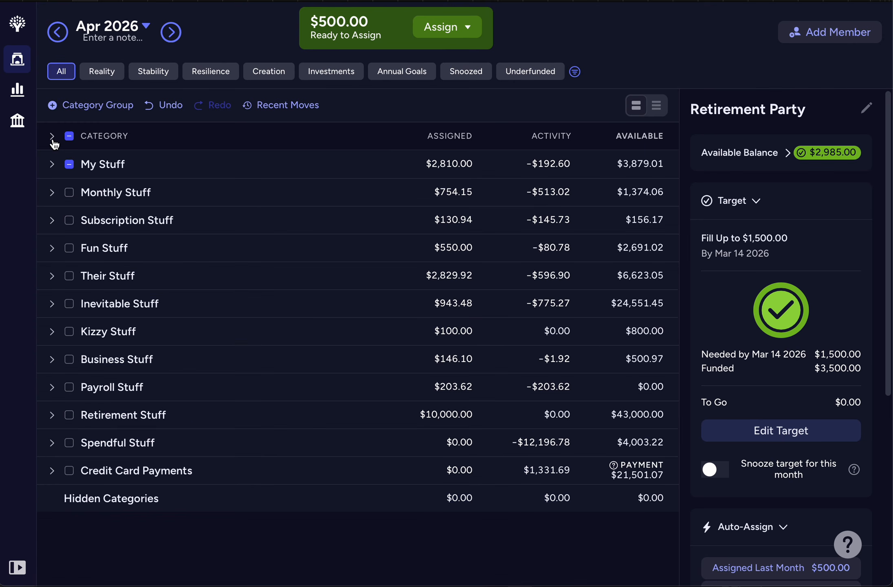
pyautogui.click(52, 276)
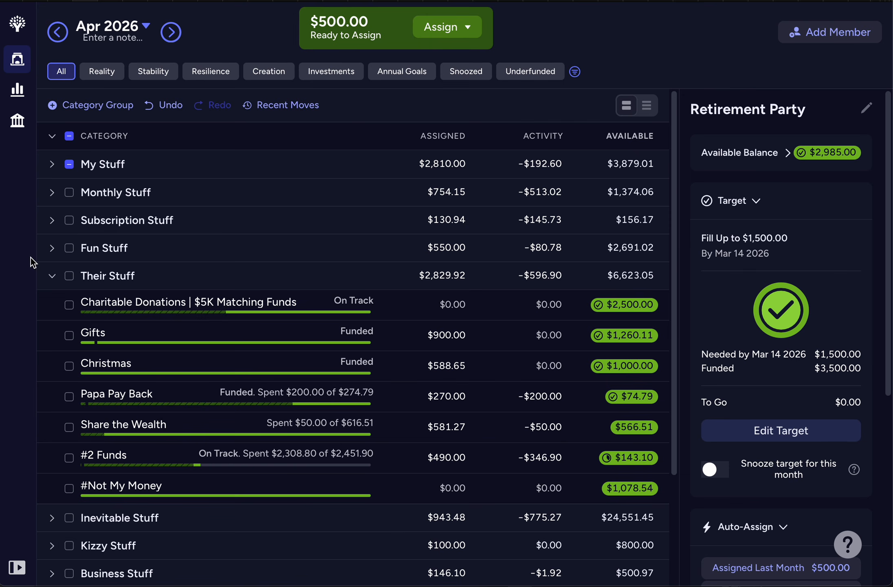
pyautogui.click(52, 248)
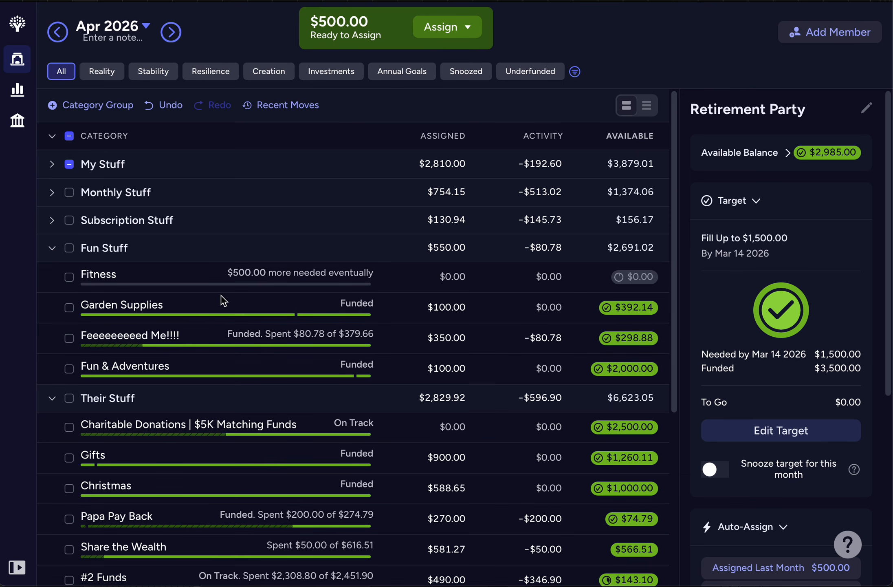
pyautogui.click(413, 276)
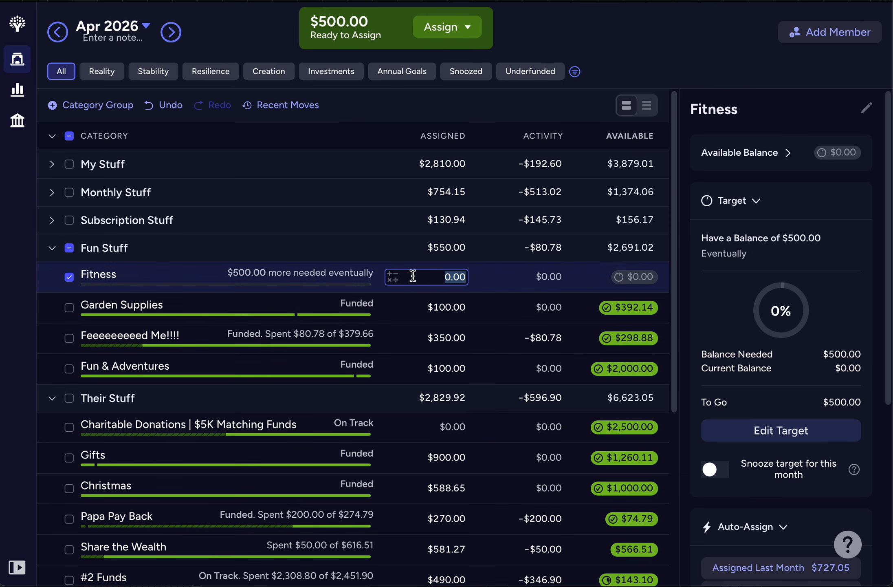
pyautogui.write('500')
pyautogui.press('Return')
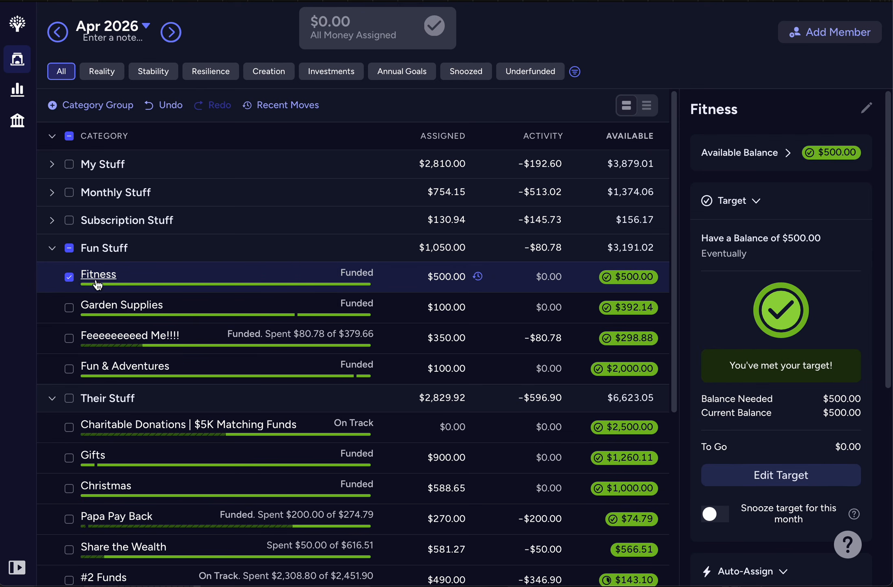
# Step: Deselect the Fitness category and collapse all April category groups
pyautogui.click(68, 277)
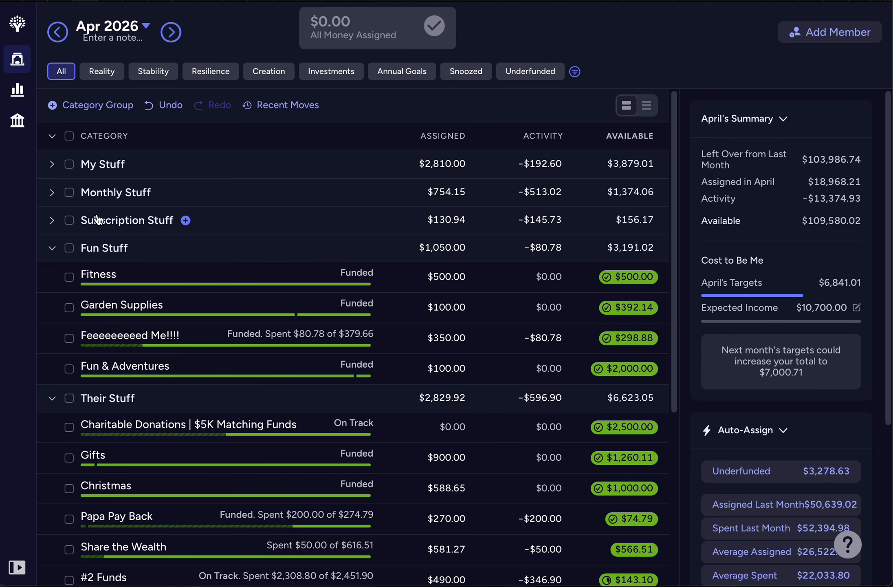
pyautogui.click(53, 249)
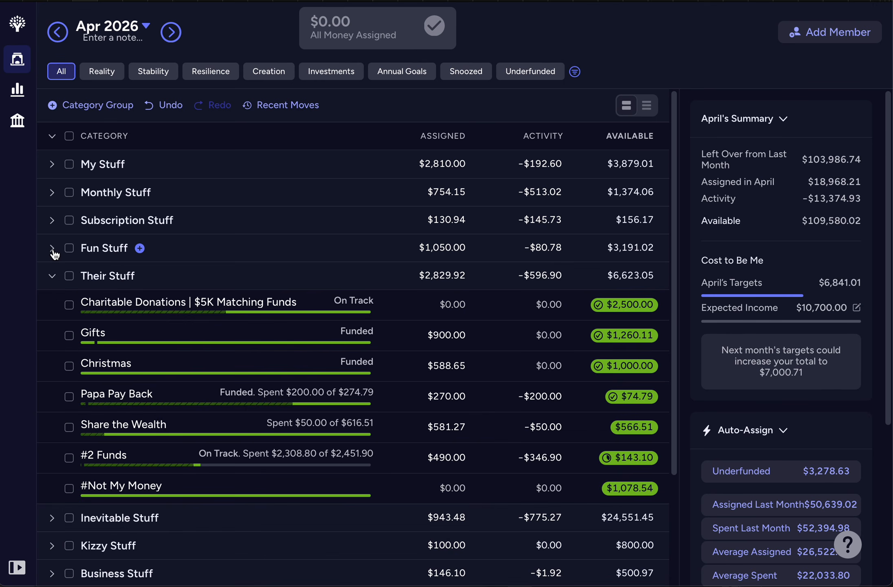
pyautogui.click(52, 136)
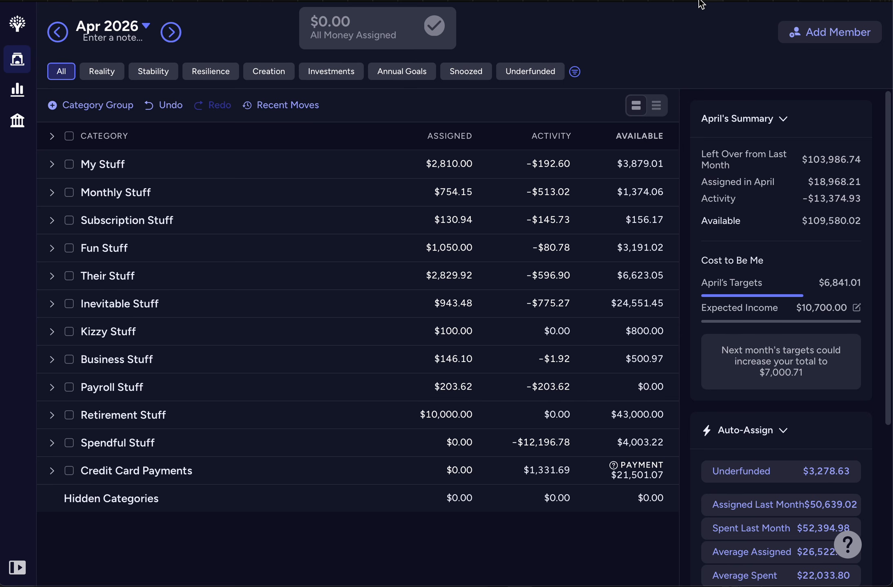